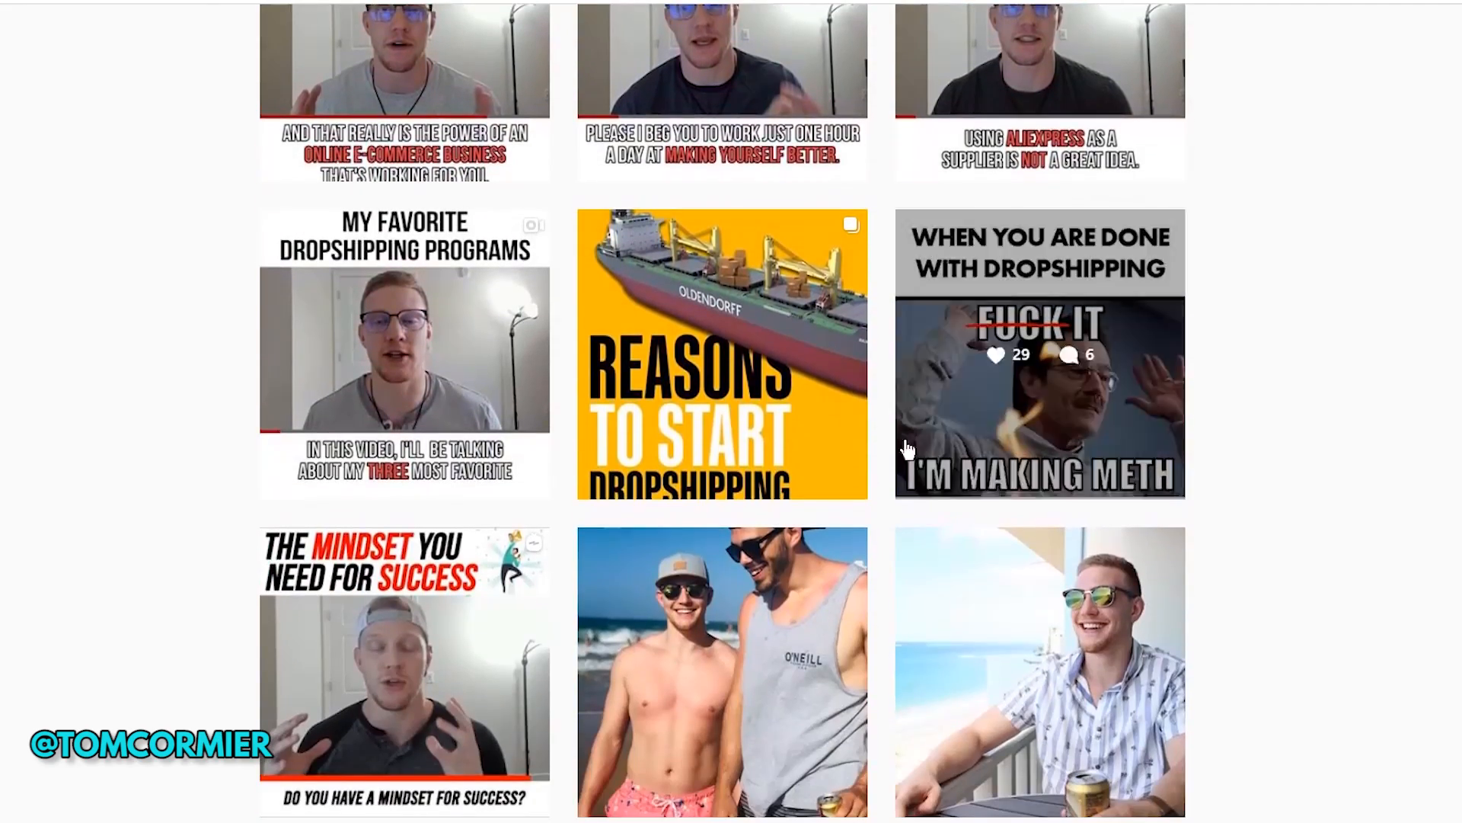
Look through the Instagram profile by viewing a post, the IGTV videos and the tagged photos, ending on the posts.
click(734, 597)
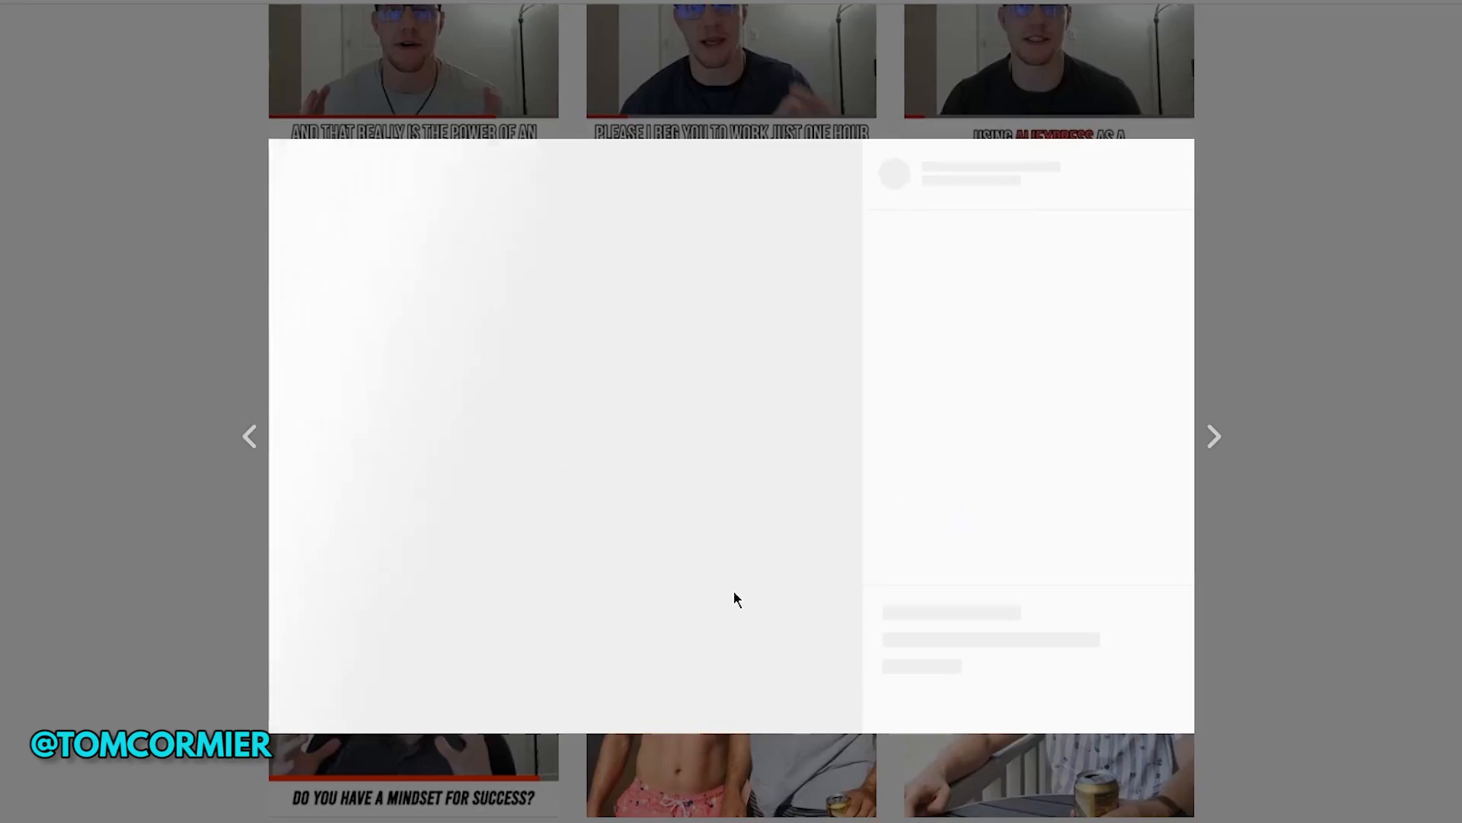
click(1327, 270)
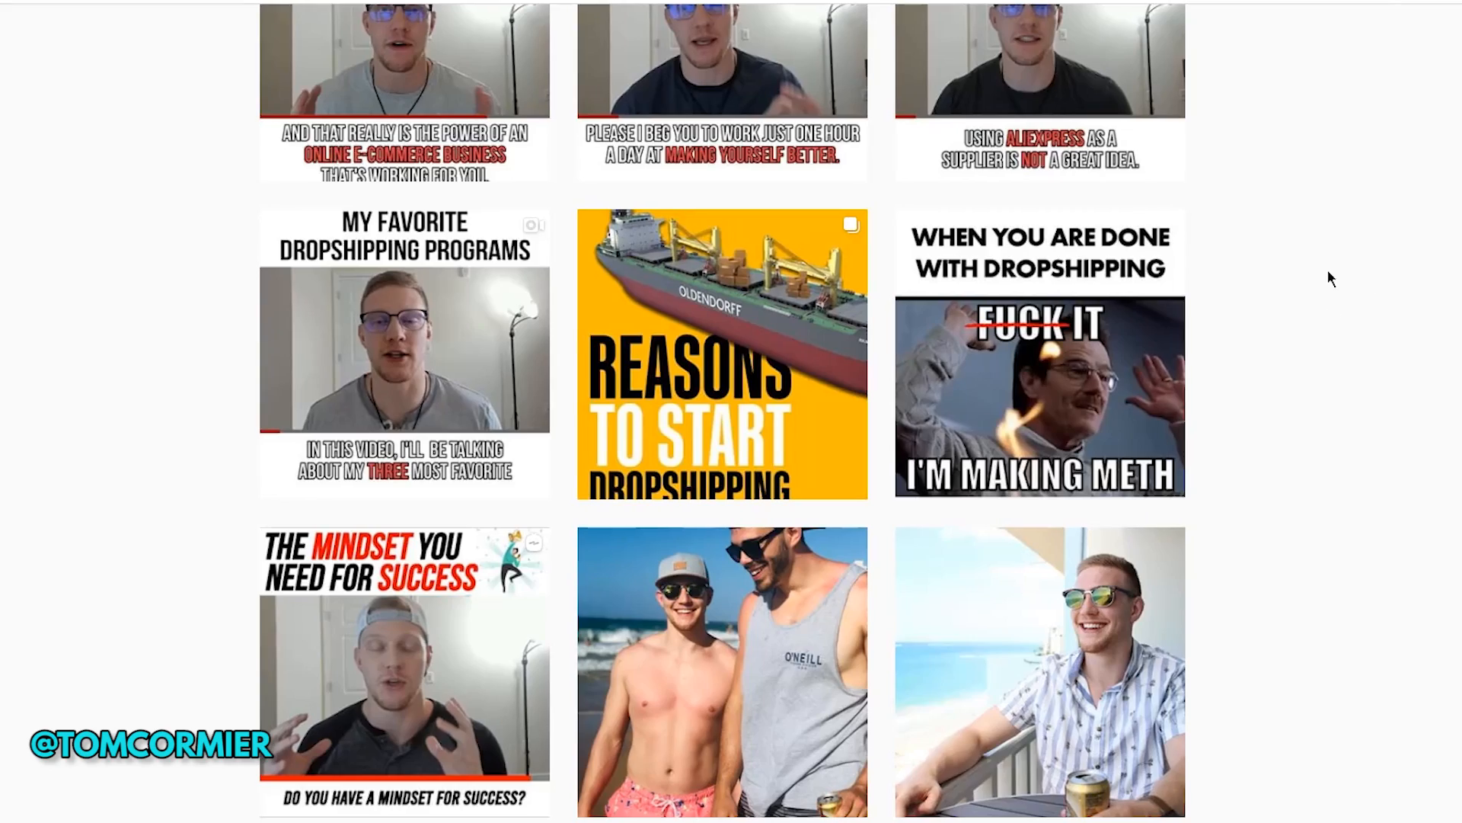
scroll(1323, 226, up, 15)
click(719, 520)
click(834, 524)
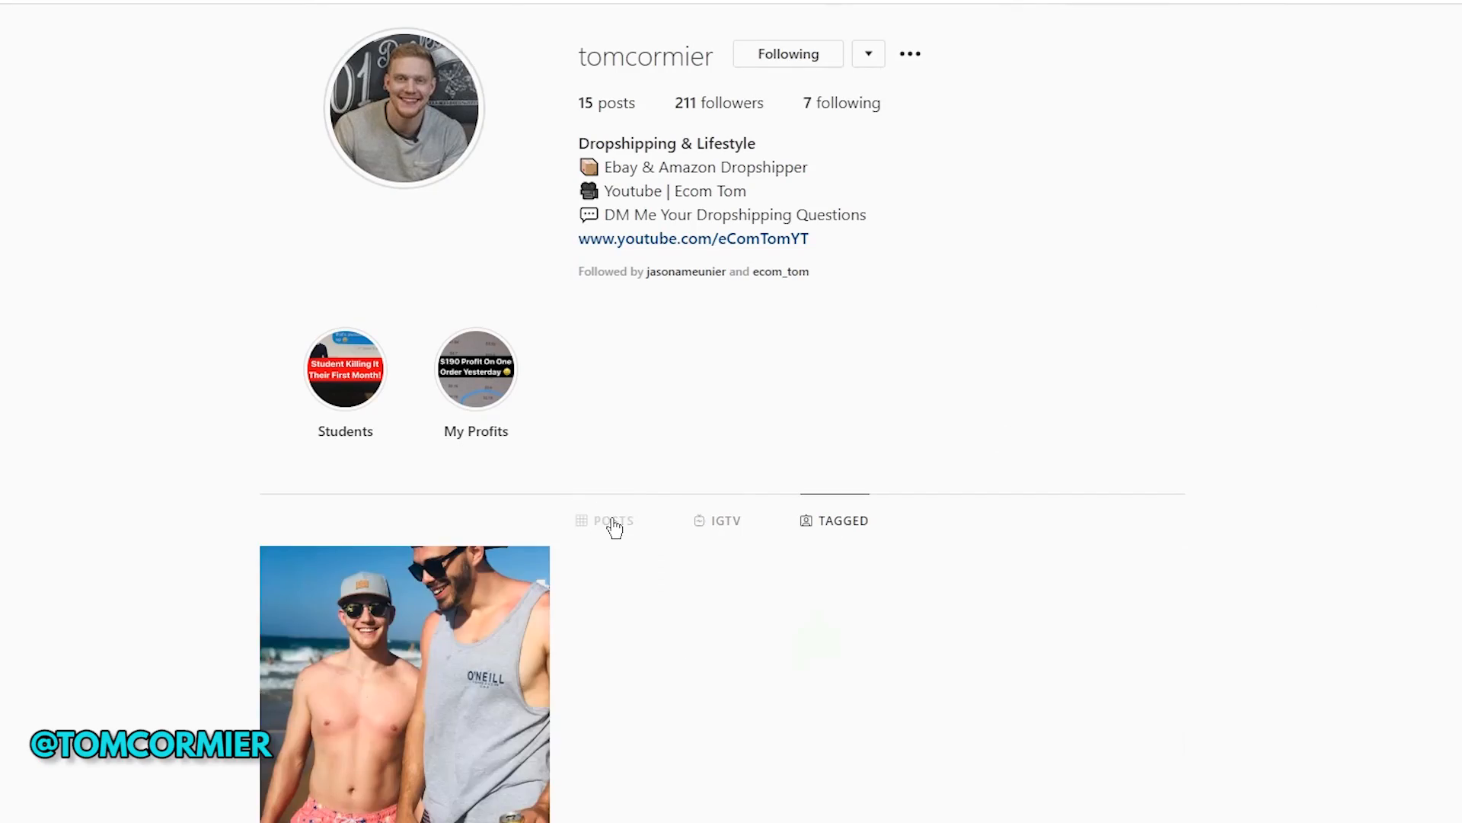
click(608, 522)
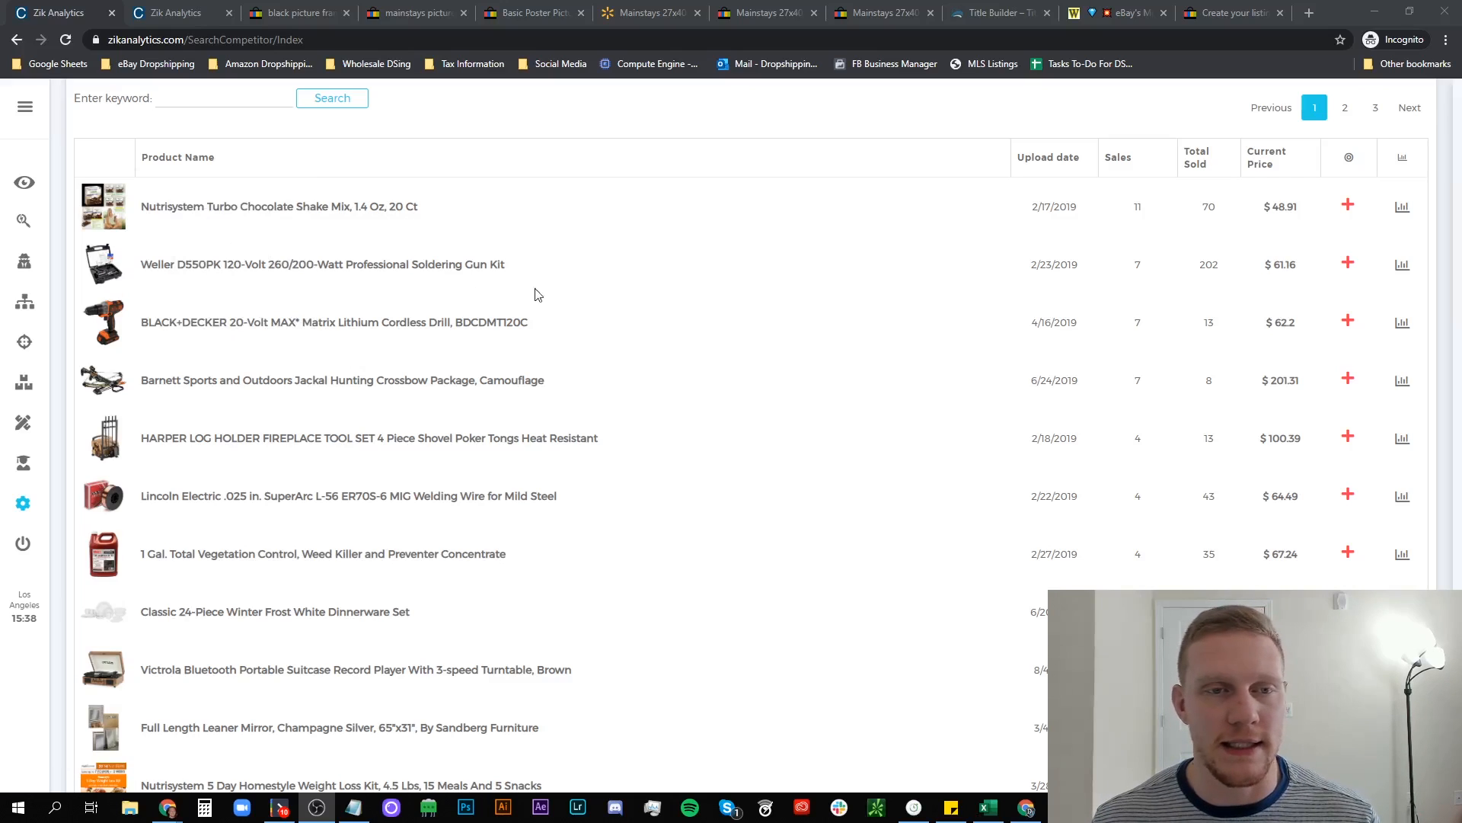
Bring up the Notepad list of title rules and move it to the empty space beside the product names.
click(354, 809)
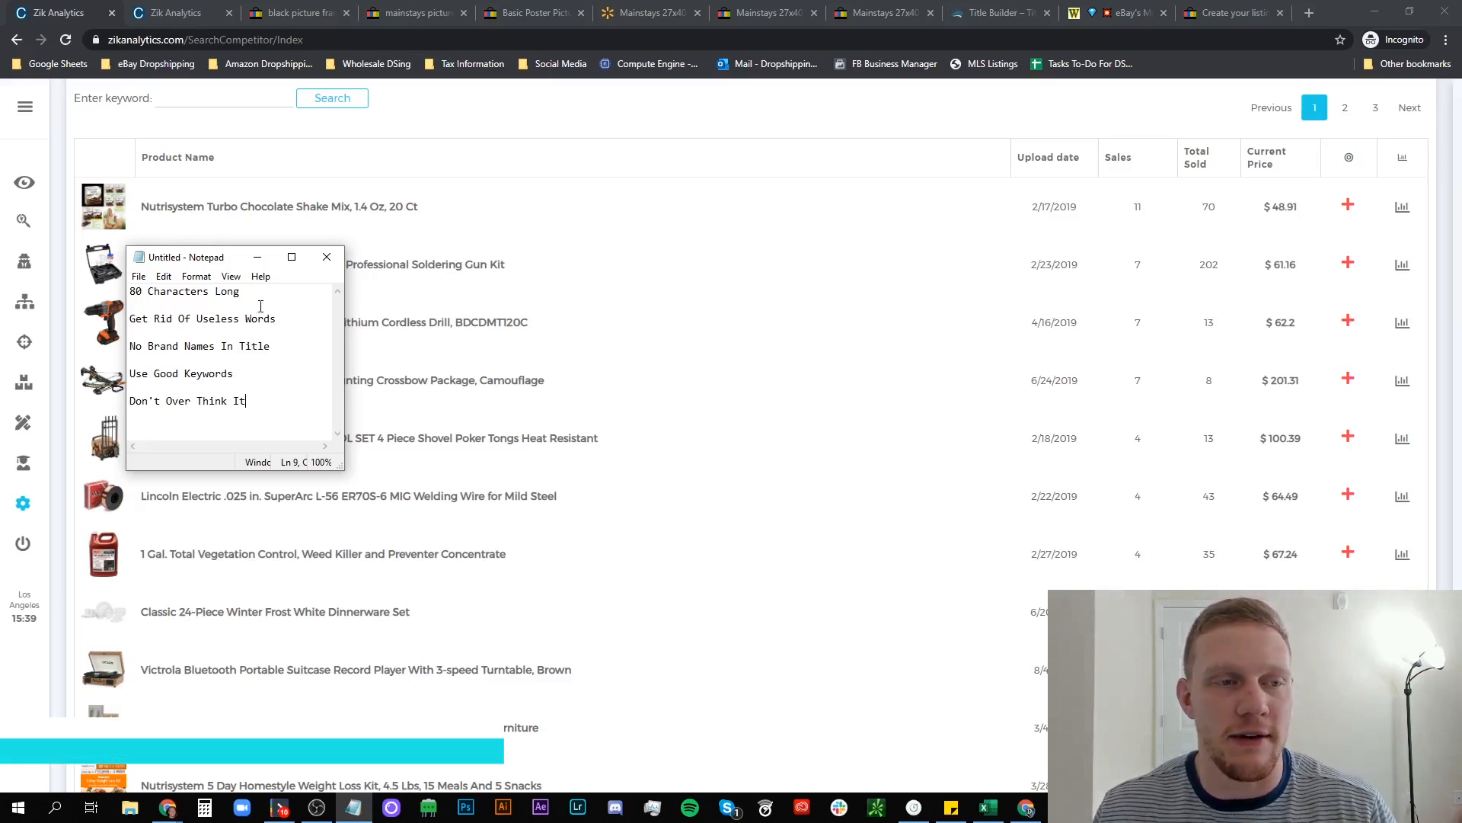
drag(230, 262, 809, 191)
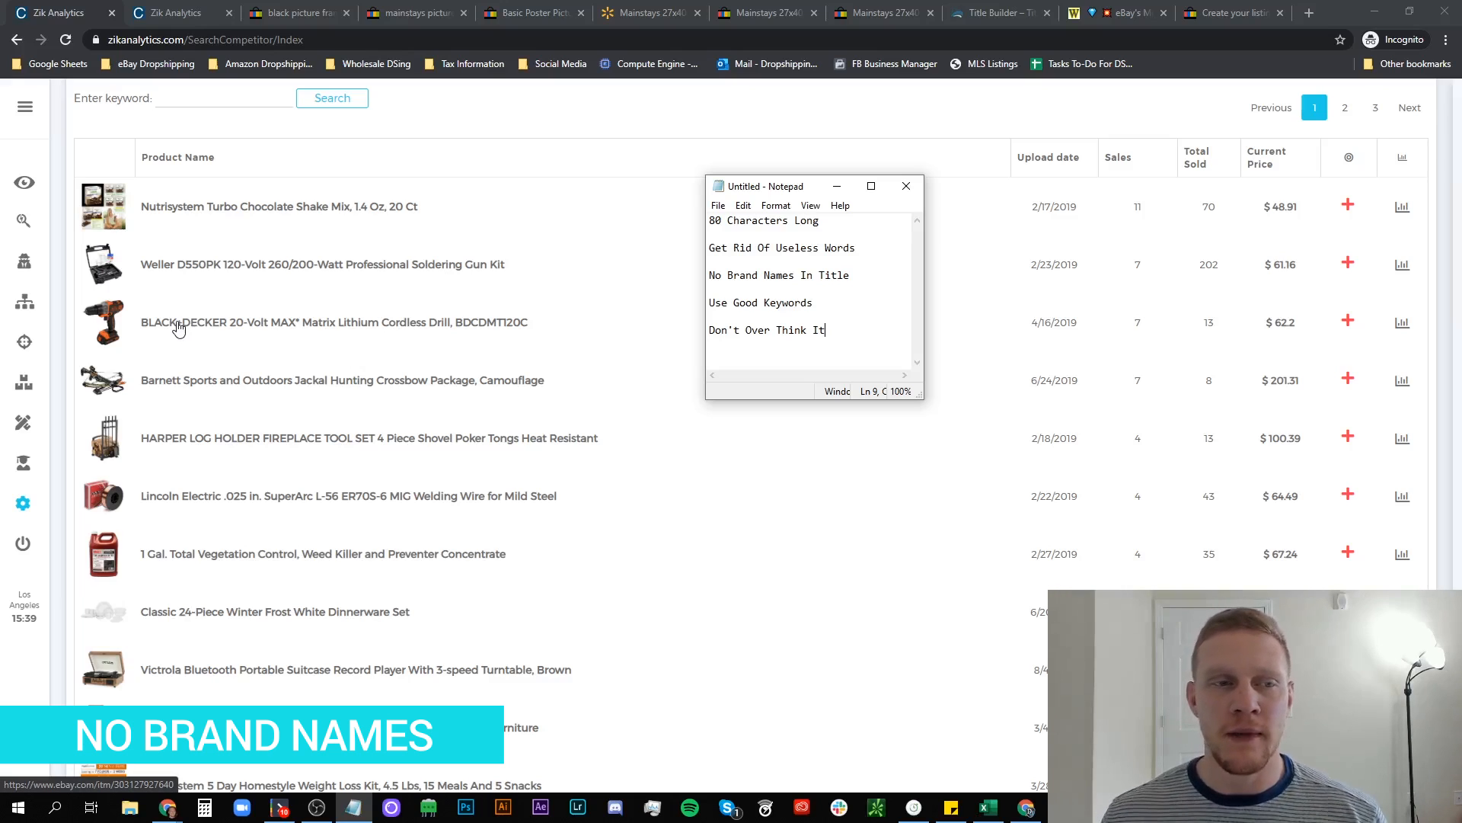
Switch to the eBay search for "black picture frame" and review the titles of its first listings.
click(289, 18)
scroll(670, 304, up, 10)
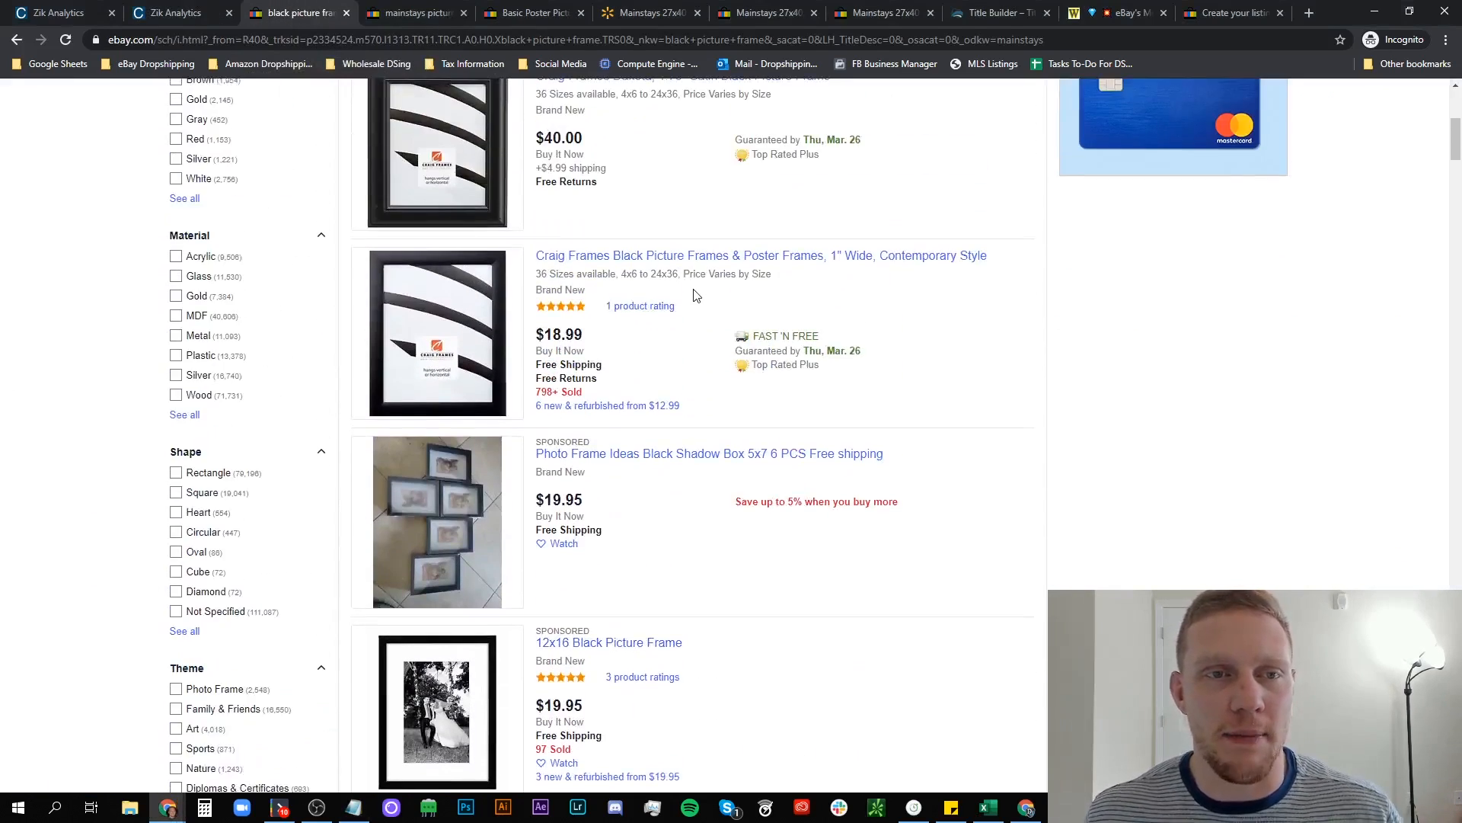
scroll(690, 301, up, 1)
scroll(683, 318, down, 1)
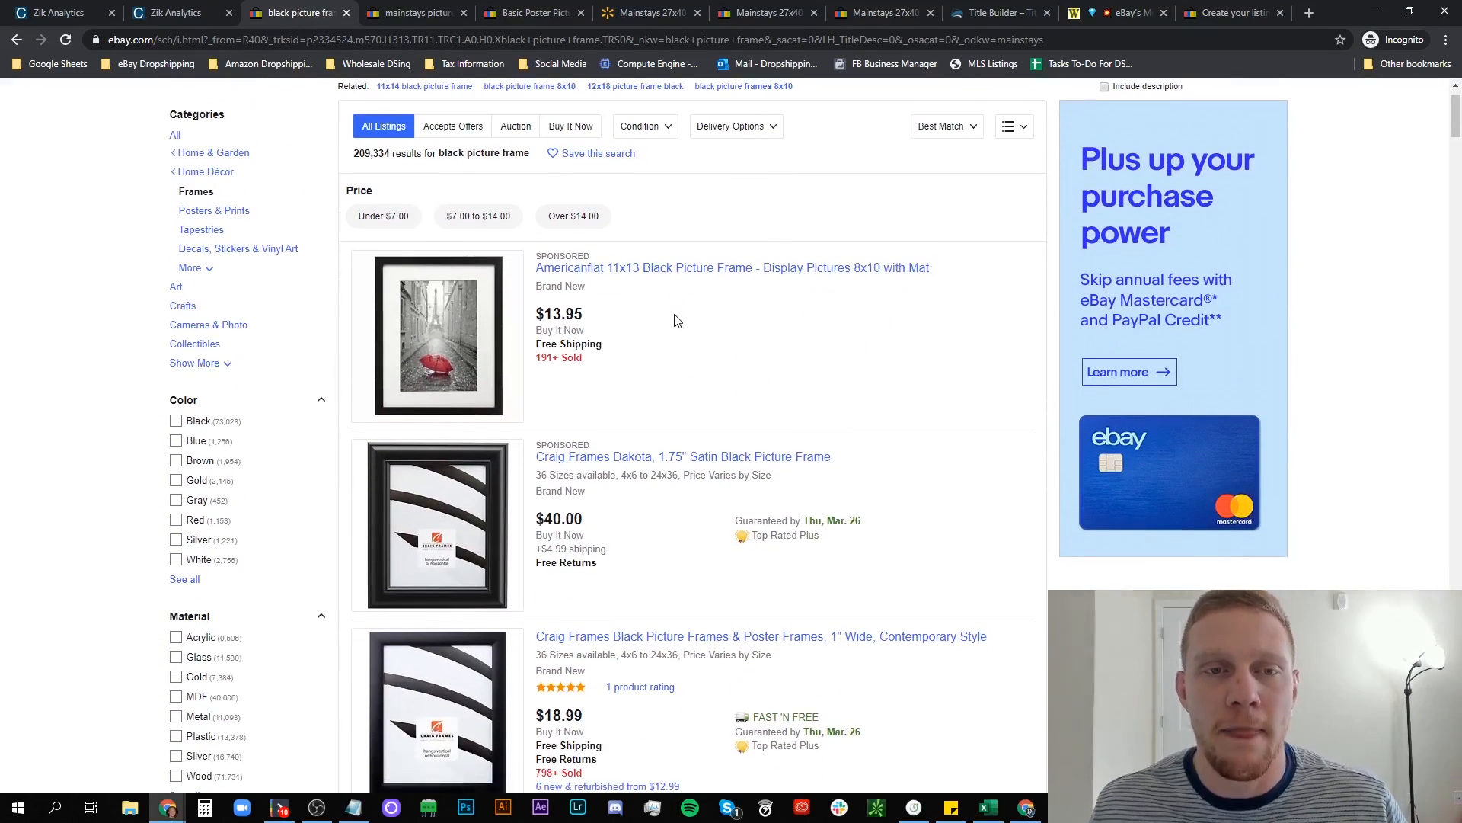
scroll(657, 284, up, 1)
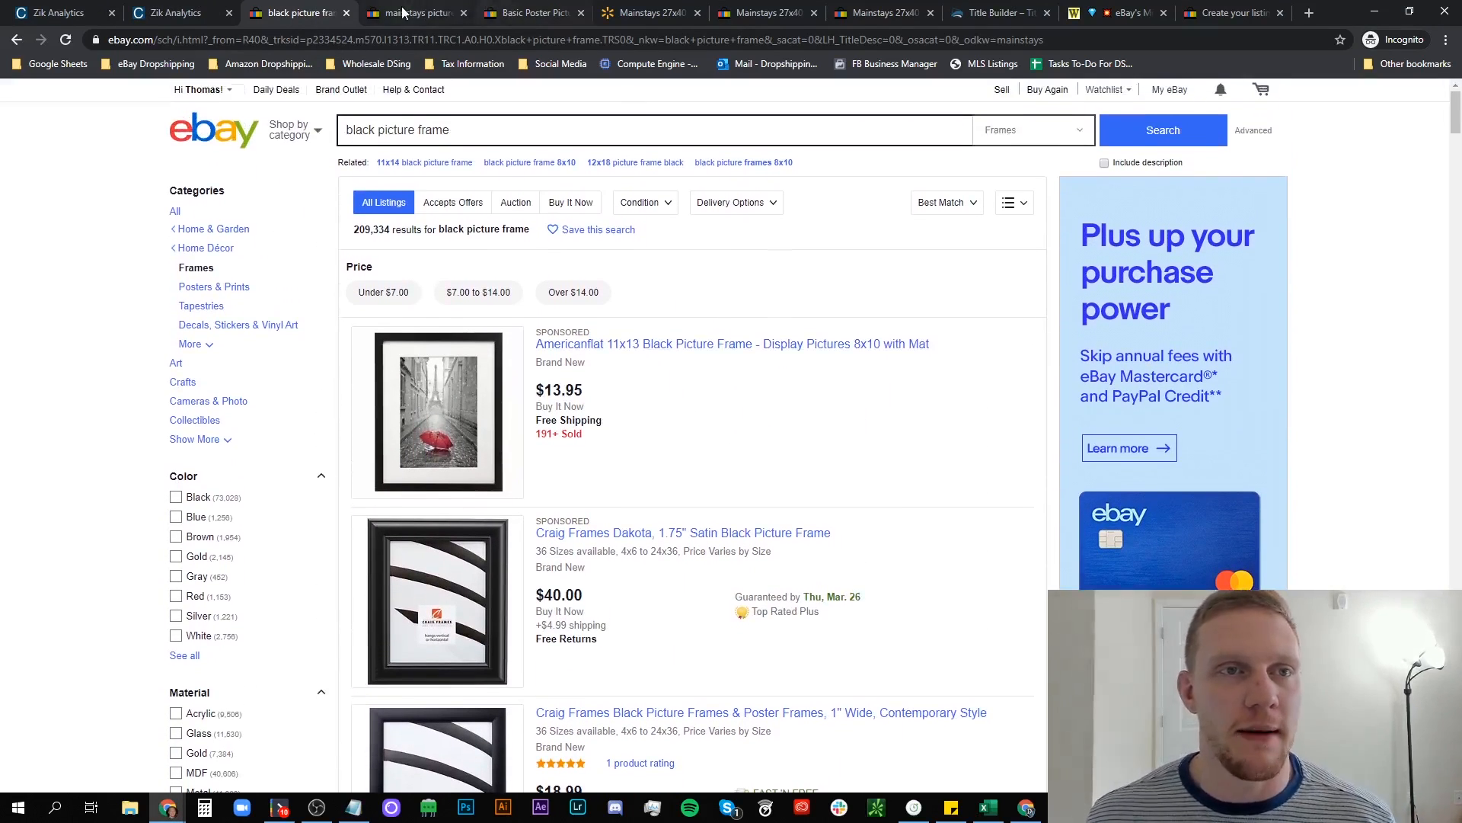
Compare the first listings of the "mainstays picture frame" search with those of the "black picture frame" search.
click(403, 13)
scroll(526, 137, down, 1)
scroll(532, 145, up, 1)
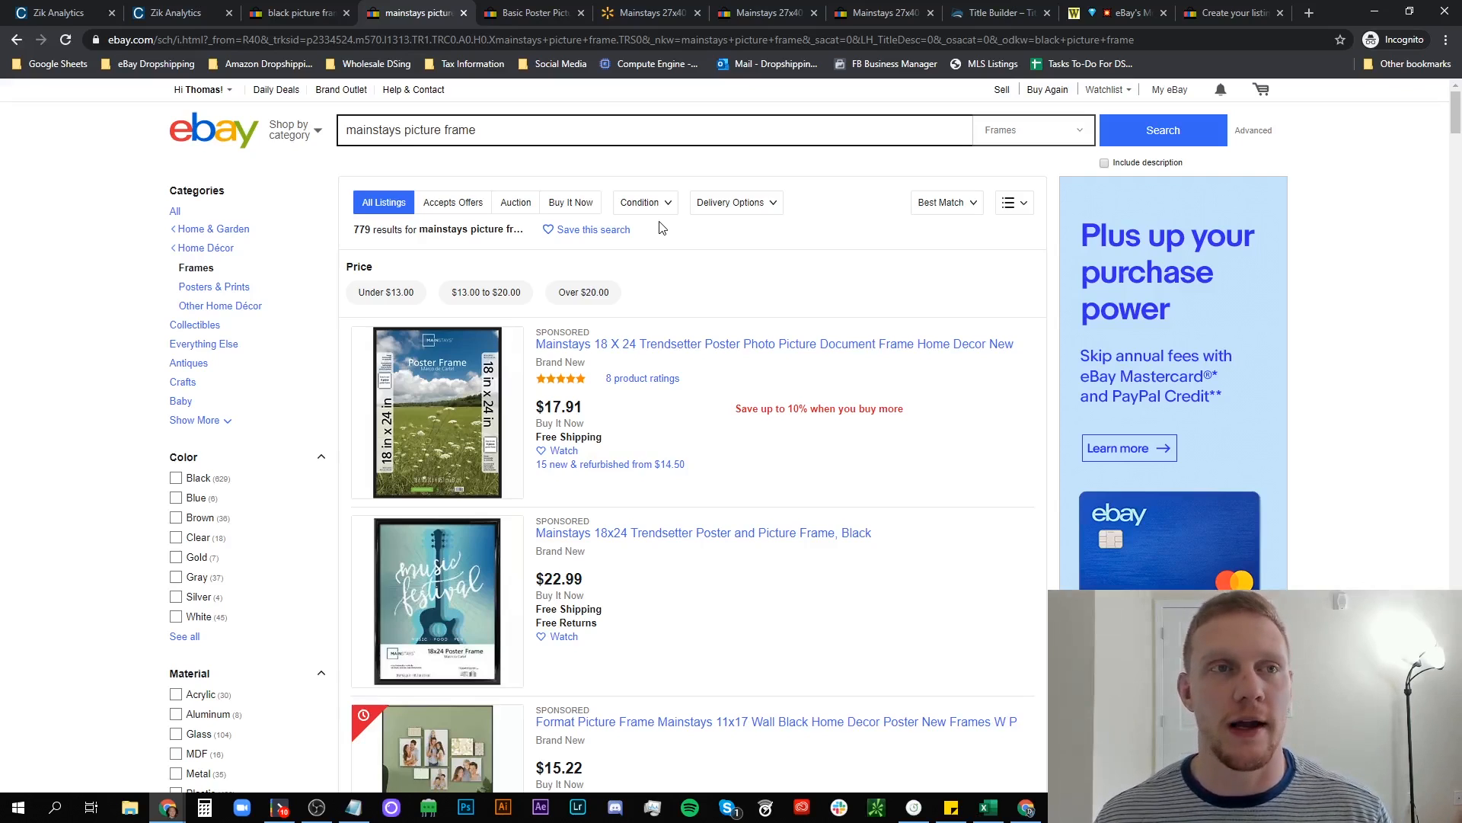
click(304, 13)
scroll(705, 370, down, 2)
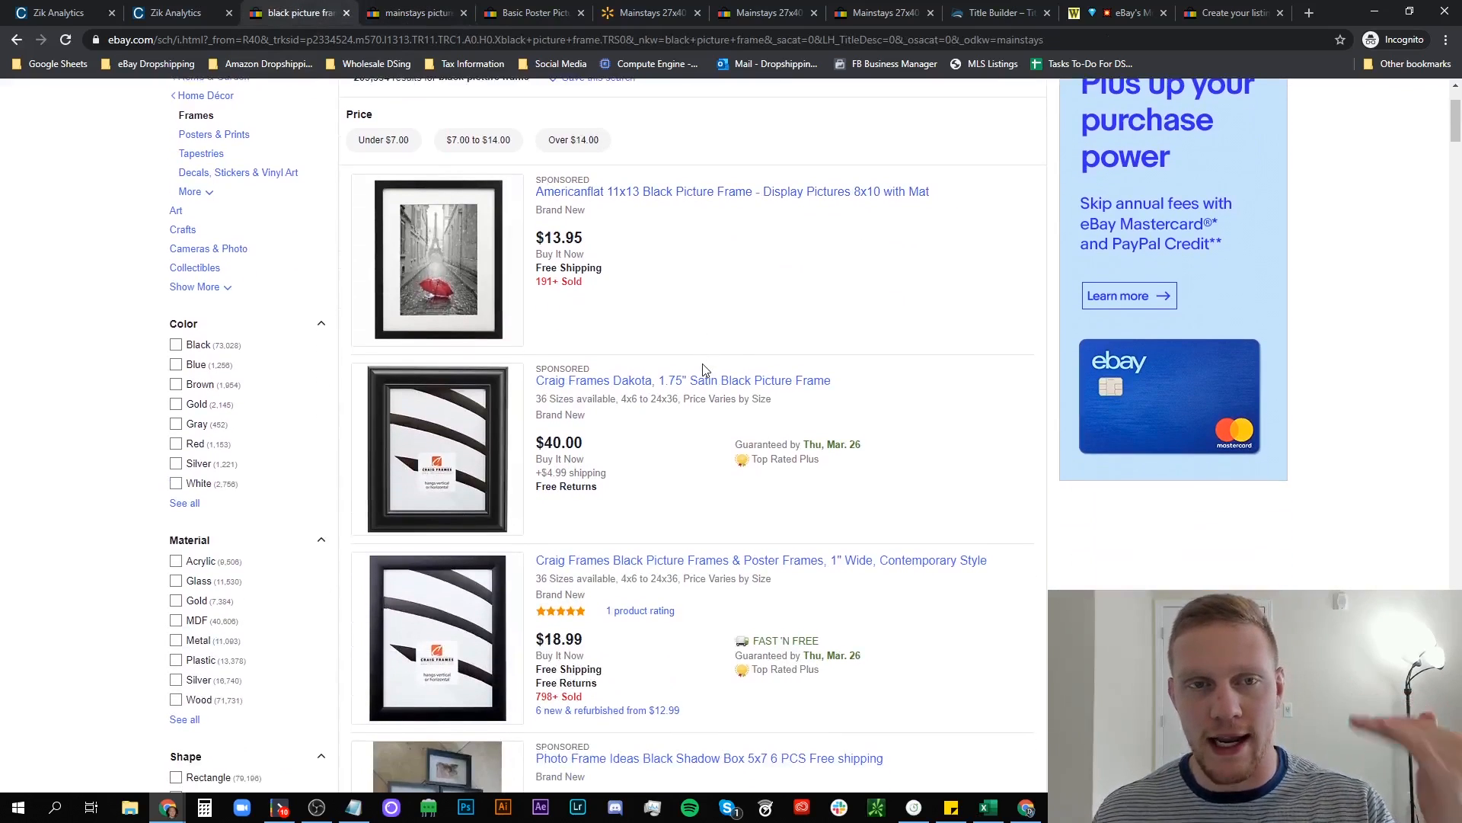
scroll(702, 354, up, 2)
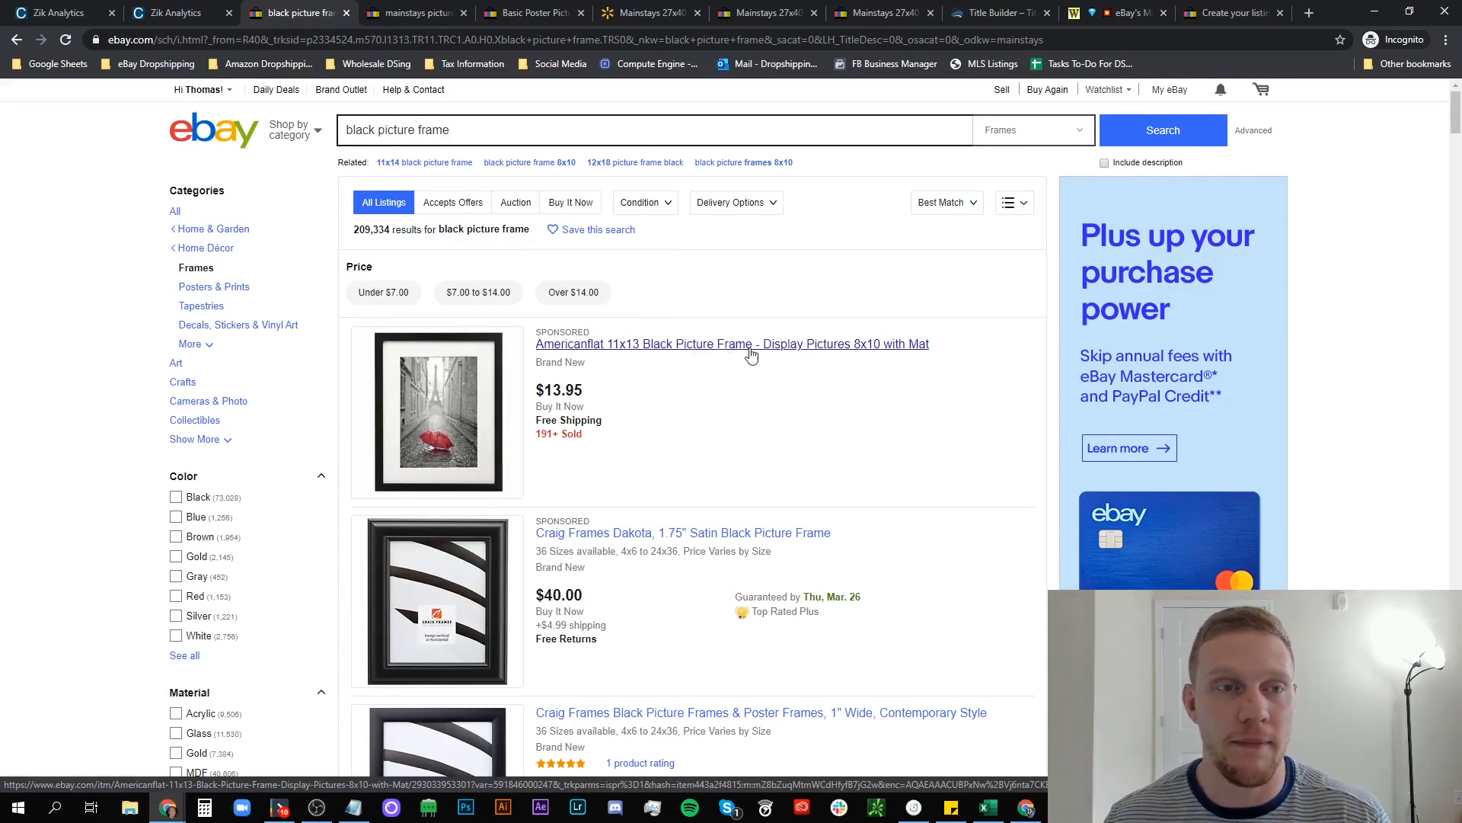
Compare the number of results for "mainstays picture frame" and "black picture frame", highlighting the mainstays count.
click(433, 16)
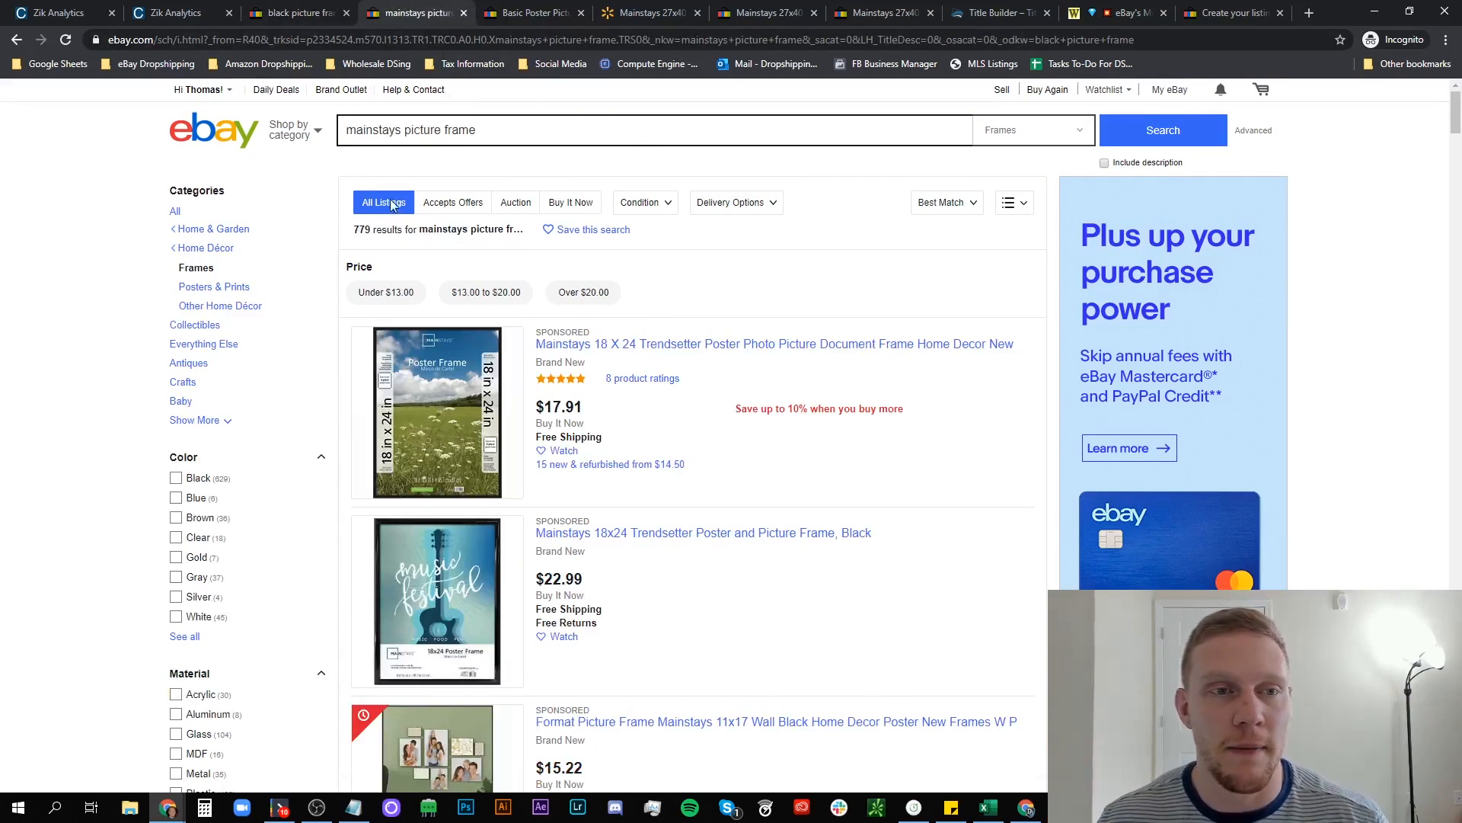
click(317, 15)
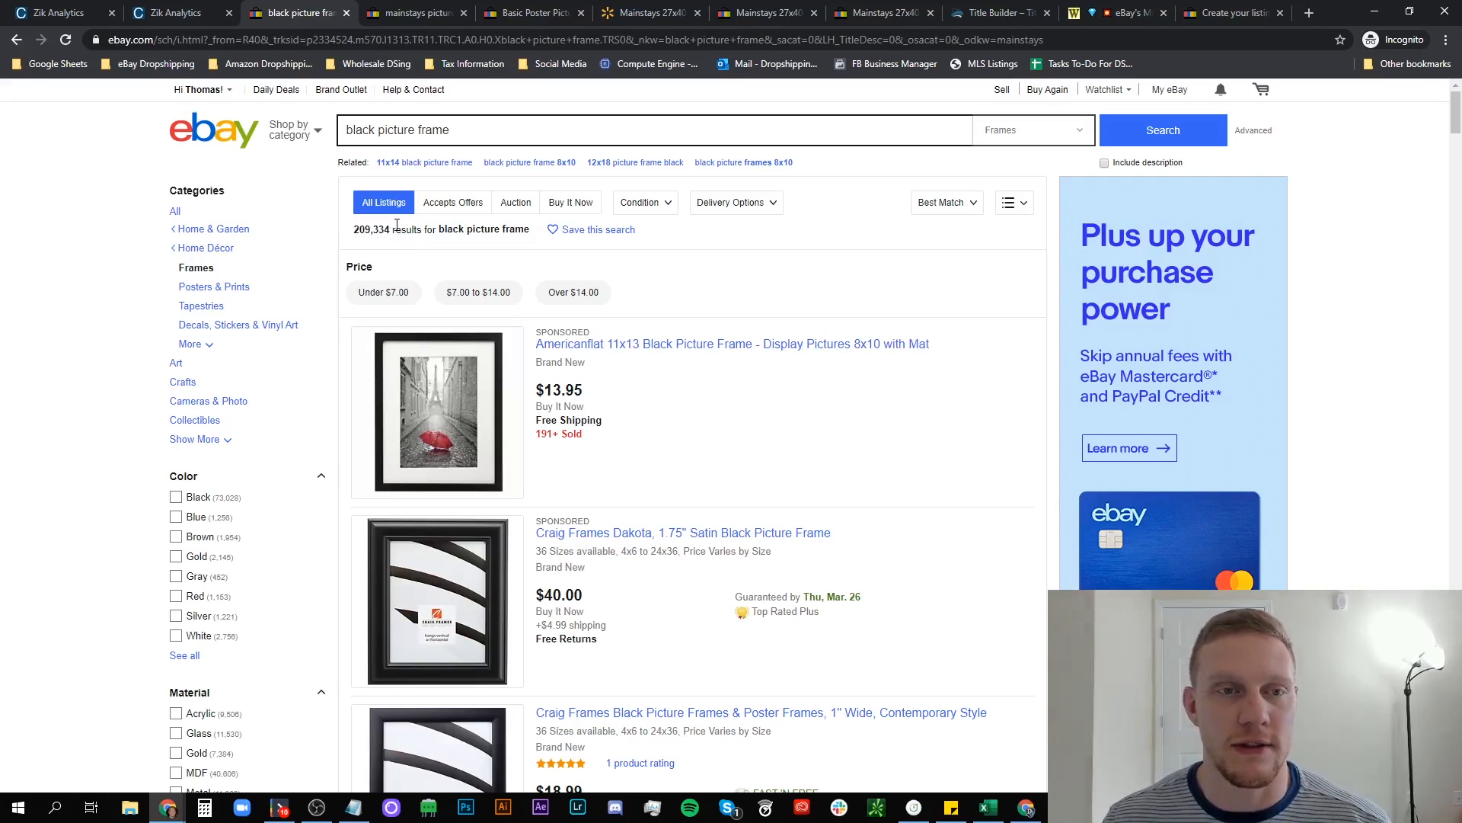
click(436, 17)
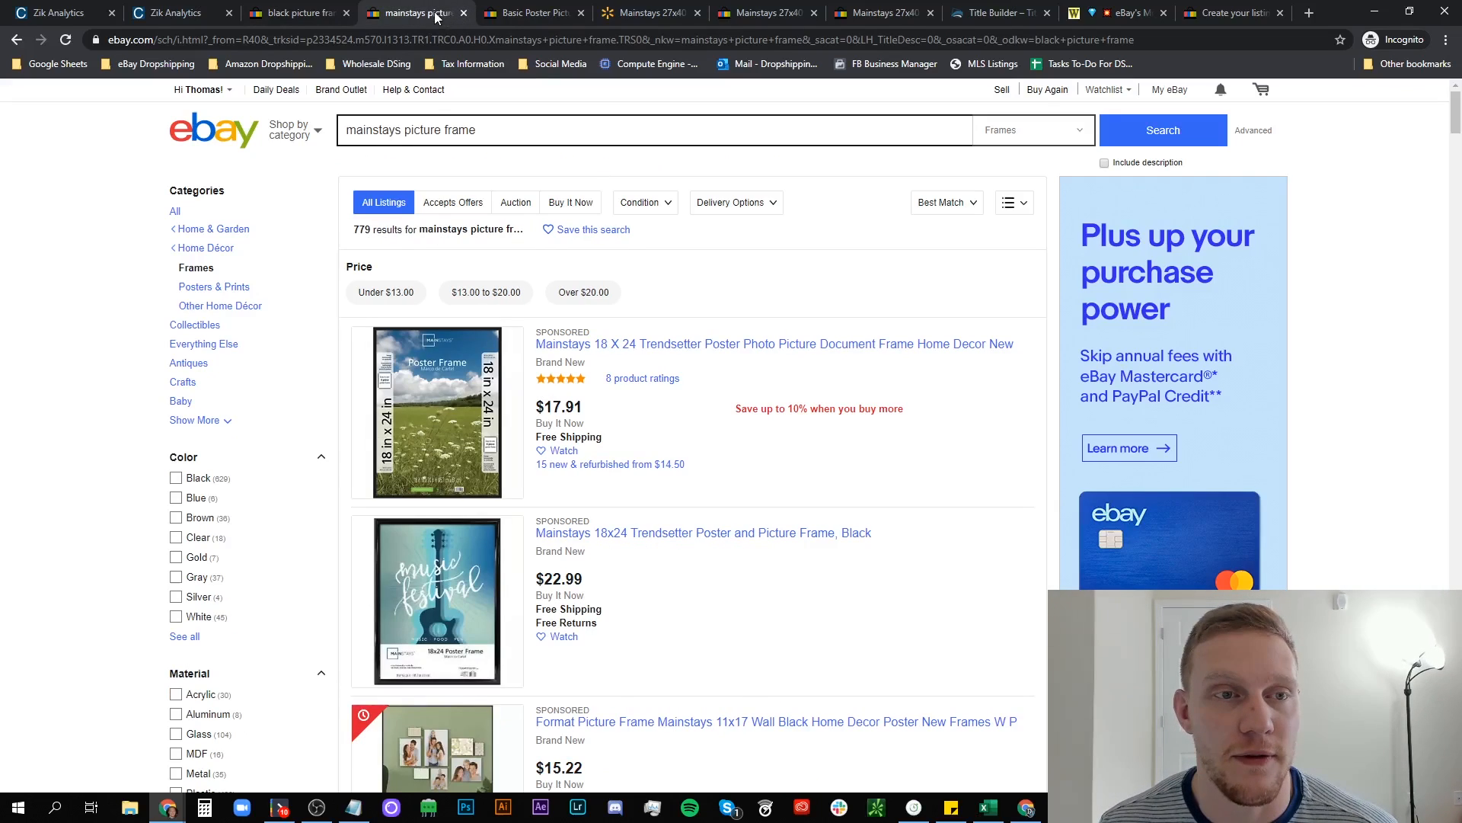
double_click(369, 231)
Browse the "black picture frame" results for Mainstays frames listed without the brand name, then return to the first listing.
click(312, 13)
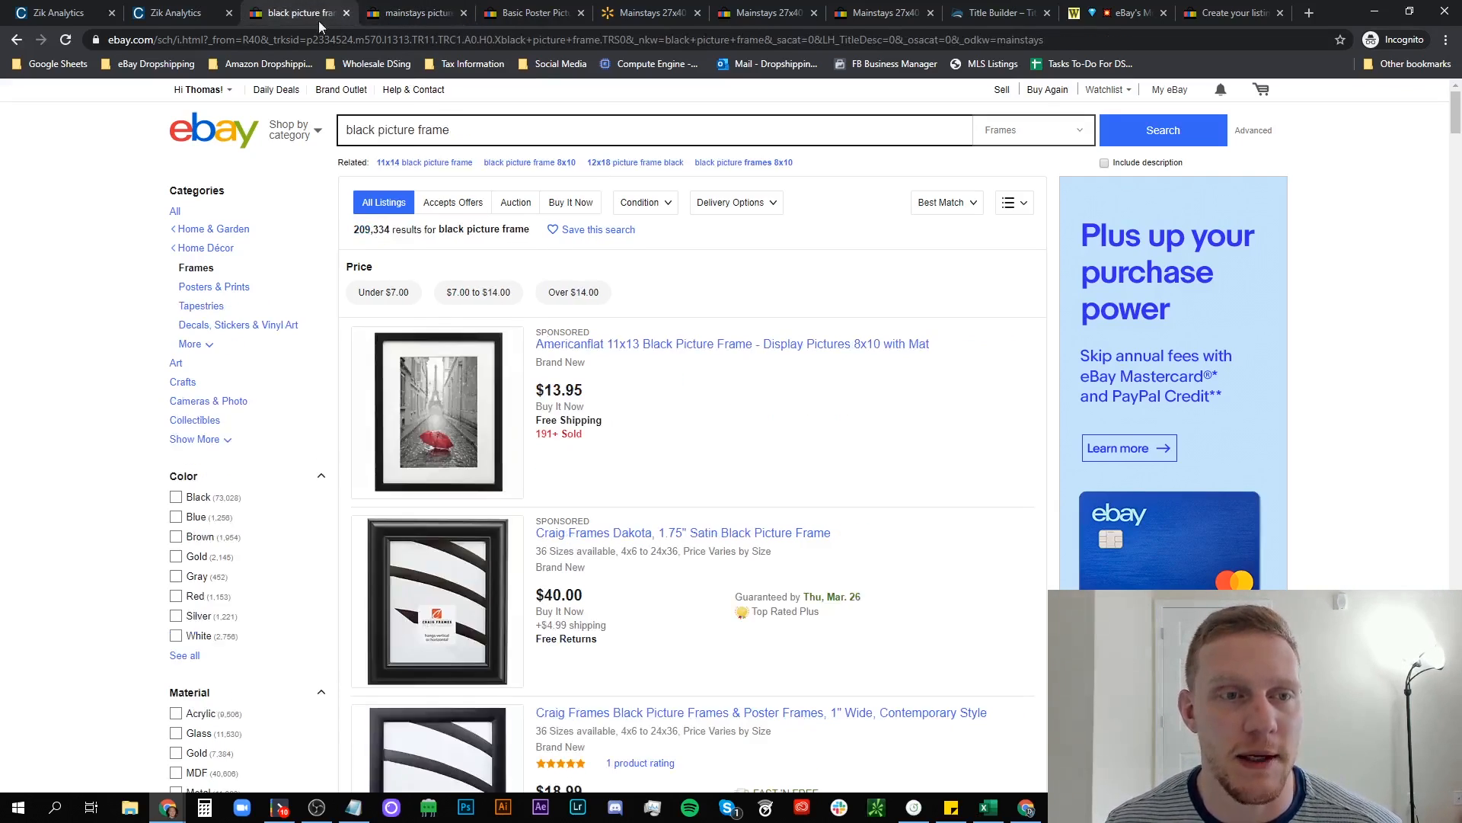
scroll(630, 305, down, 5)
scroll(632, 327, down, 9)
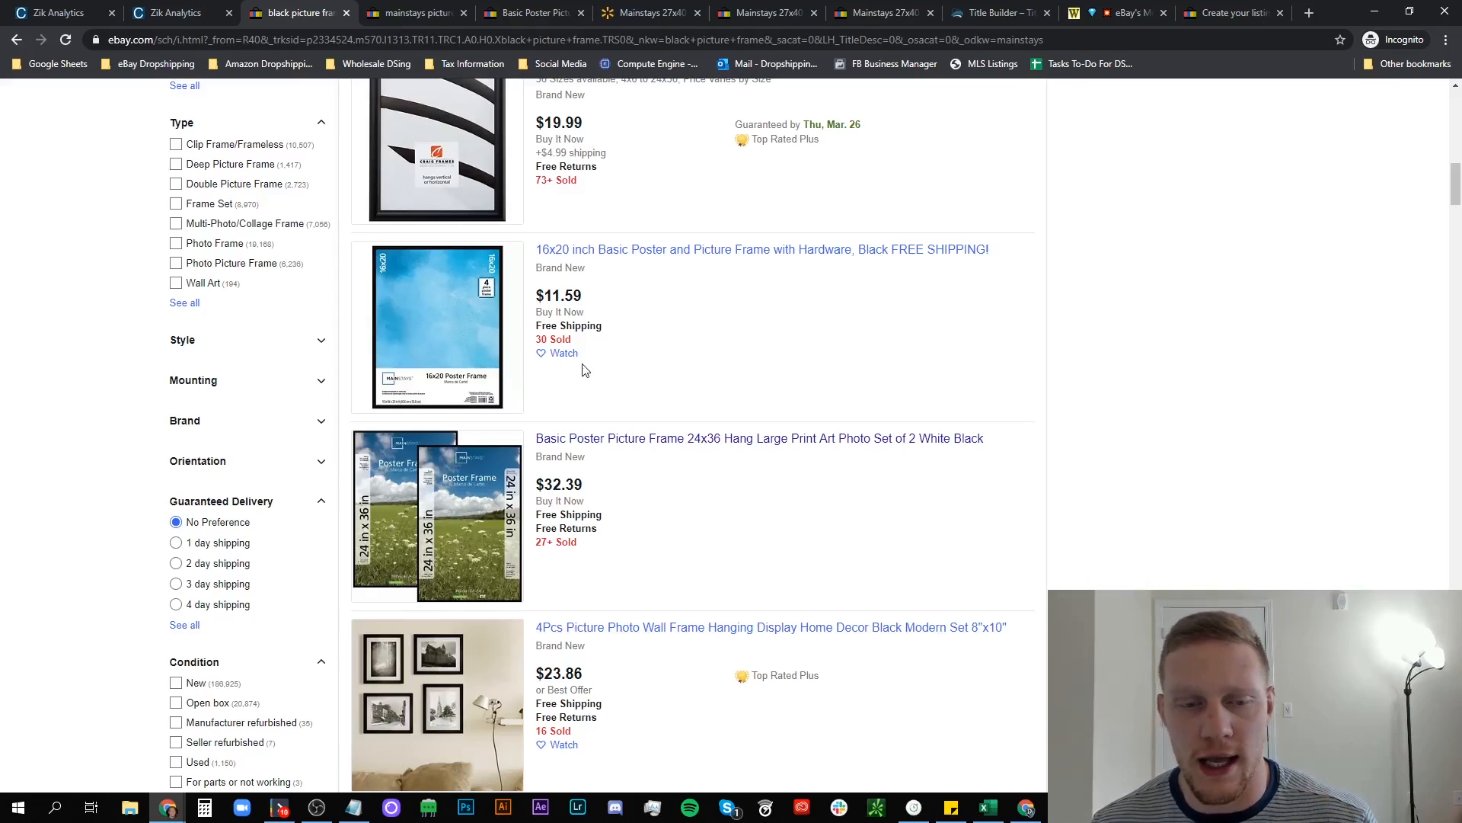
scroll(587, 369, up, 12)
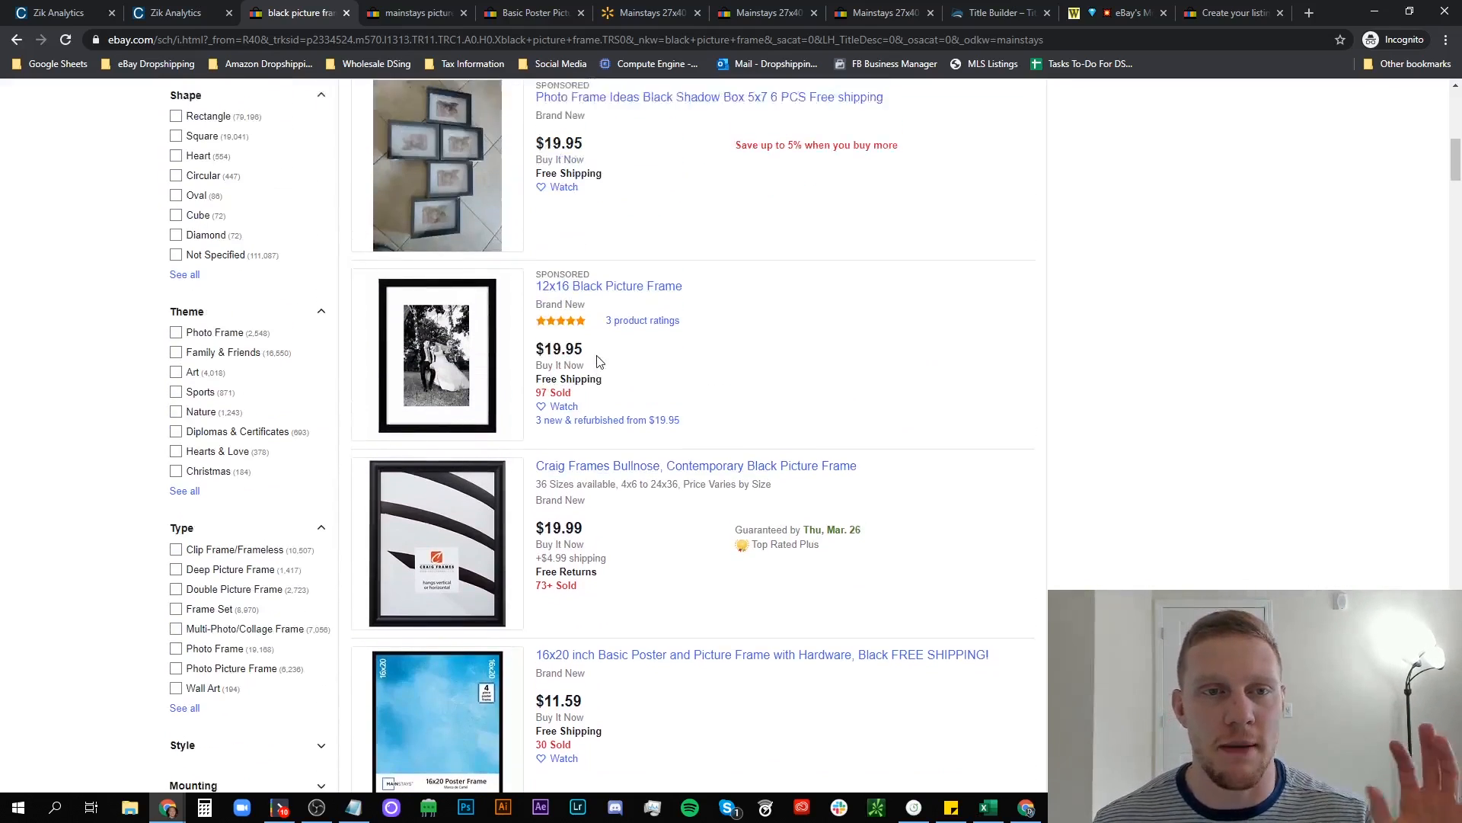
scroll(593, 357, up, 5)
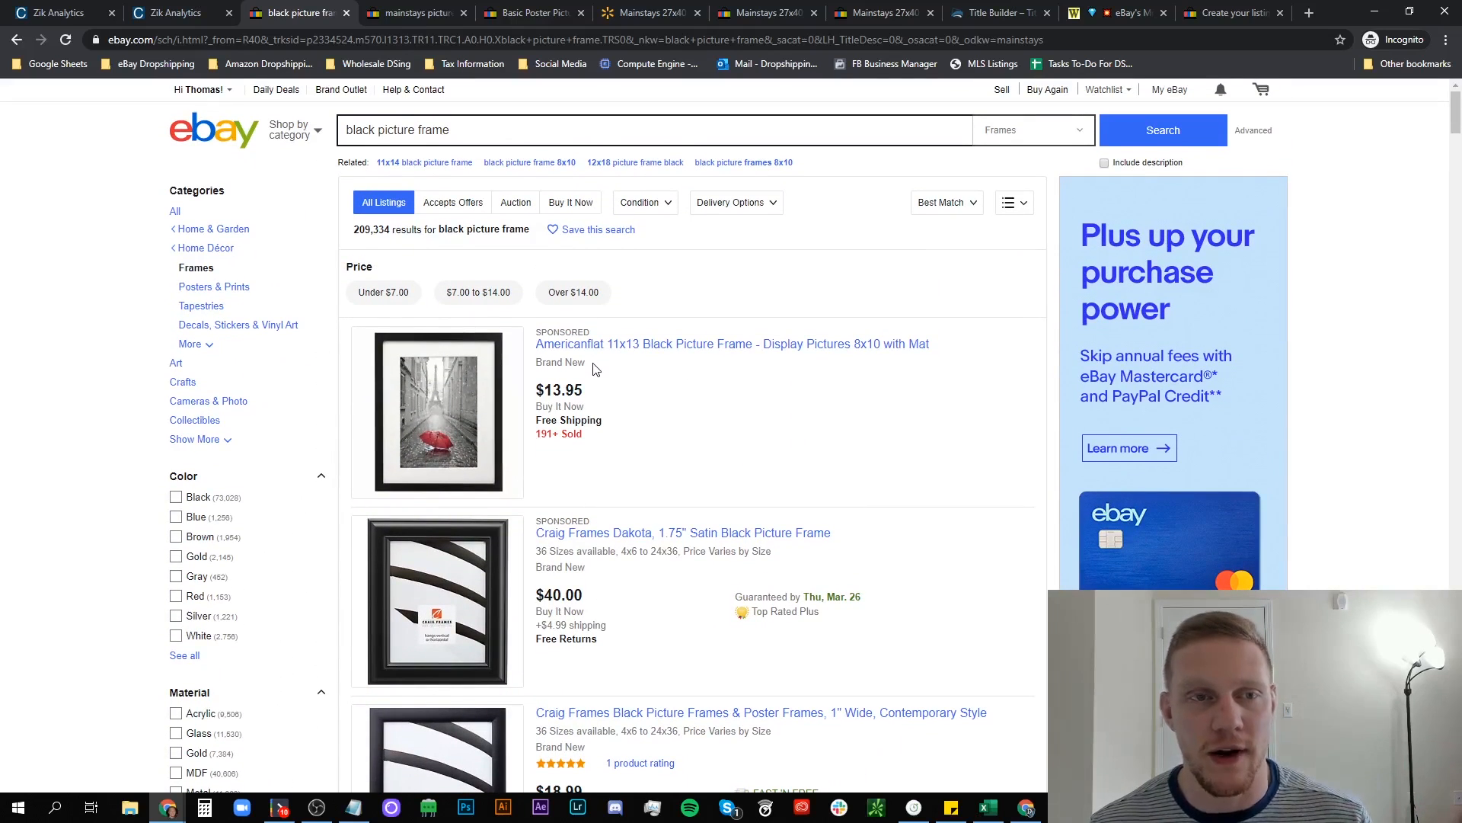
Examine the branded listing titles in the "mainstays picture frame" search results.
click(420, 14)
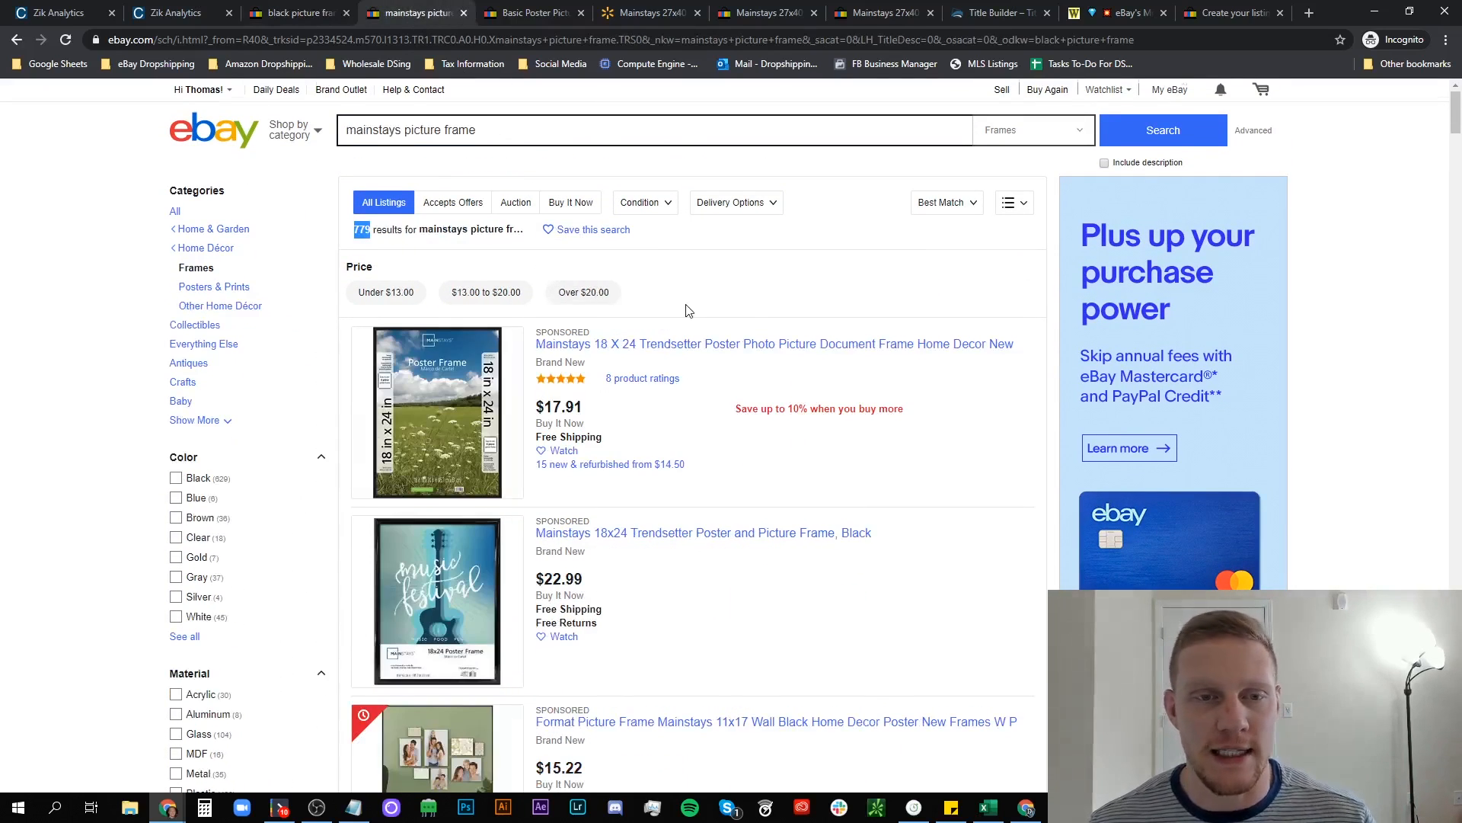
scroll(689, 321, down, 1)
scroll(688, 334, down, 1)
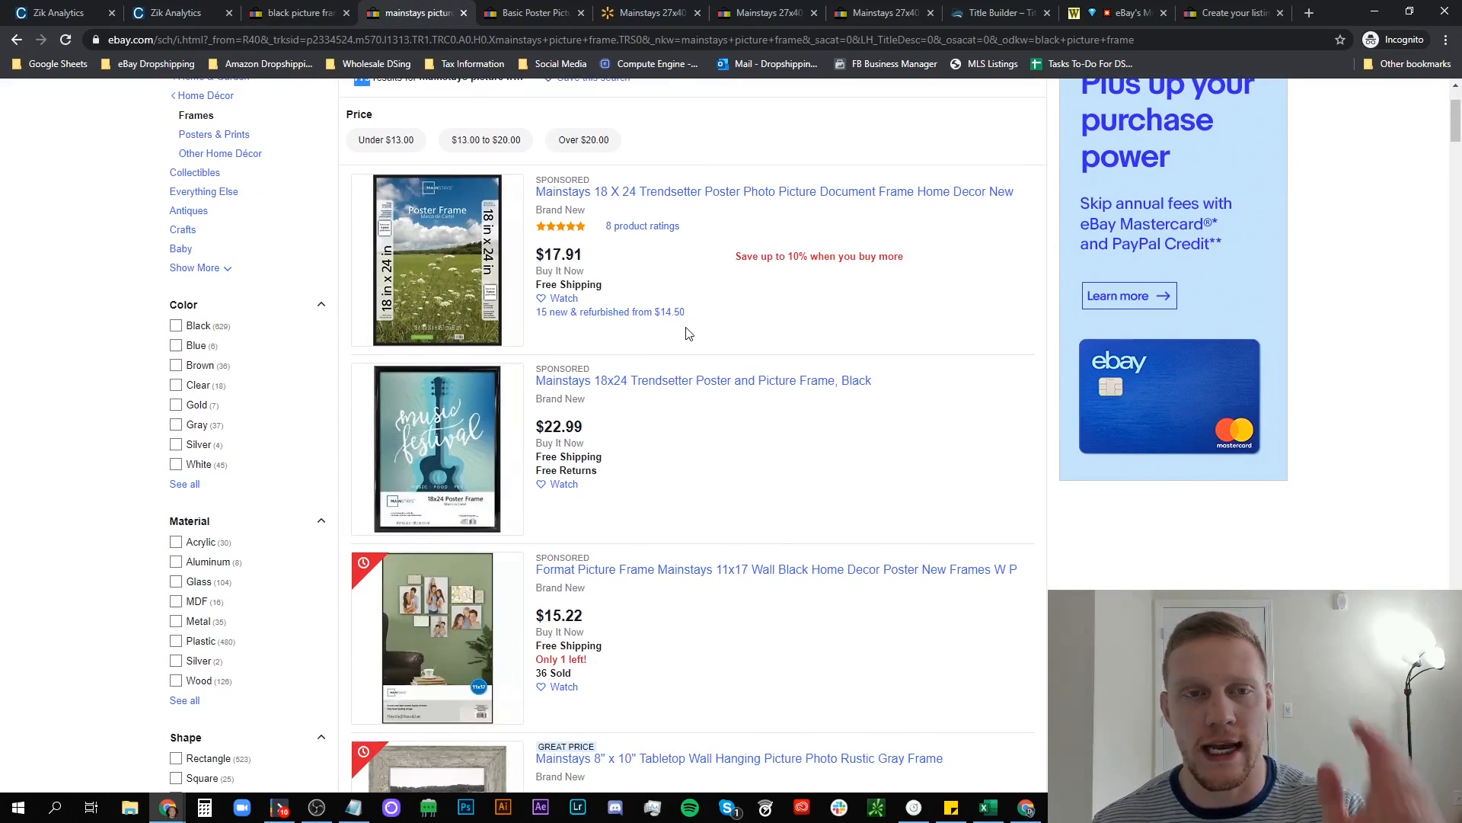
scroll(684, 331, up, 1)
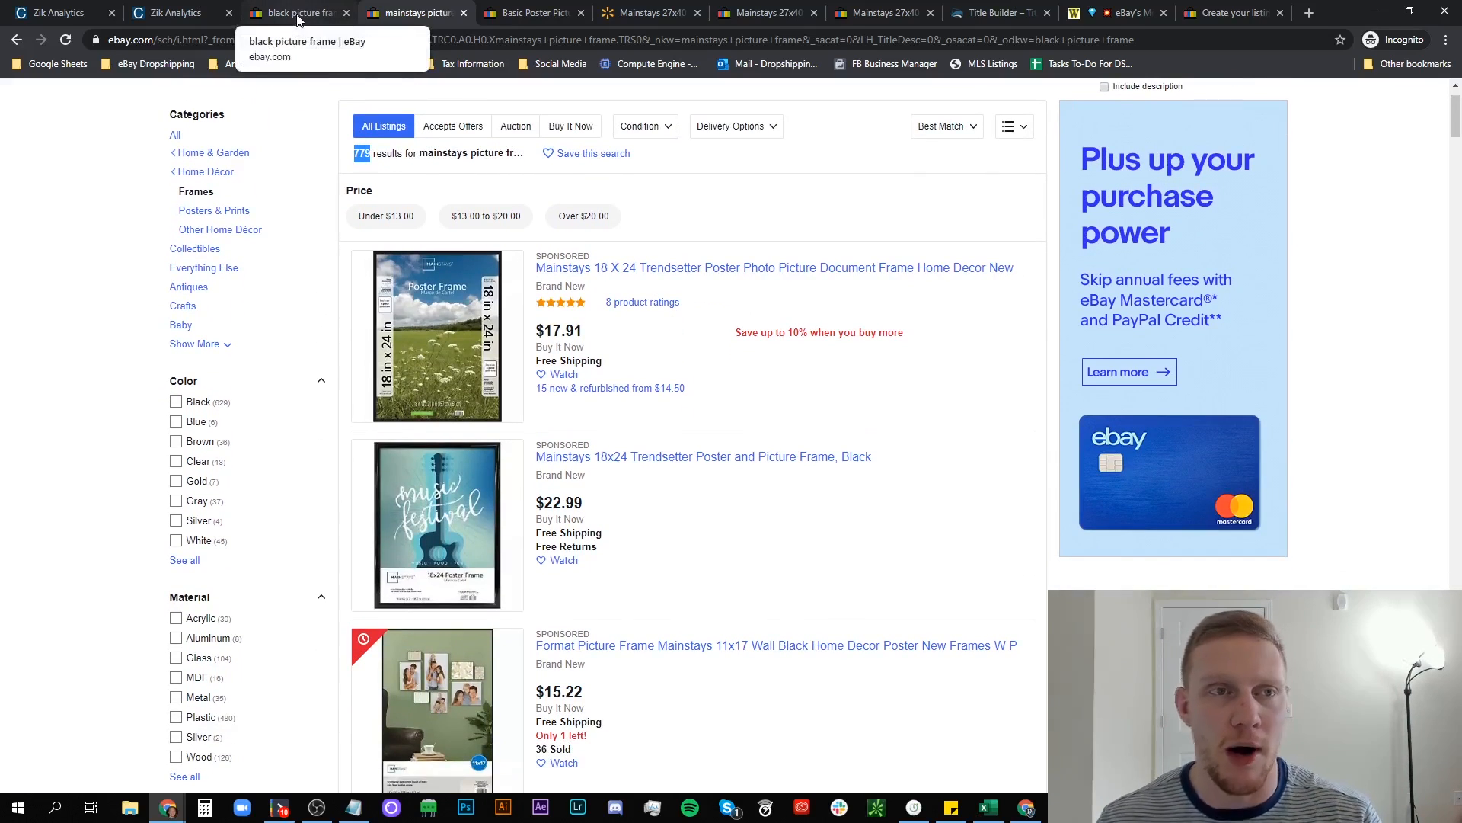
Find the basic poster and picture frame listings without a brand name in the "black picture frame" results.
click(323, 17)
scroll(608, 315, down, 5)
scroll(607, 315, down, 10)
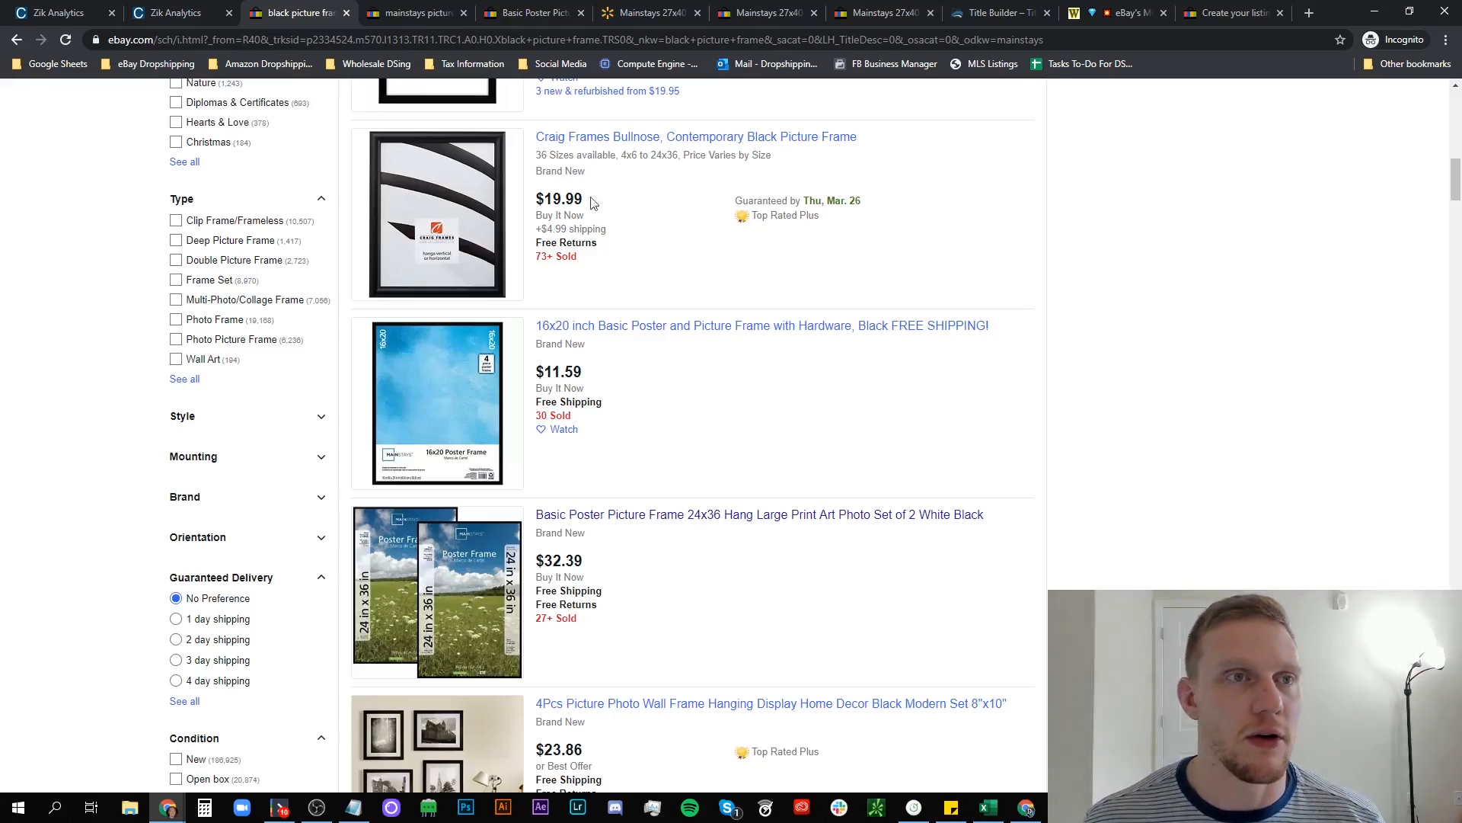
Compare the product titles in the two Zik Analytics competitor lists, starting with the list headed by the Singer sewing machine.
click(177, 15)
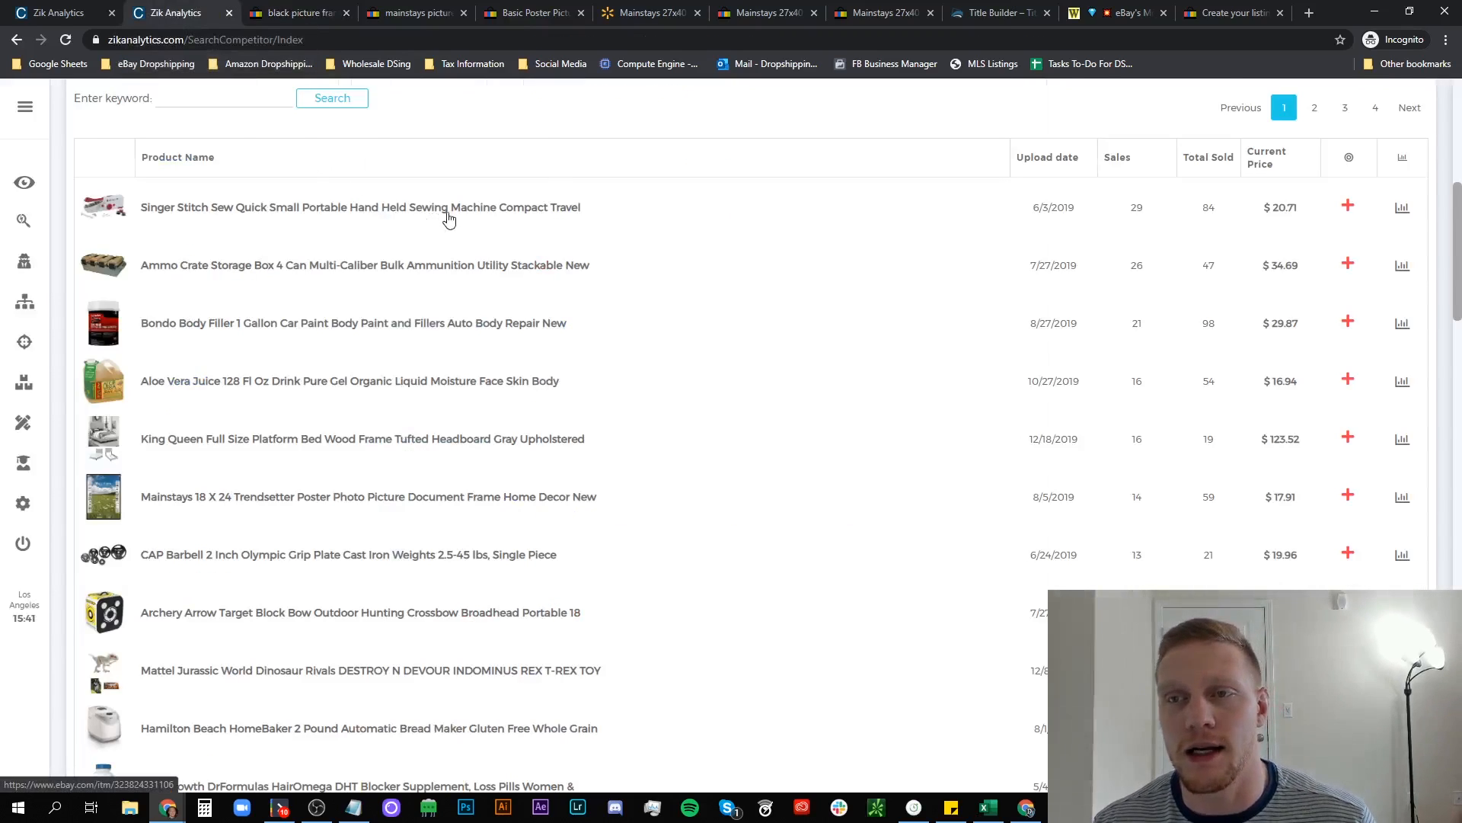
scroll(449, 219, down, 1)
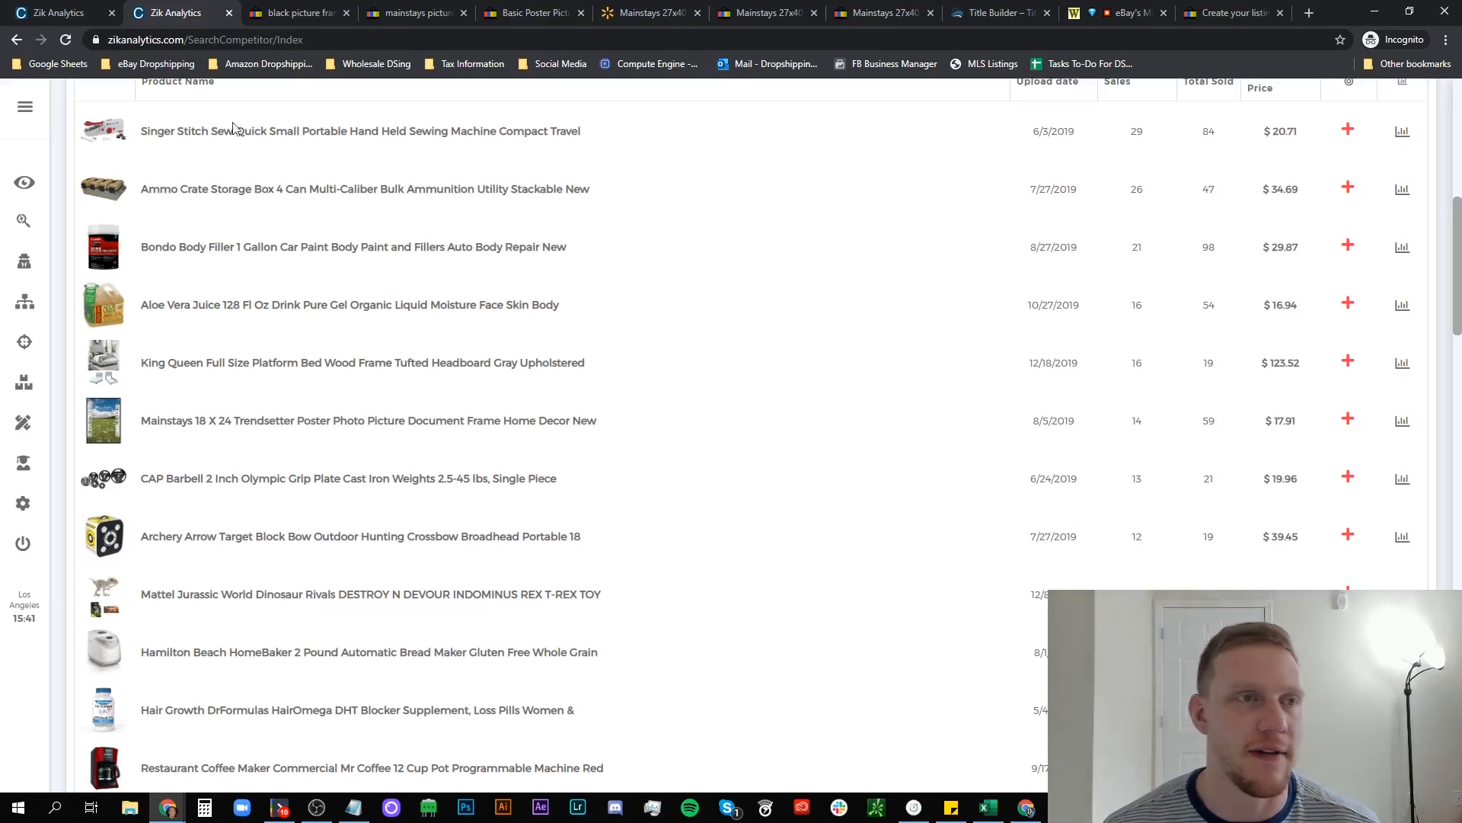
click(61, 13)
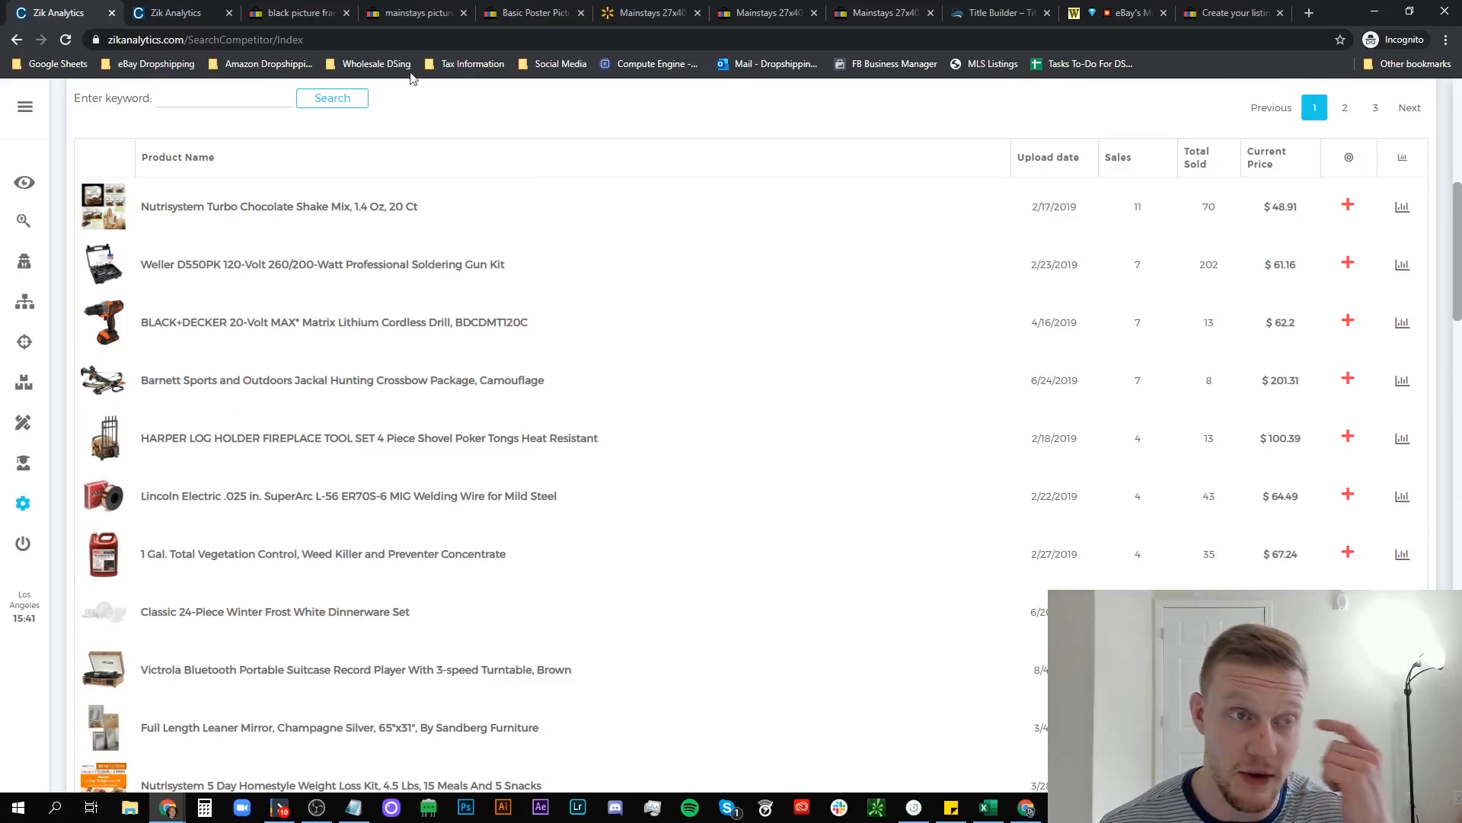
Examine the keyword-rich titles throughout the competitor product list headed by the Singer sewing machine.
click(177, 13)
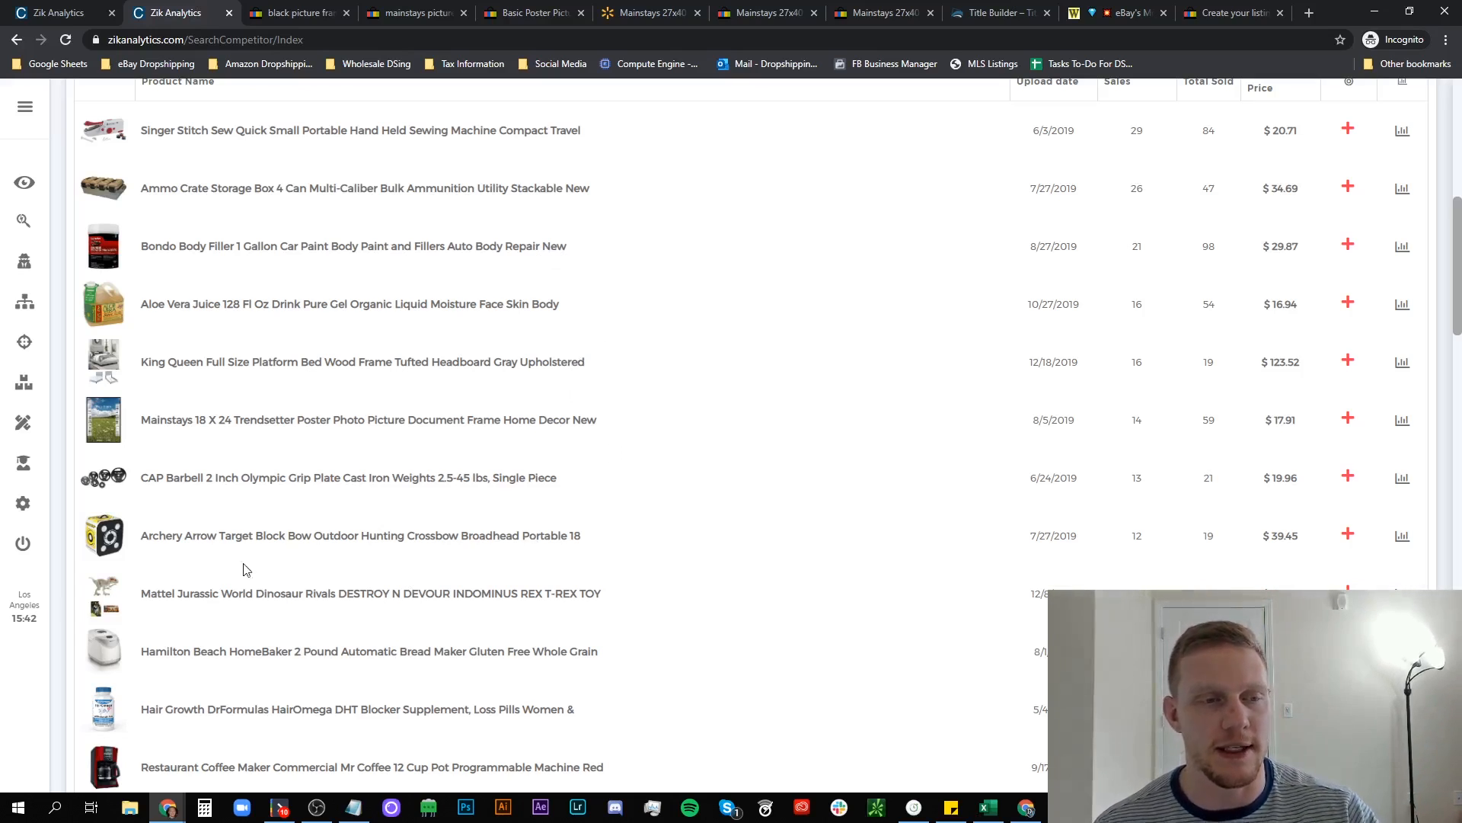
scroll(237, 457, down, 2)
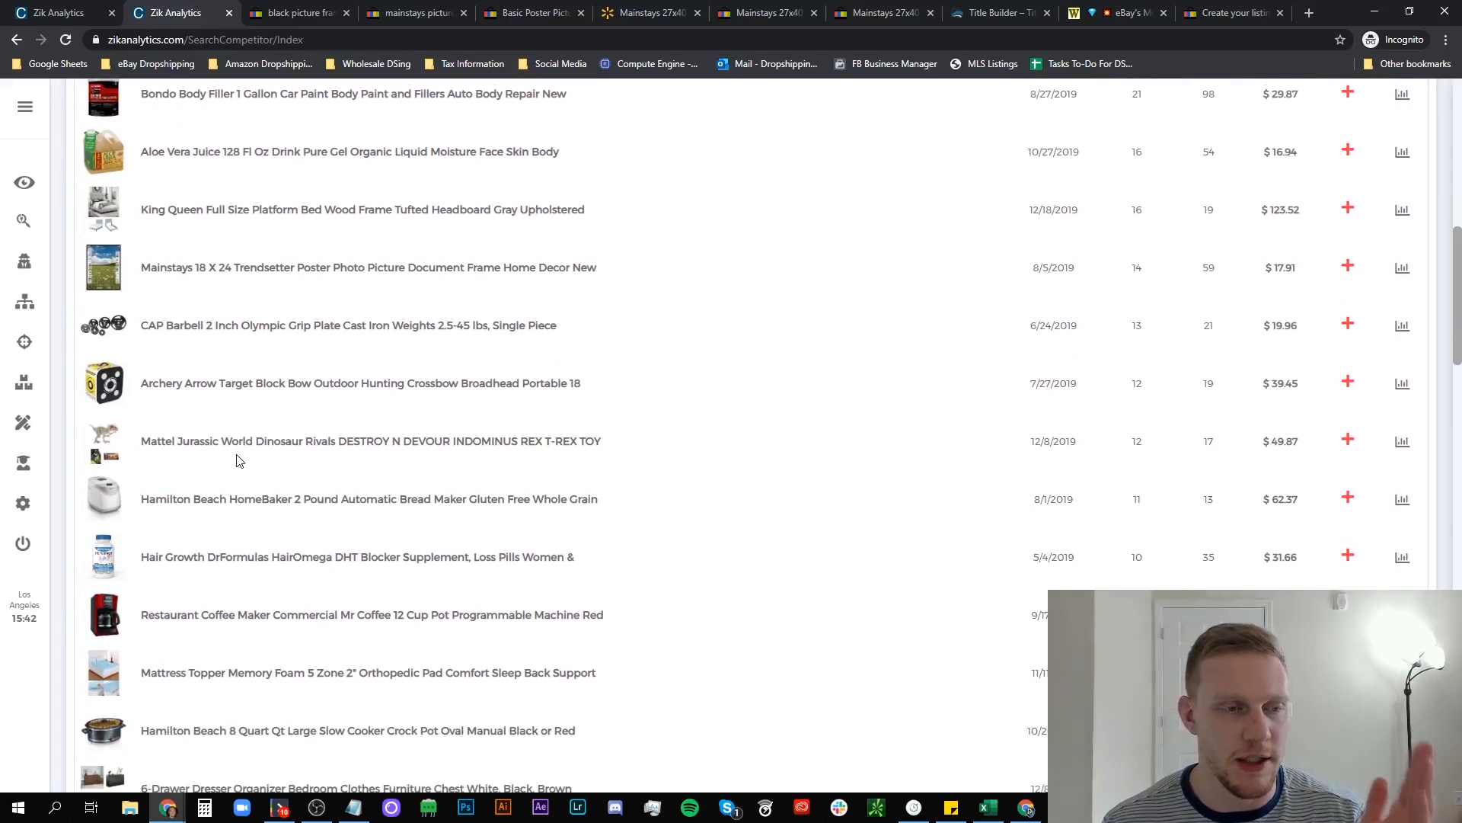
scroll(236, 461, down, 2)
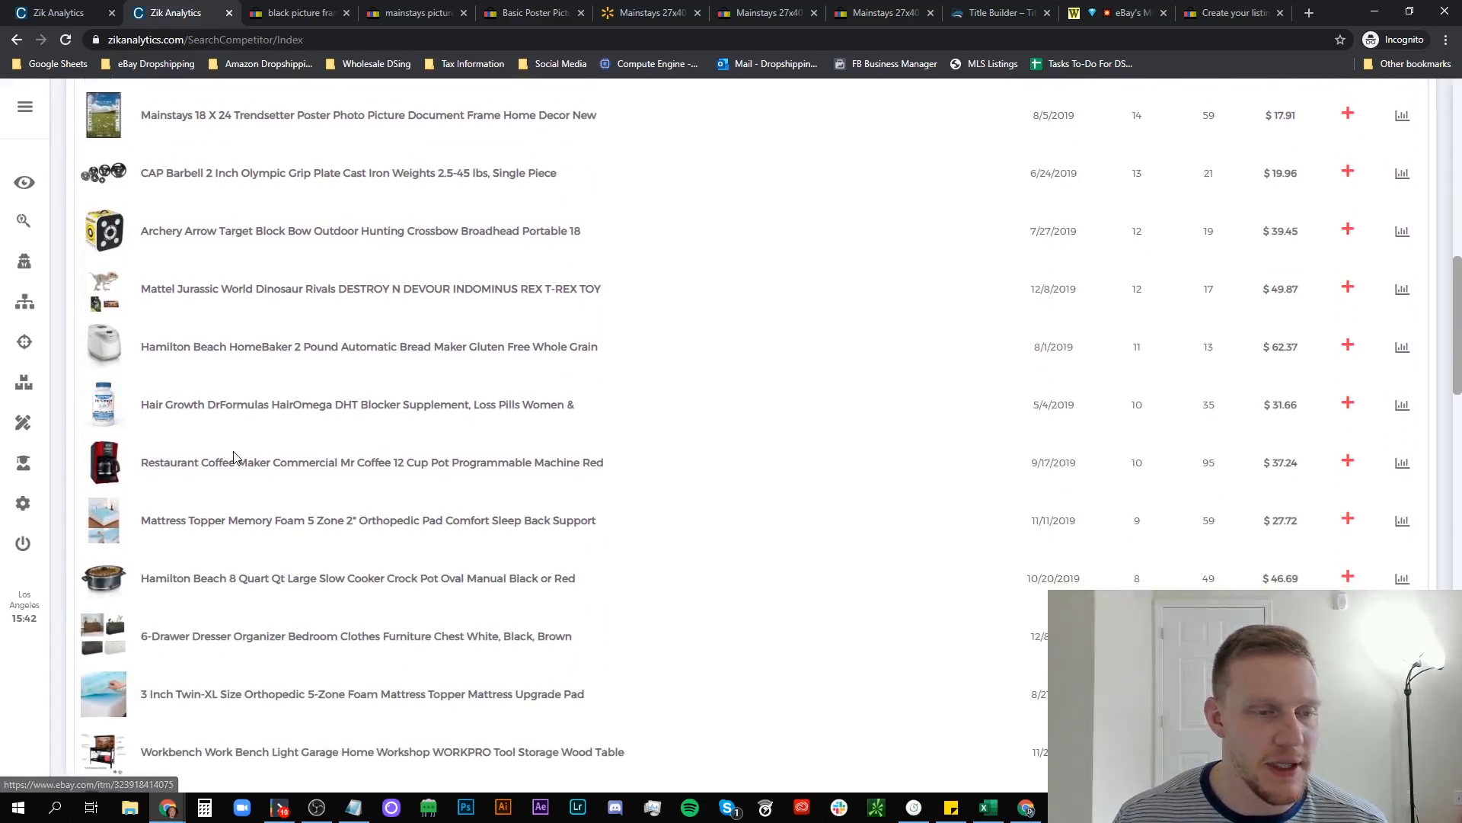
scroll(233, 461, down, 1)
scroll(229, 455, down, 2)
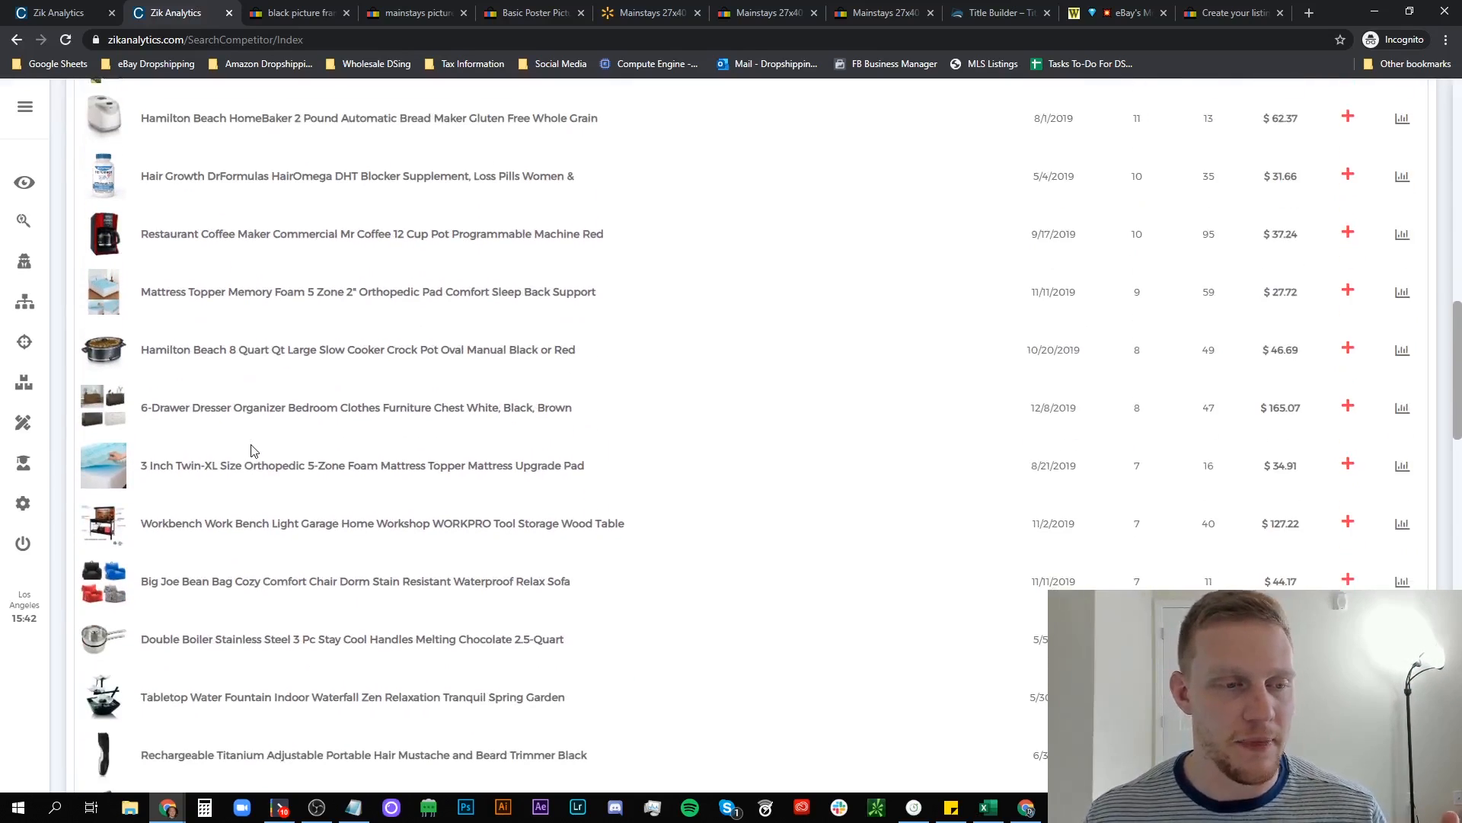
scroll(257, 448, down, 3)
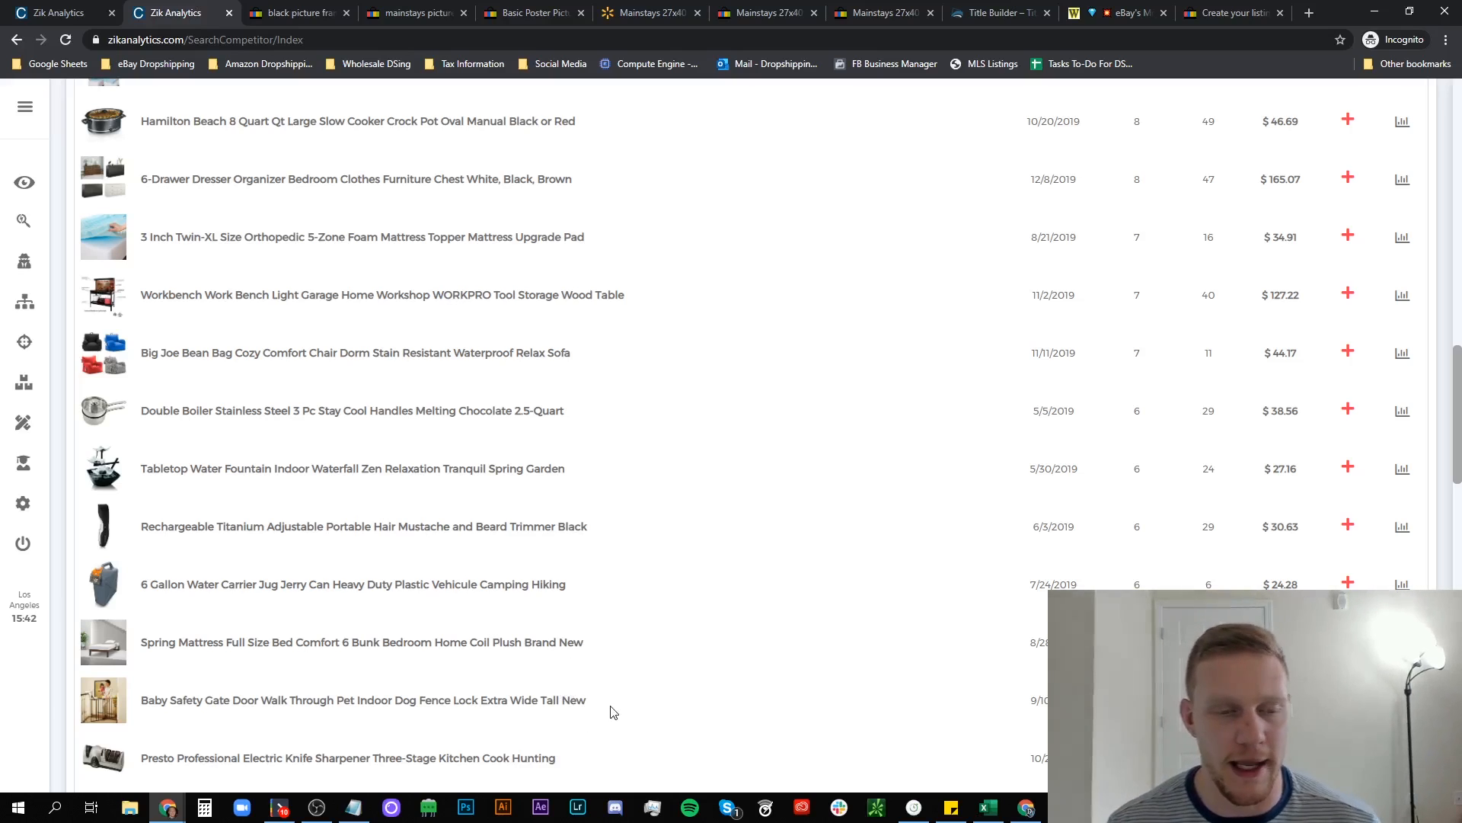
scroll(618, 651, up, 7)
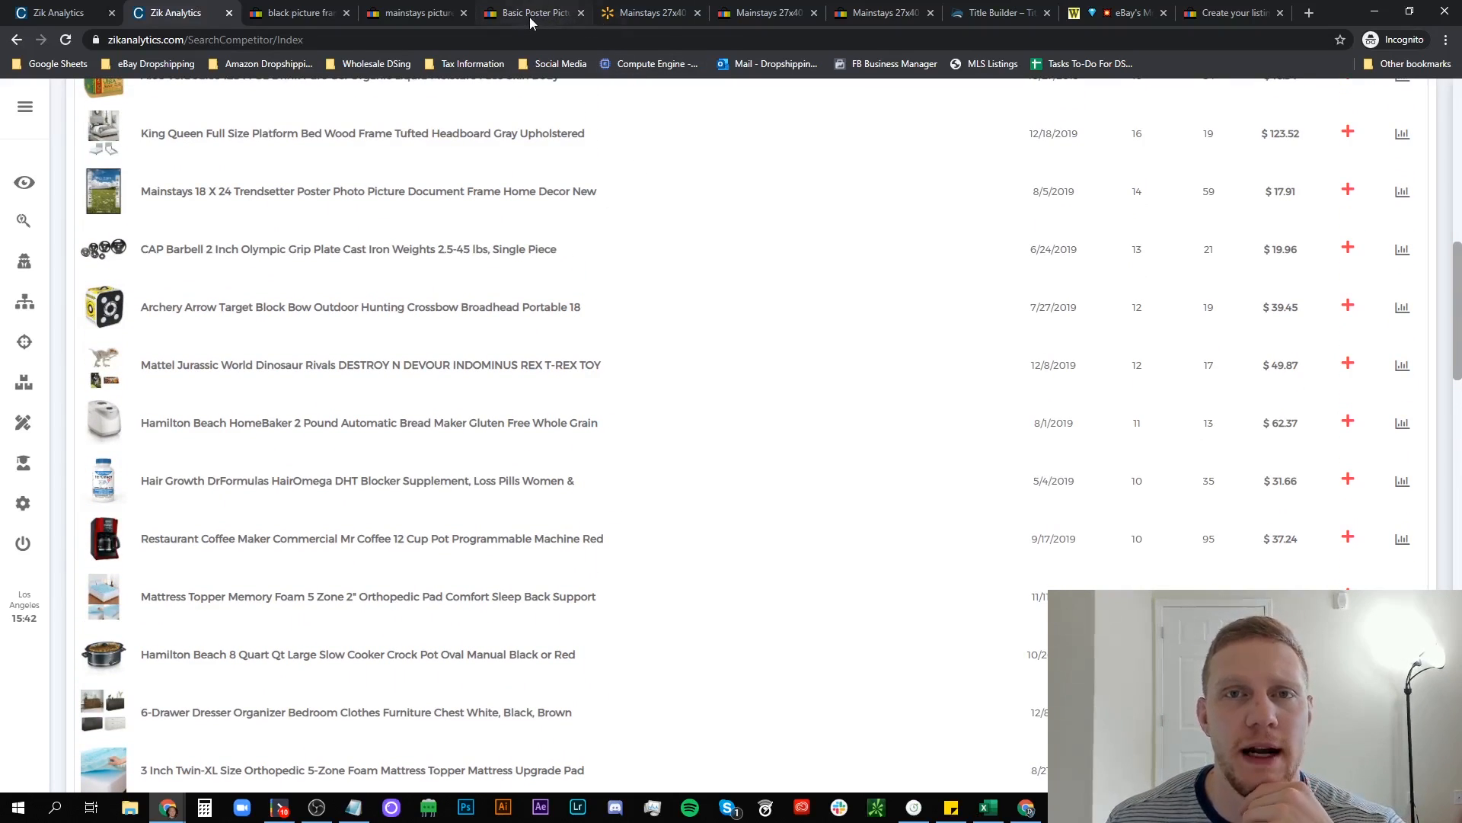
Compare the titles of the two eBay listings for the Mainstays 27x40 poster frame and dismiss the price-drop notice.
click(766, 13)
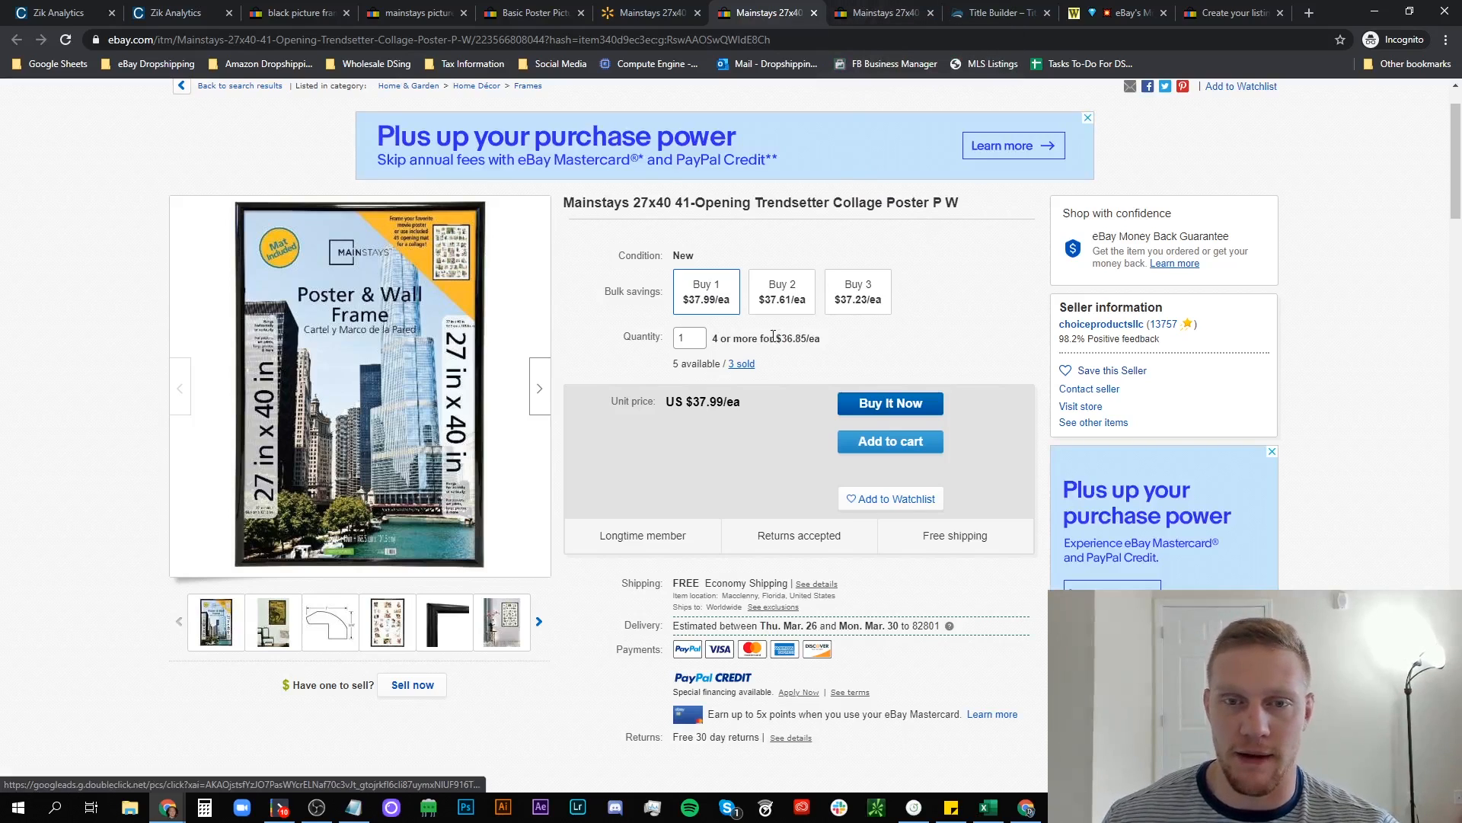
click(873, 15)
click(909, 225)
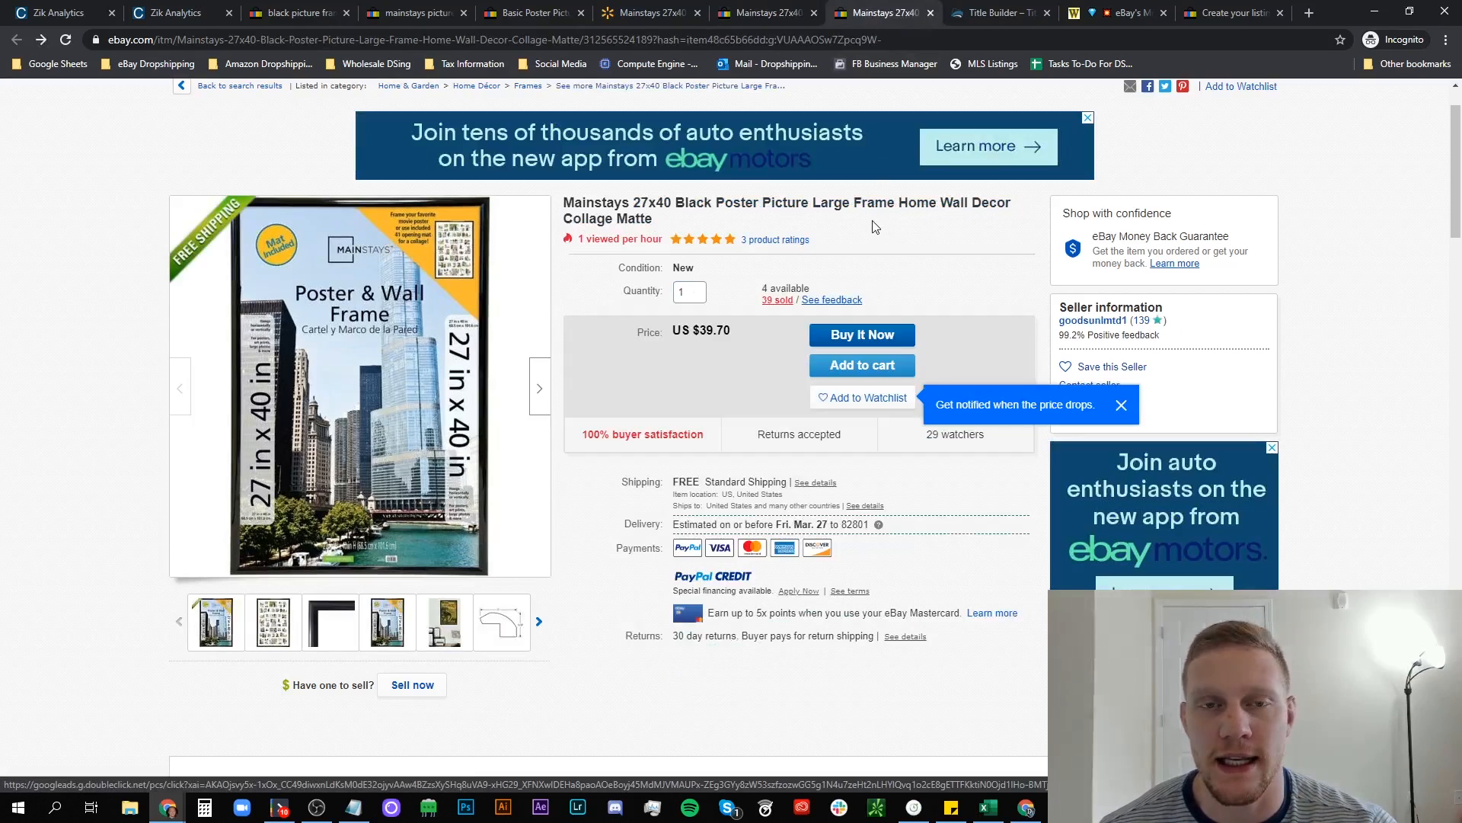
click(1122, 406)
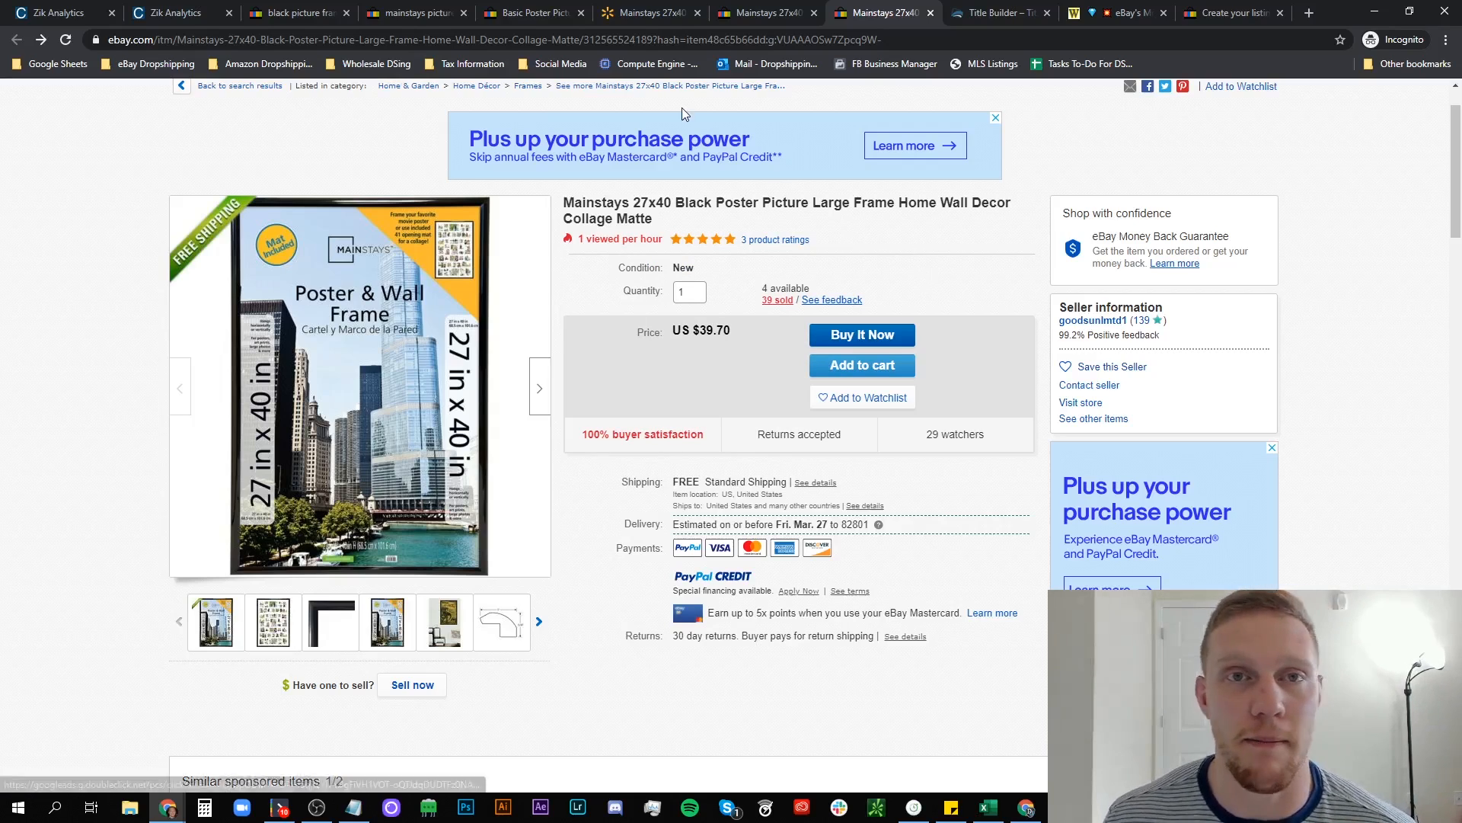
Compare the Walmart product title with the title of the eBay listing for the 41-Opening Trendsetter Collage Poster.
click(650, 13)
scroll(684, 207, up, 20)
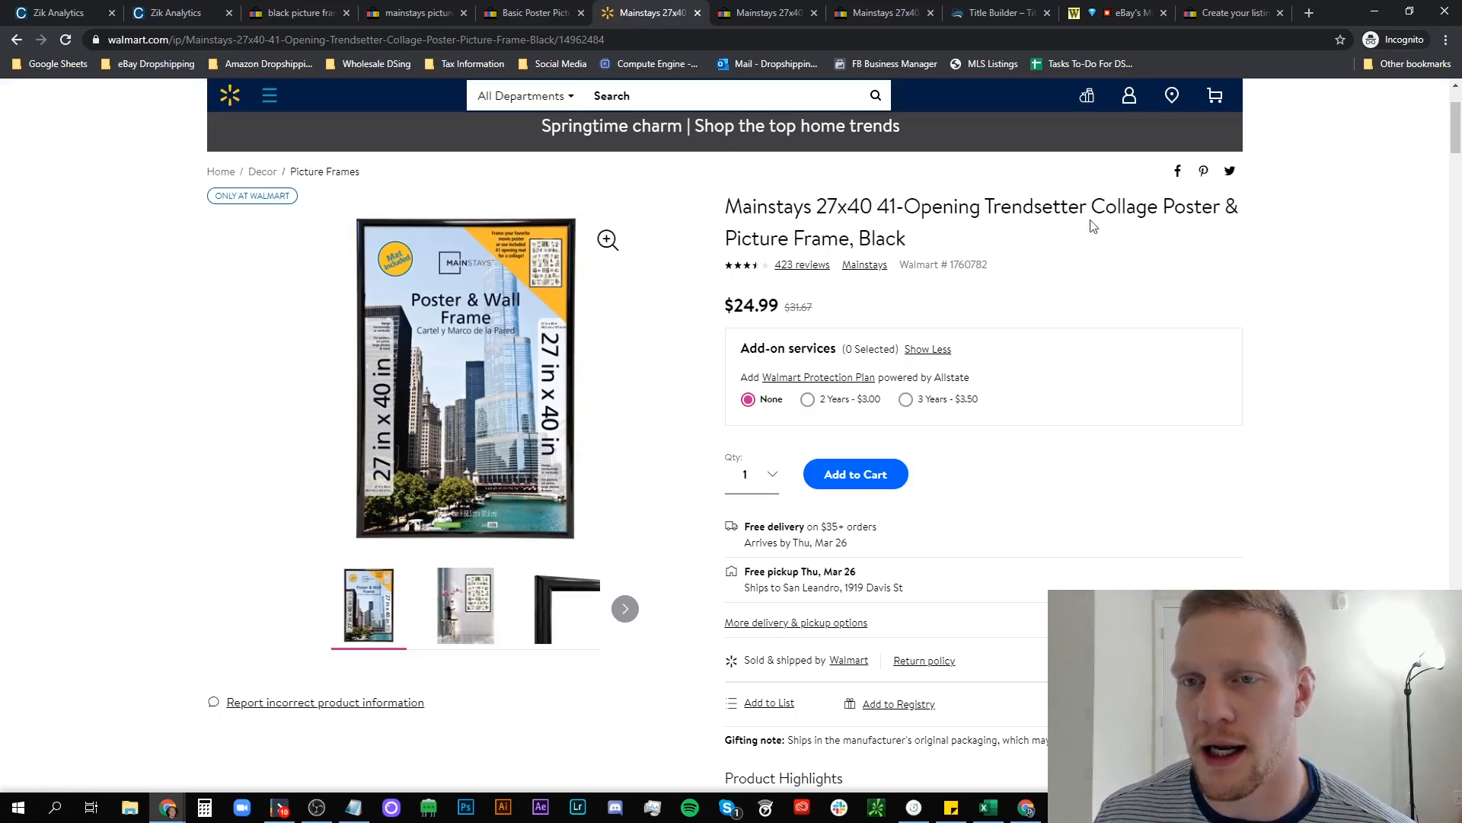
click(772, 15)
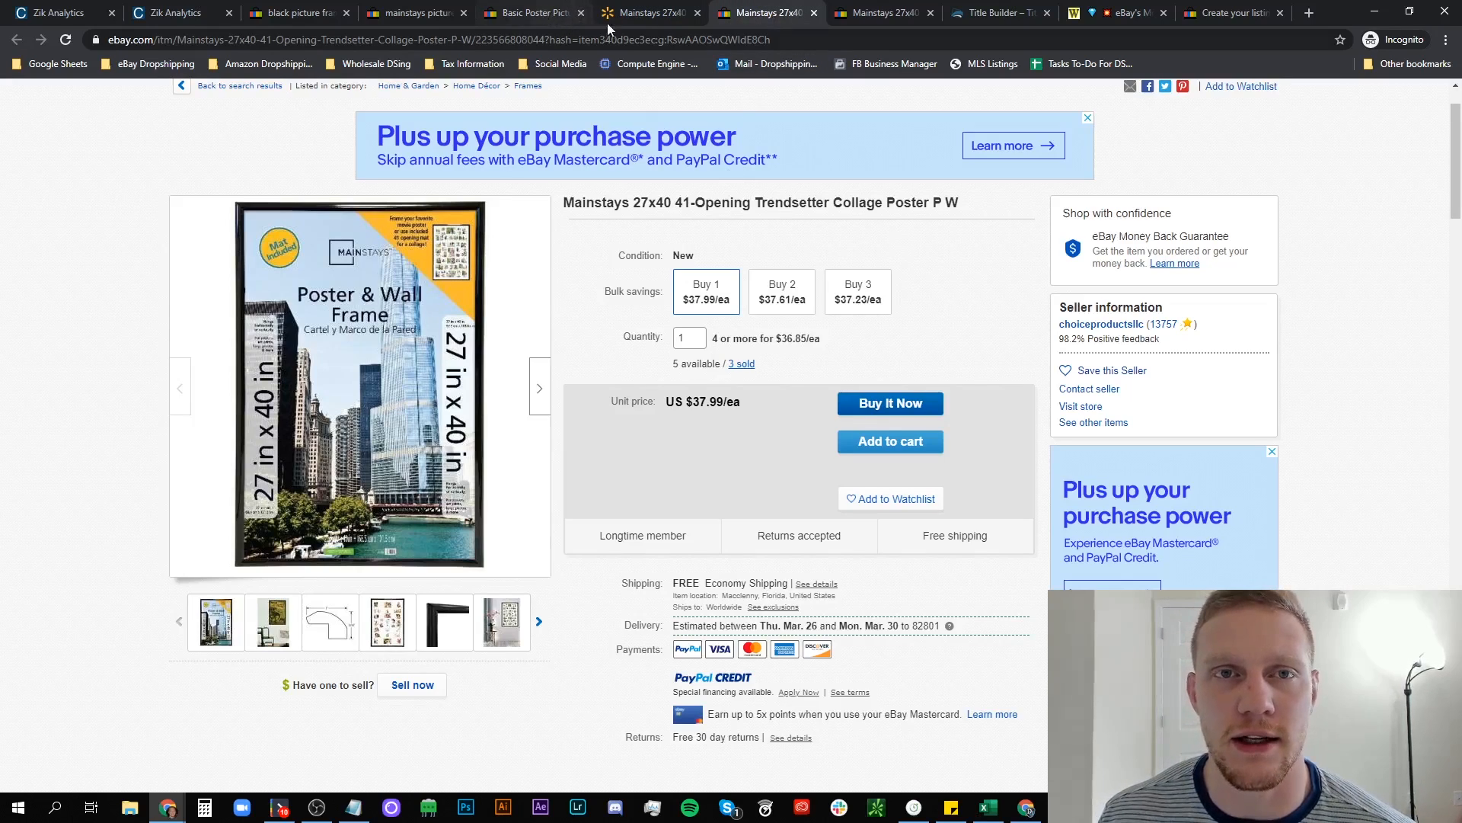
click(626, 15)
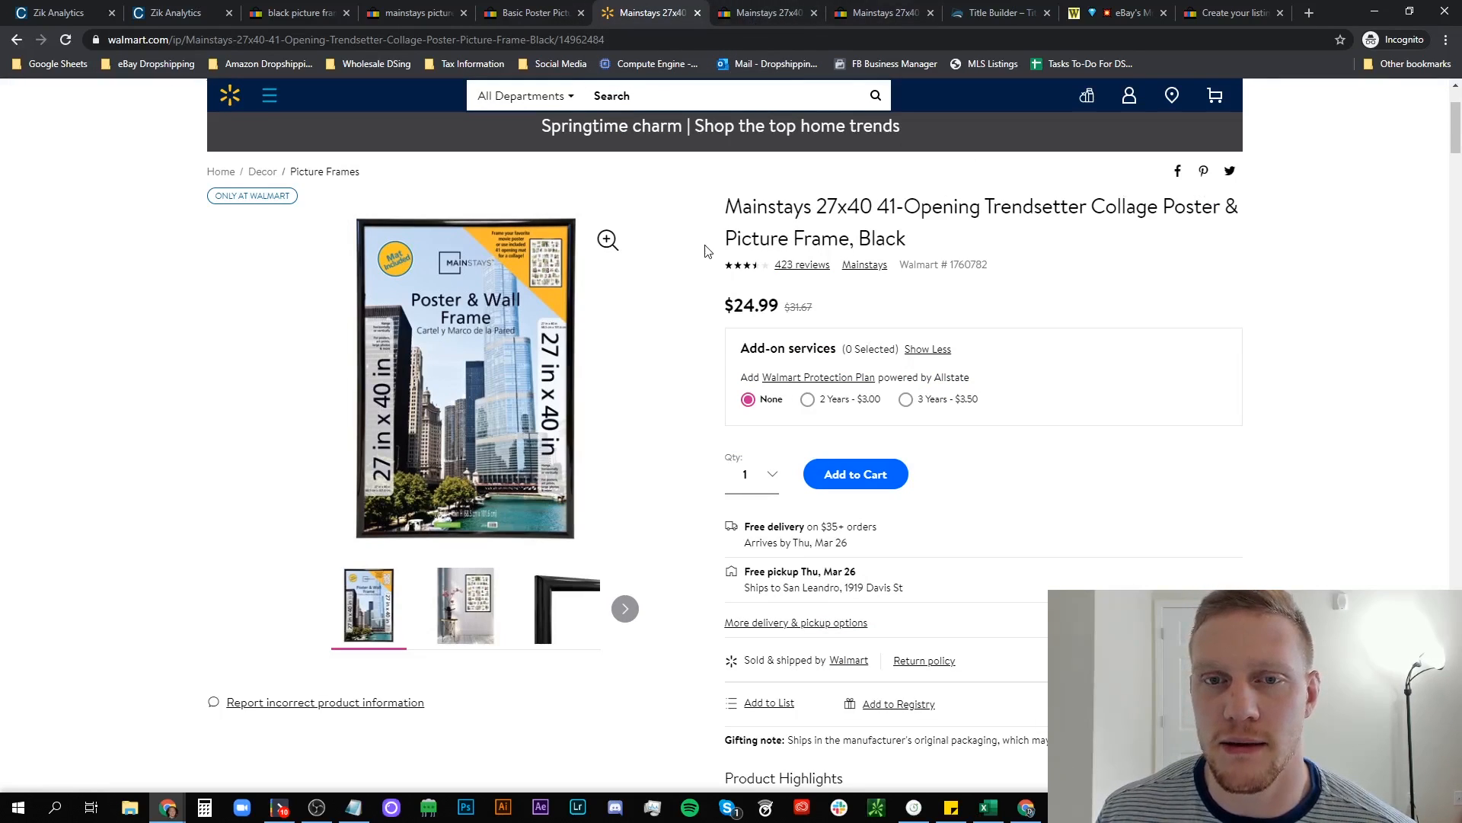
click(769, 15)
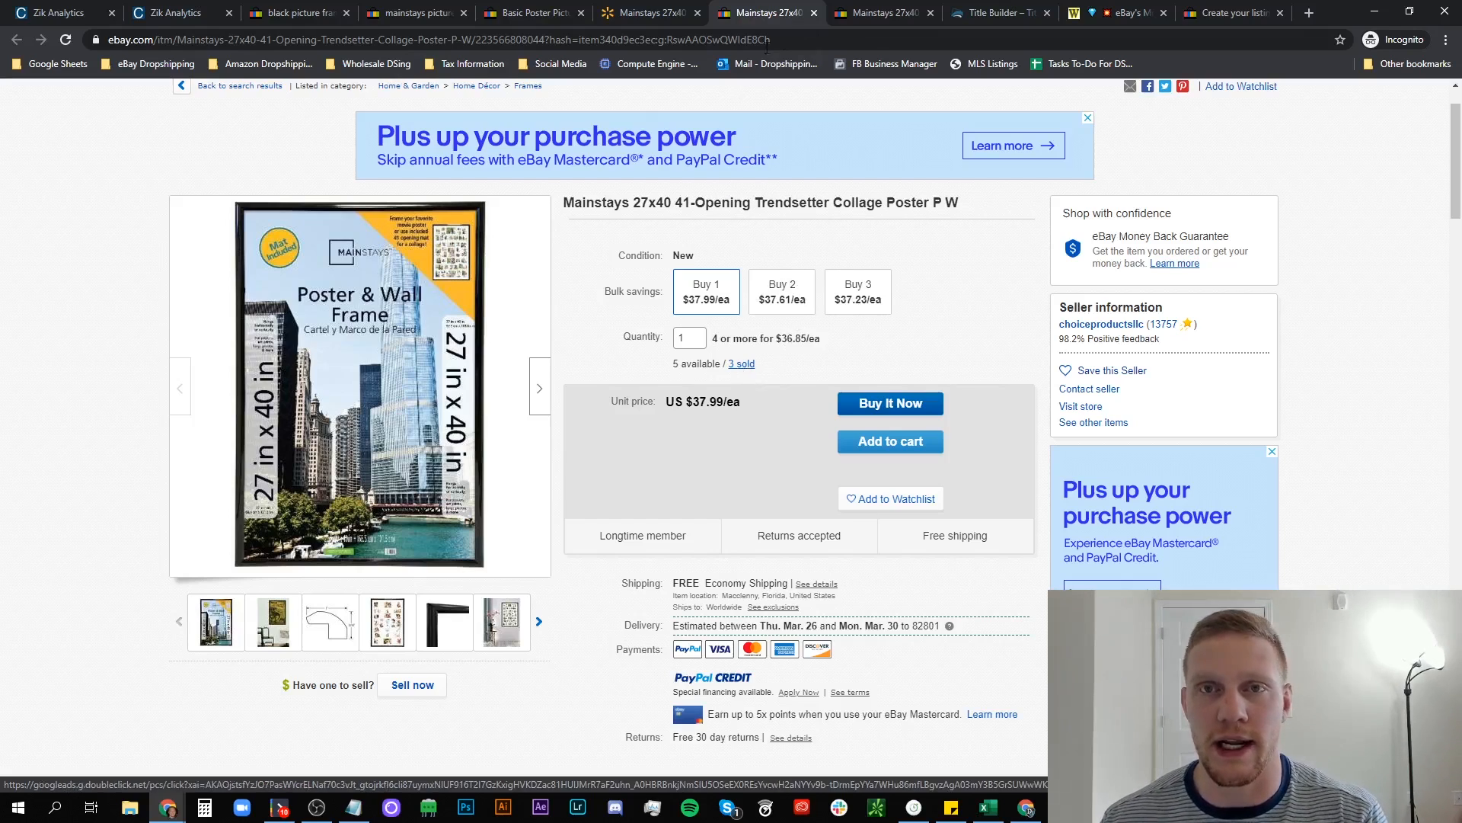
Compare the 41-Opening Trendsetter listing with the keyword-rich Black Poster Picture Large Frame listing, checking title and sales.
click(873, 15)
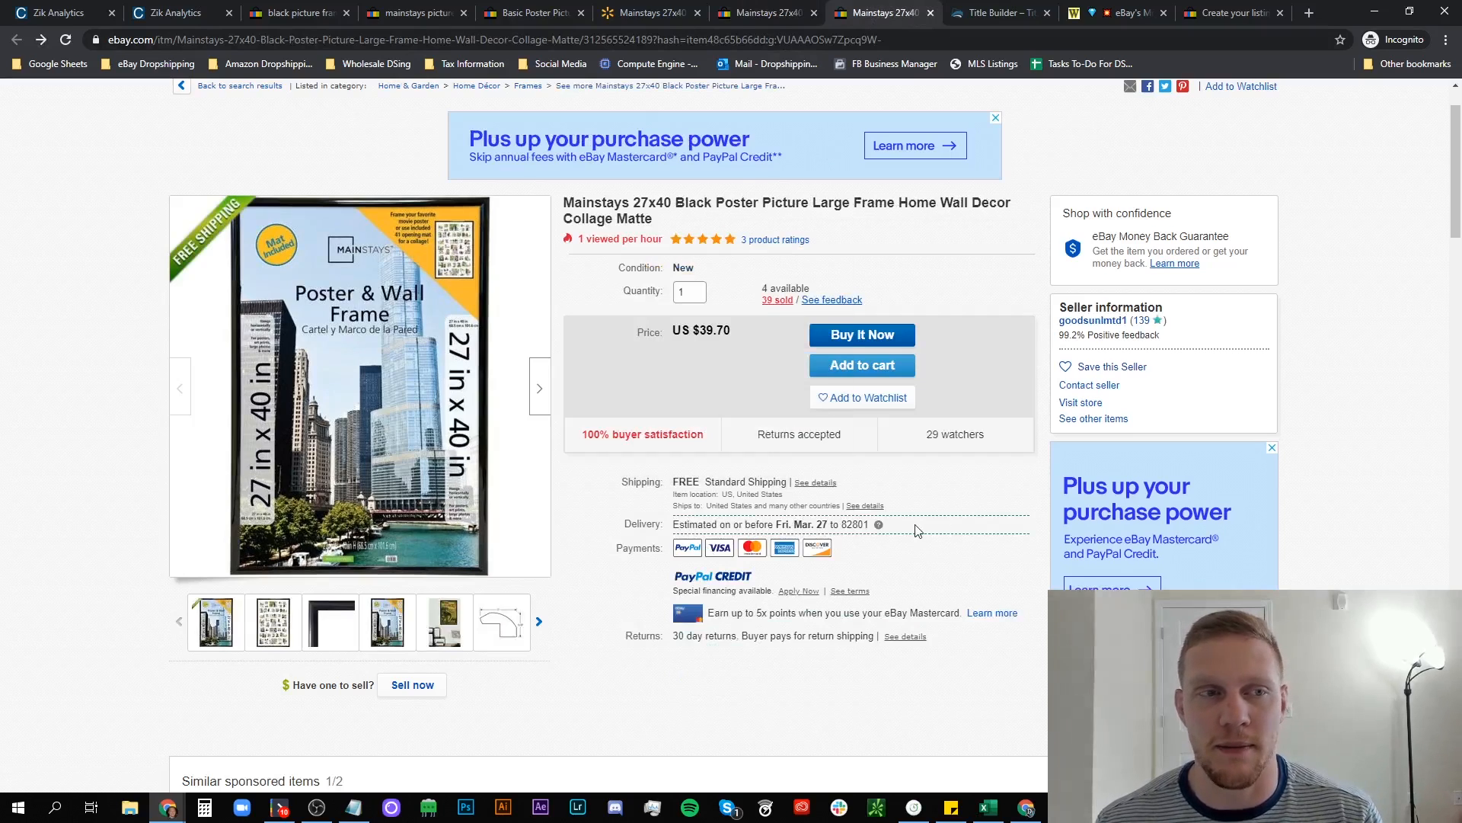
click(758, 13)
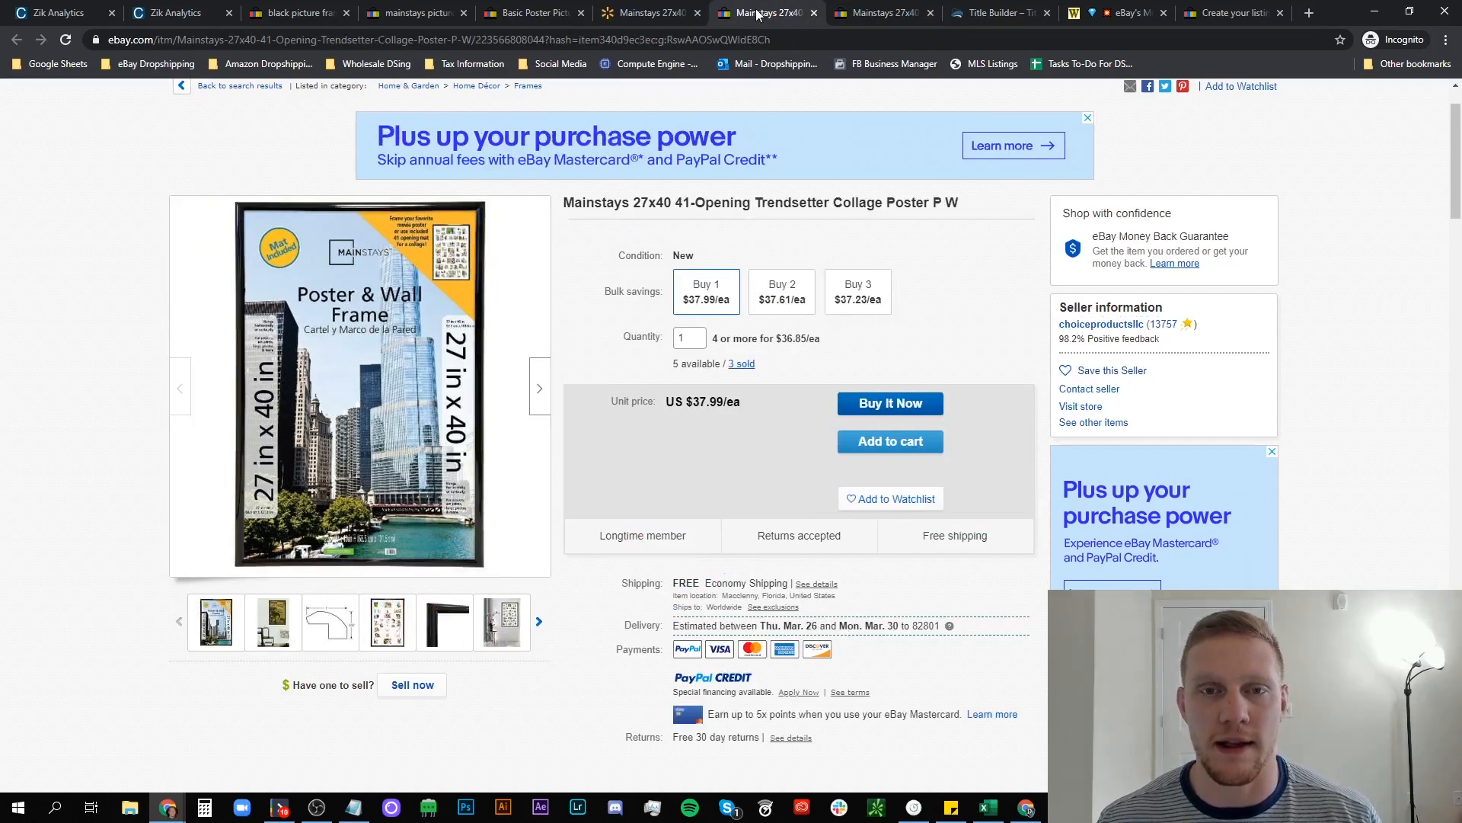
click(844, 15)
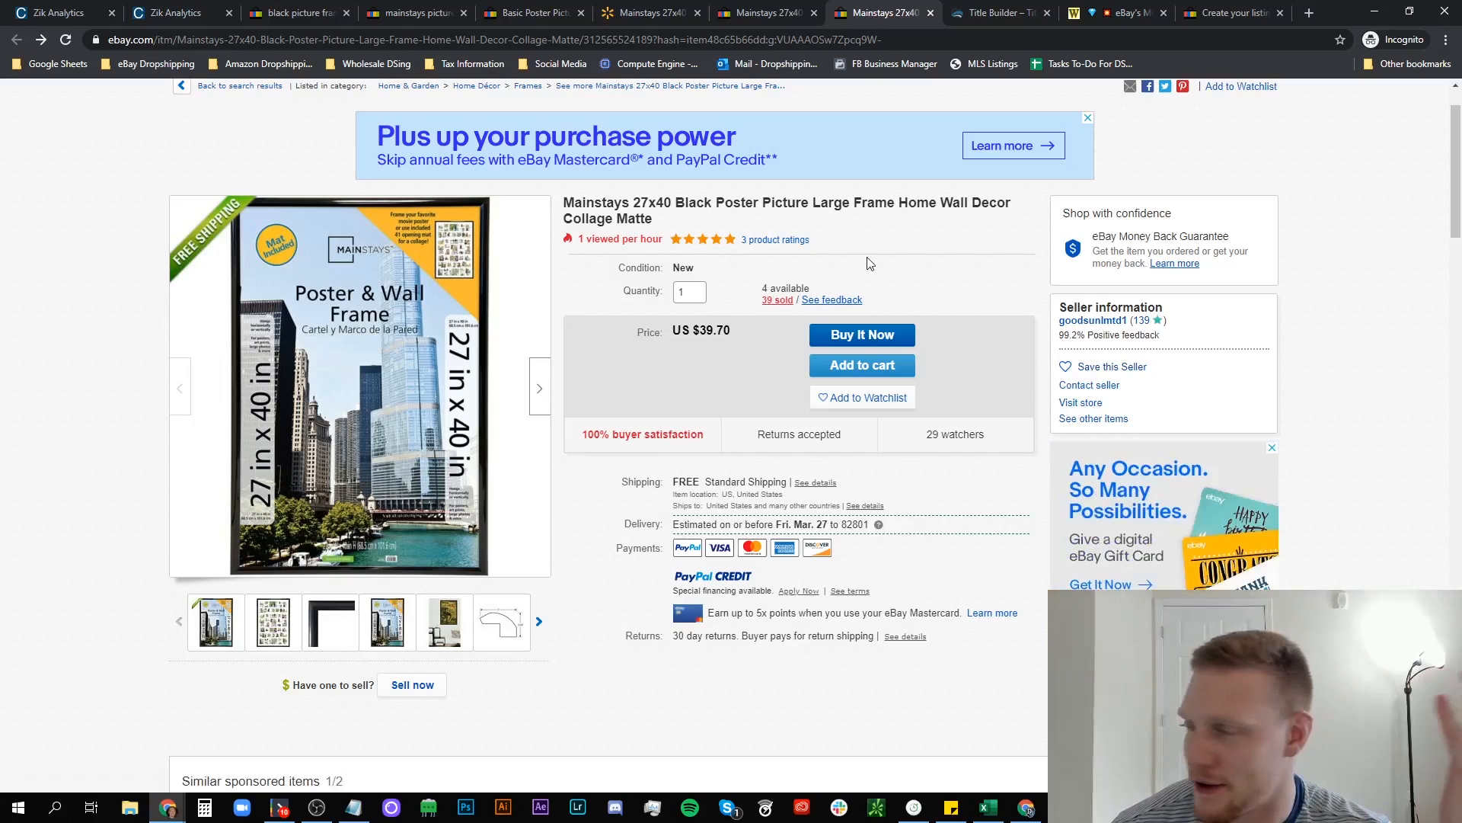
mouse_move(775, 239)
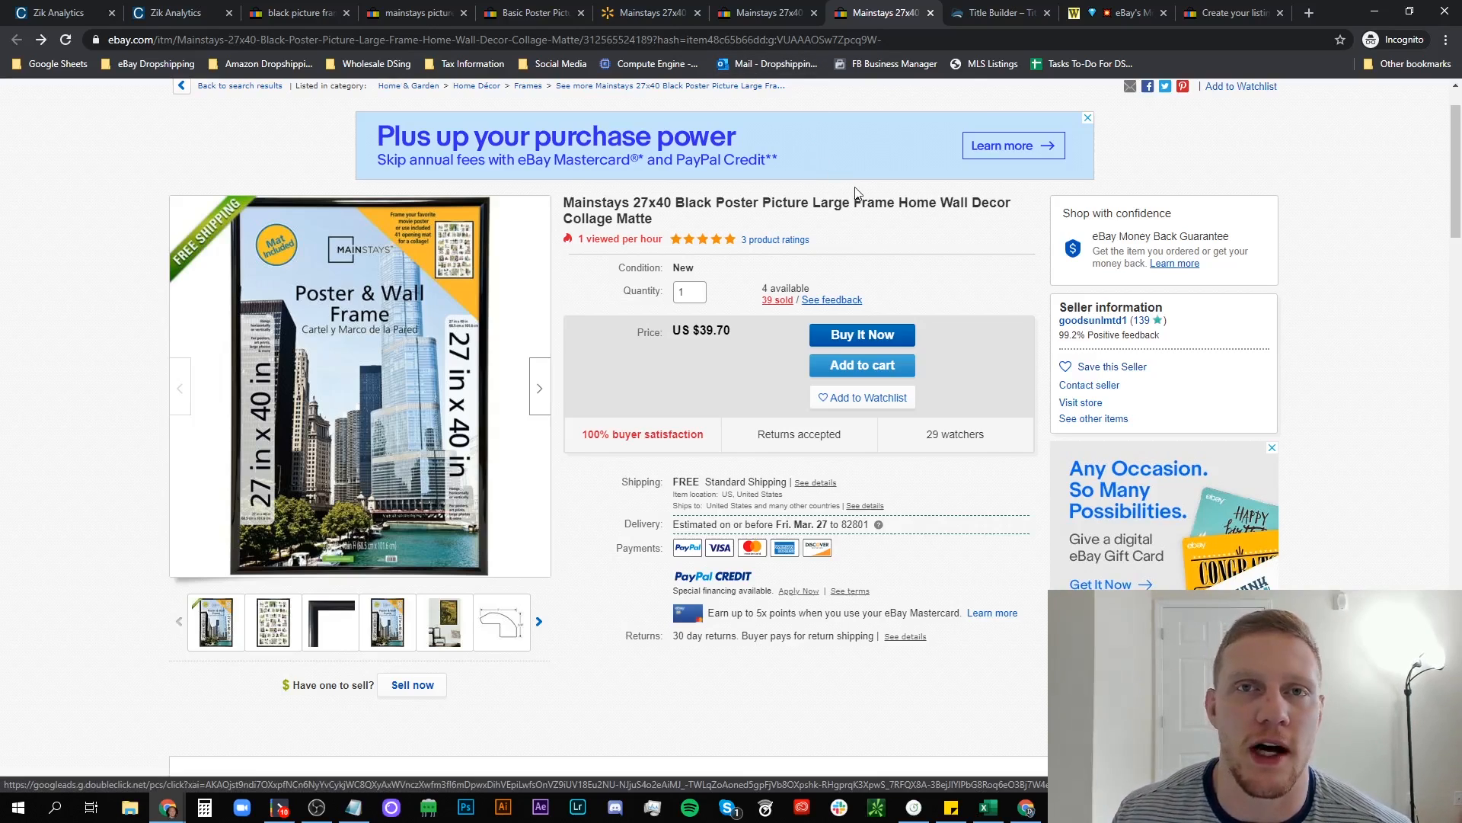
Highlight the parts of the Walmart product title in turn, including "27x40", "41-Opening", the ampersand and "Black".
click(644, 15)
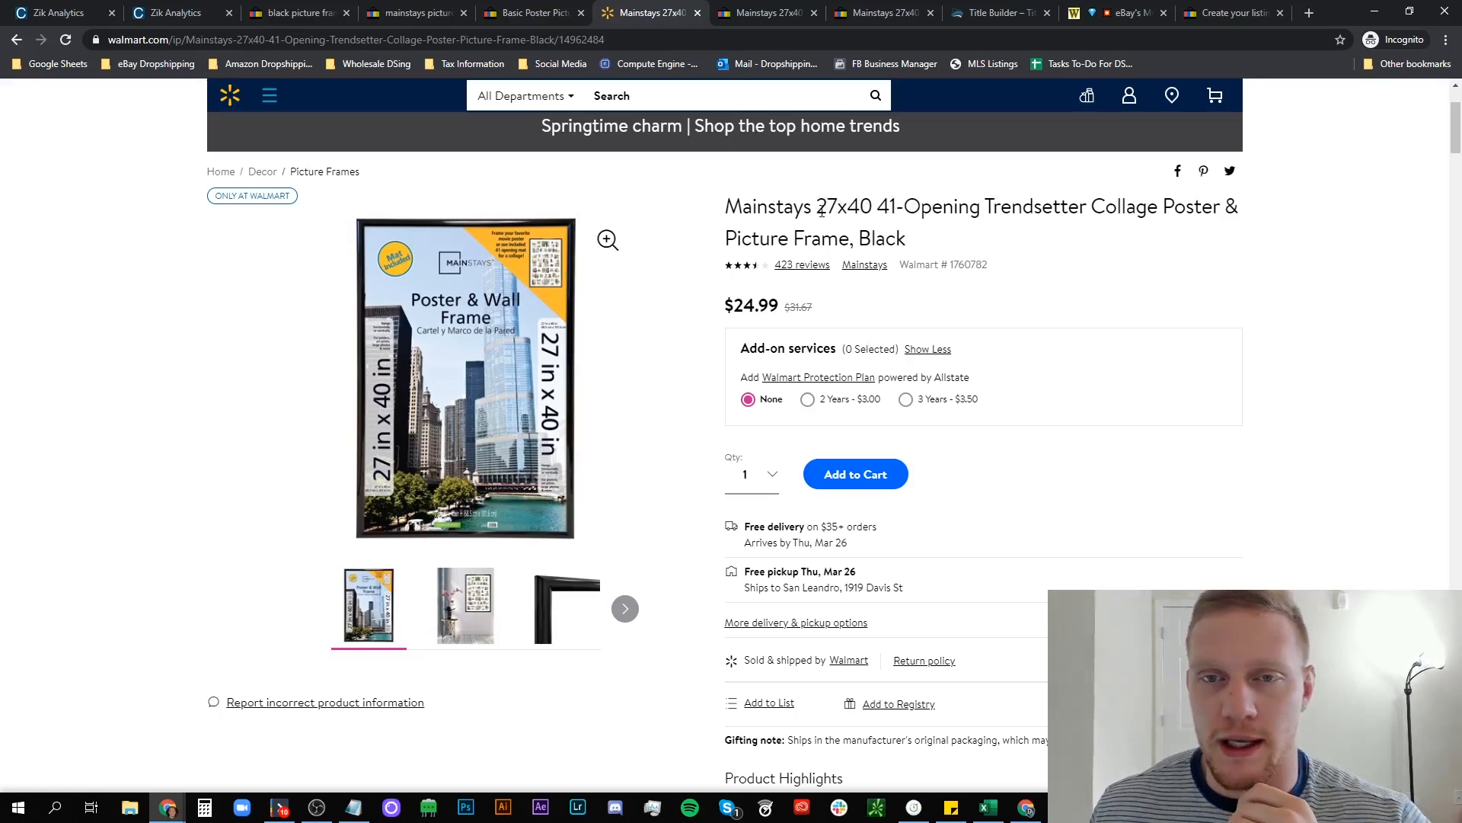
drag(817, 211, 871, 211)
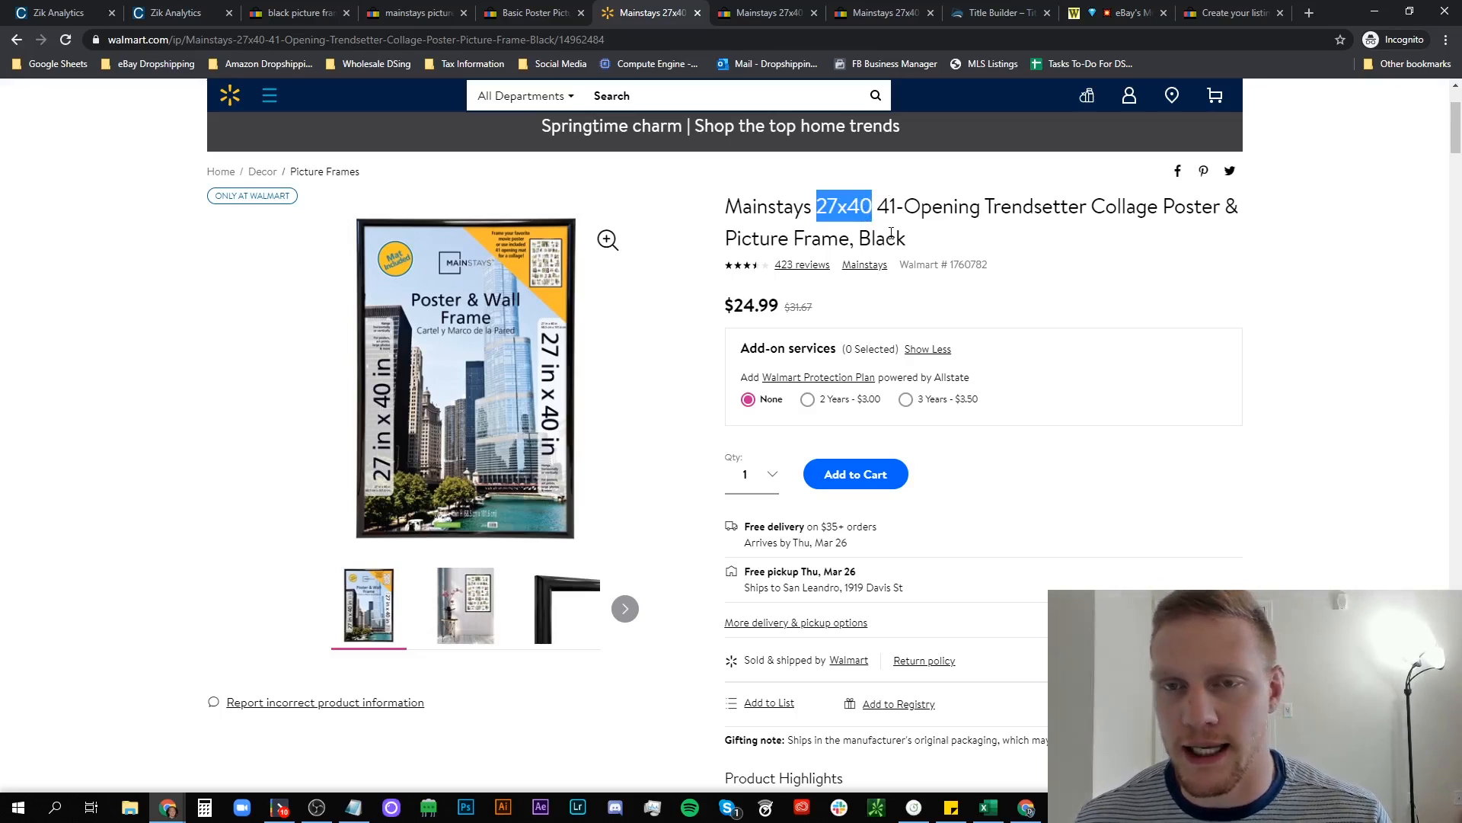
drag(878, 206, 979, 206)
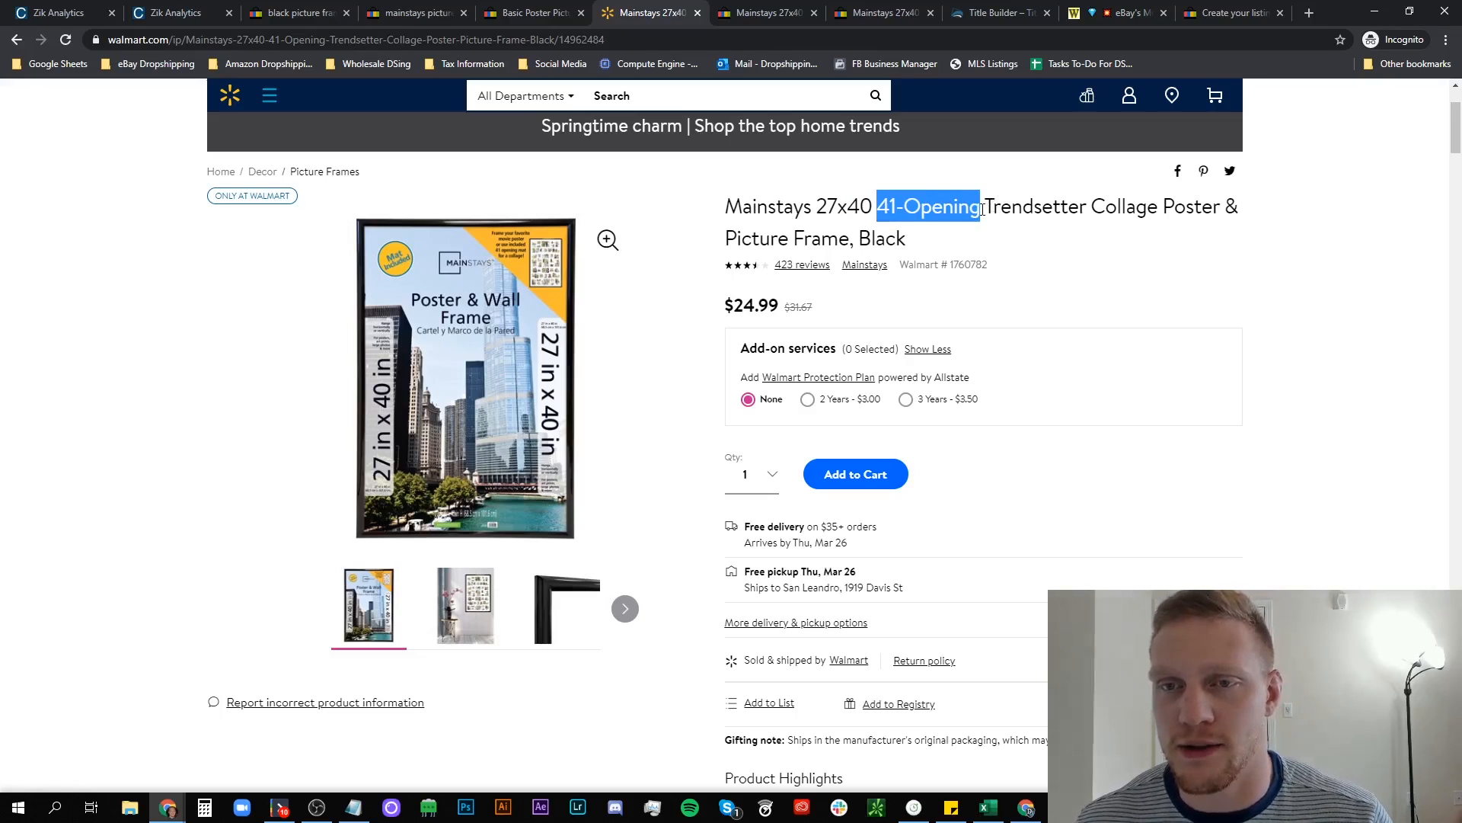
drag(993, 208, 905, 219)
click(1140, 252)
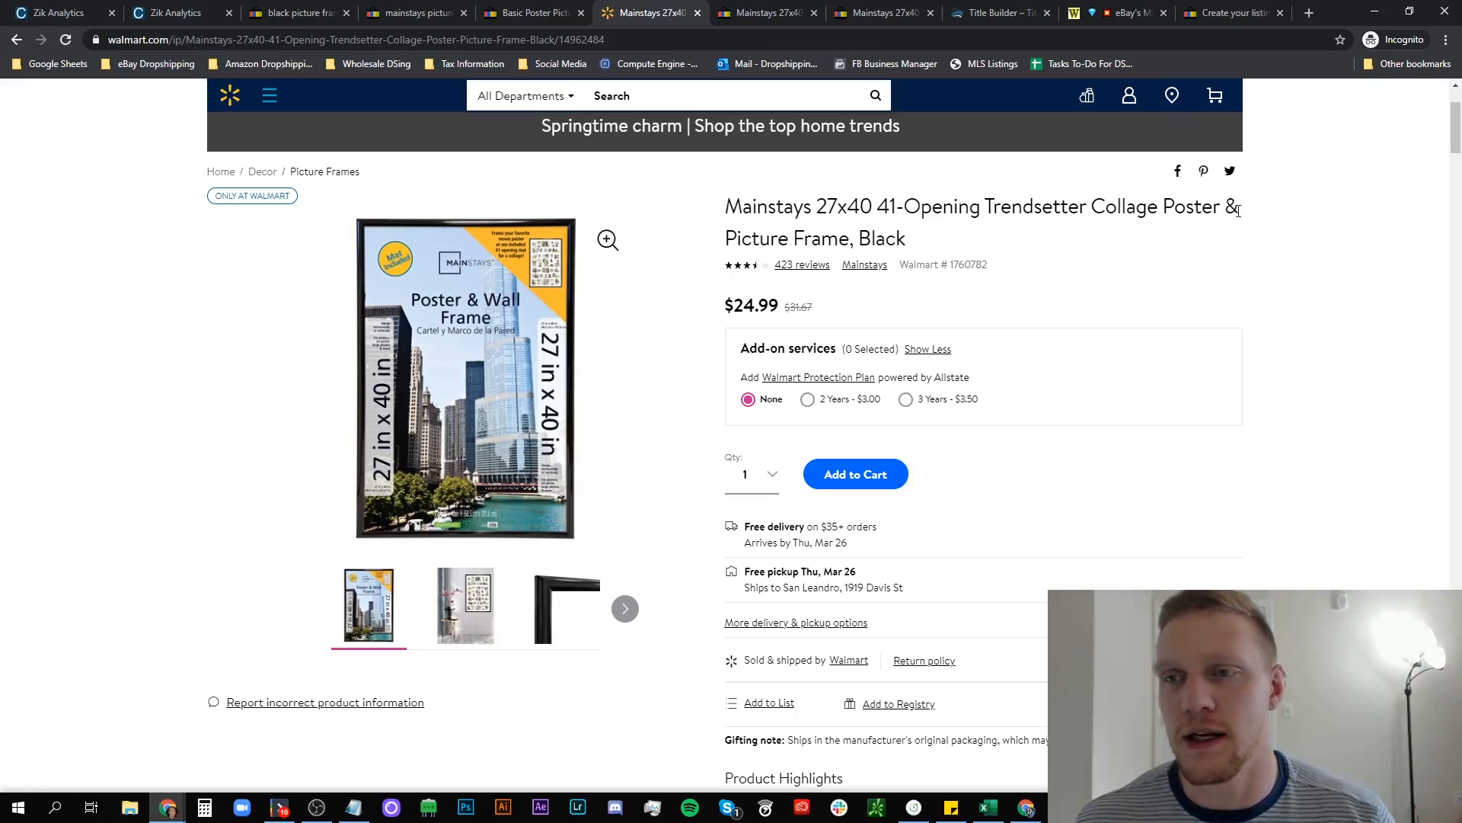
drag(1240, 207, 1234, 206)
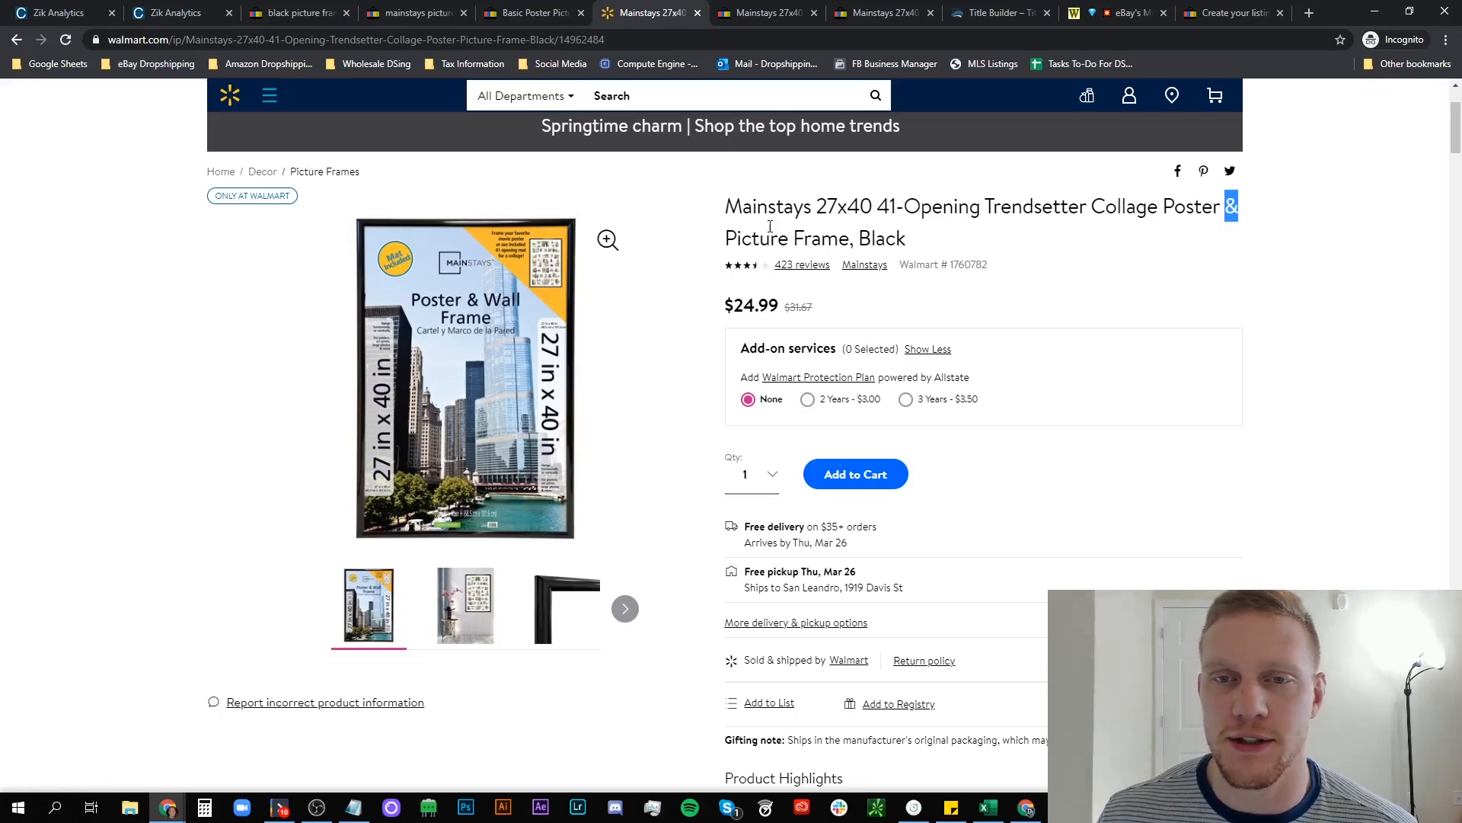
double_click(882, 239)
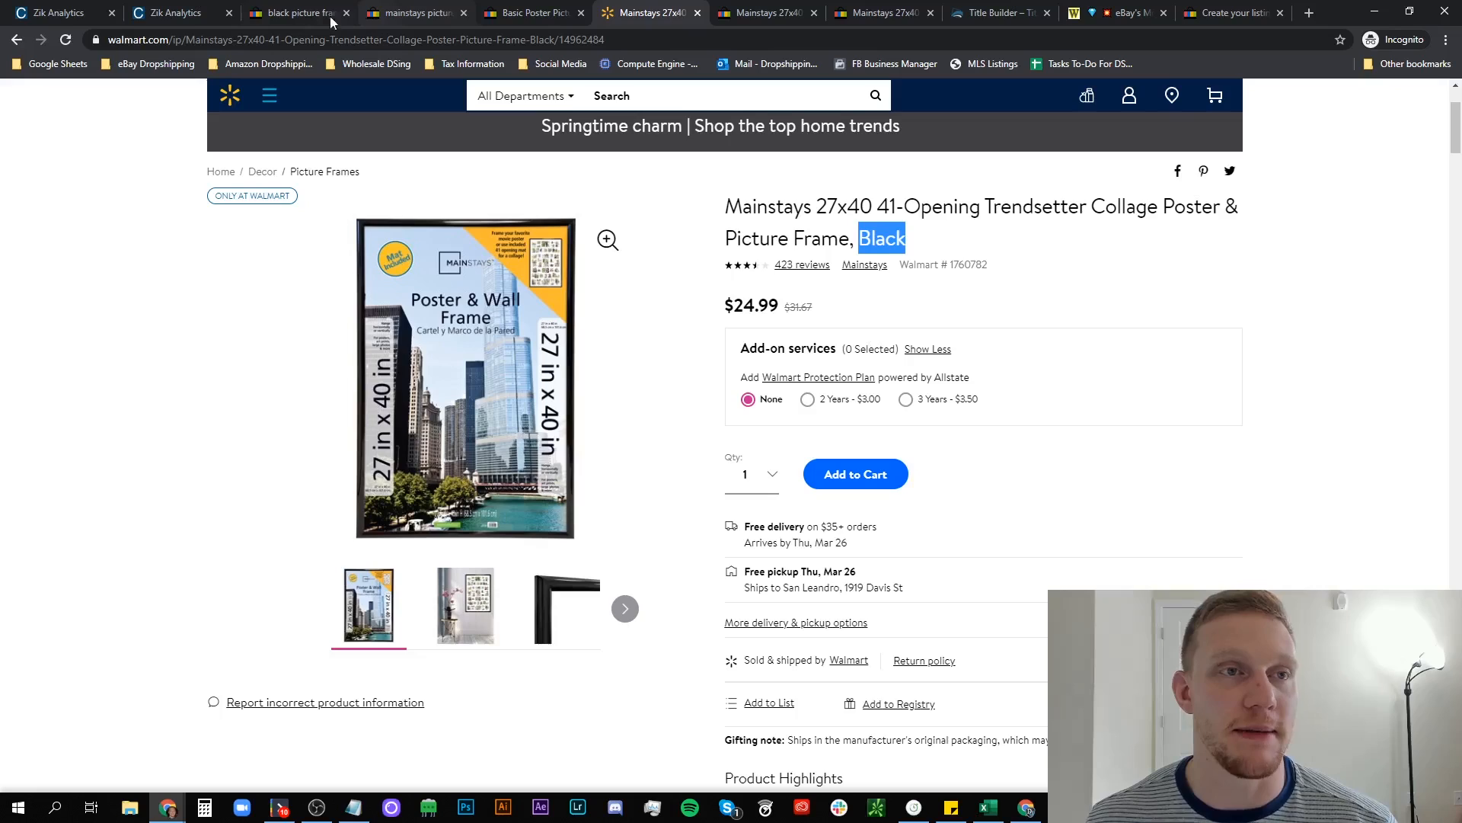
Remove "black" from the eBay search phrase and search the Frames category for "picture frame".
click(305, 14)
scroll(494, 213, up, 2)
scroll(494, 214, up, 14)
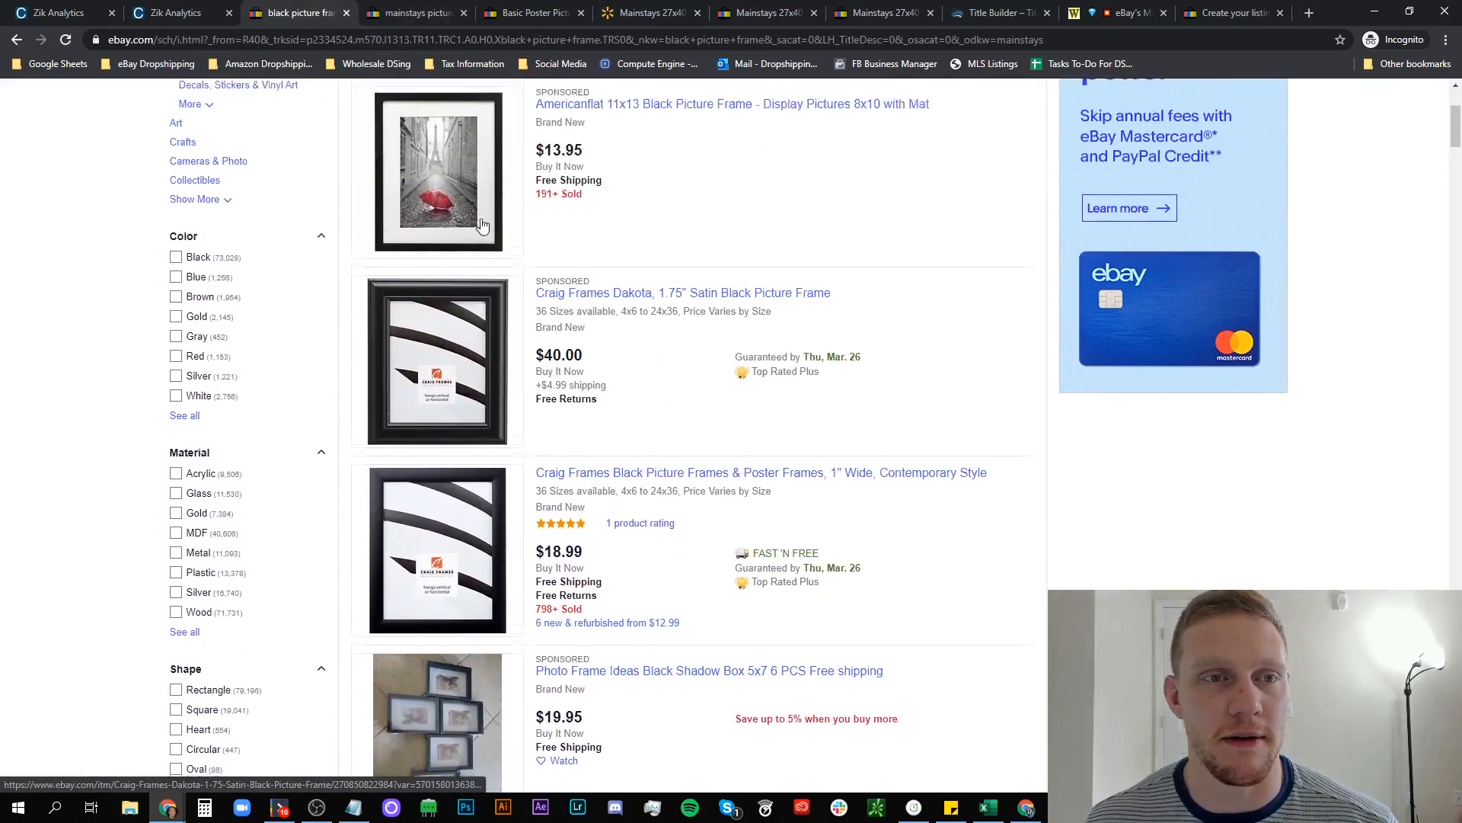
click(388, 130)
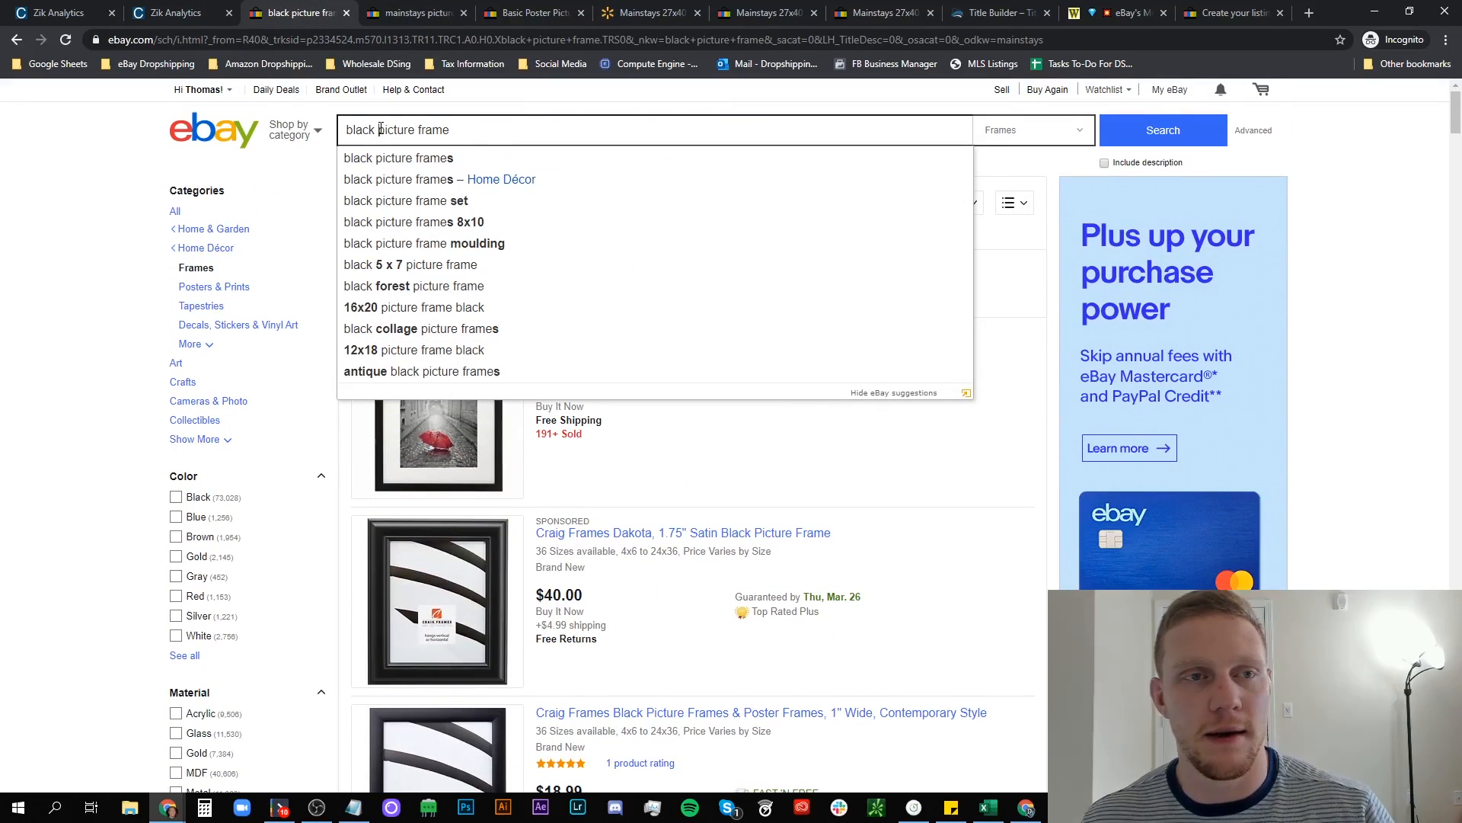
key(BackSpace)
key(BackSpace)
key(BackSpace)
key(BackSpace)
key(BackSpace)
key(BackSpace)
key(Return)
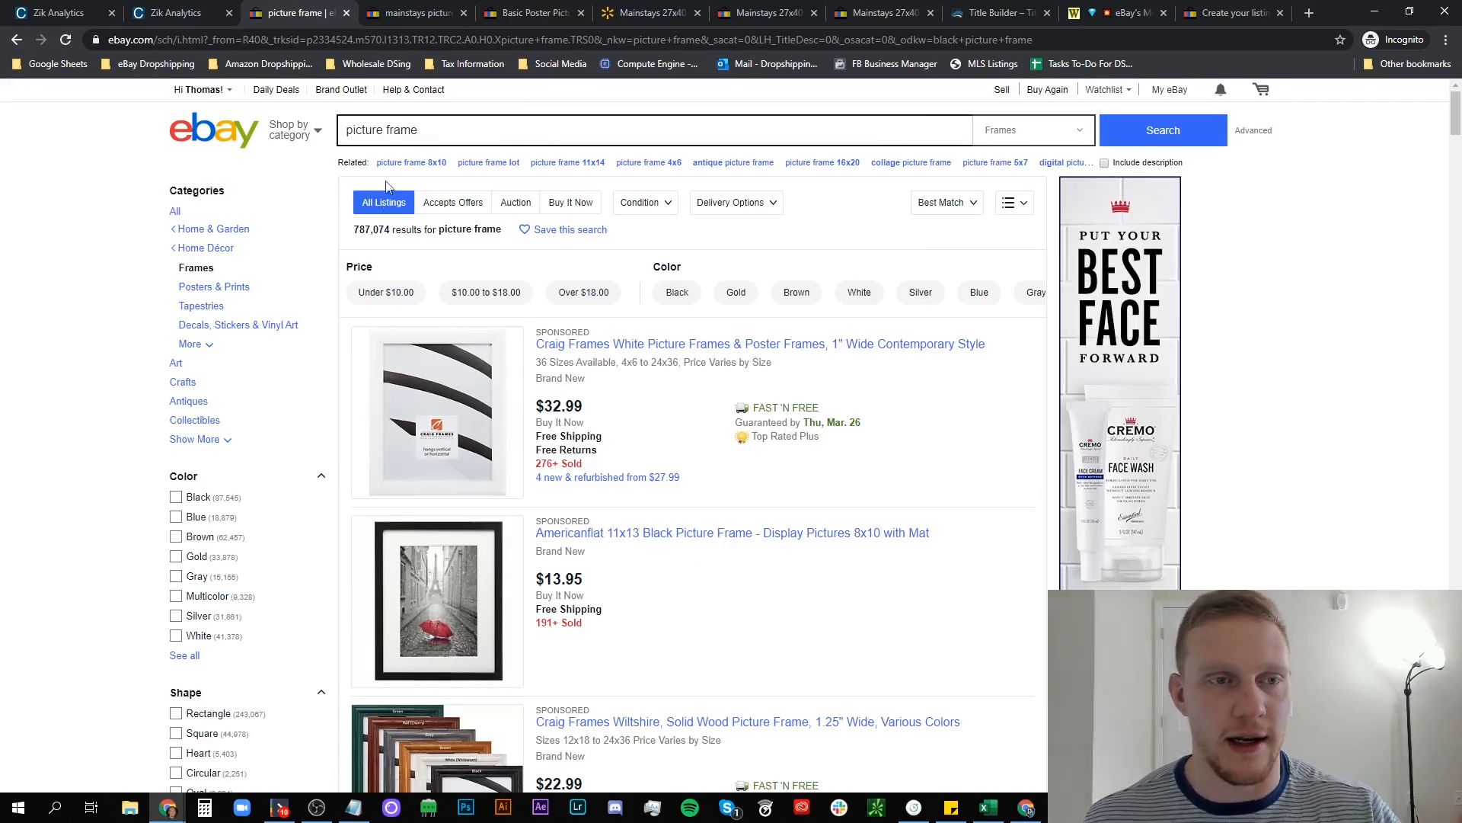
Check the number of "picture frame" results and look through the listing titles.
double_click(358, 230)
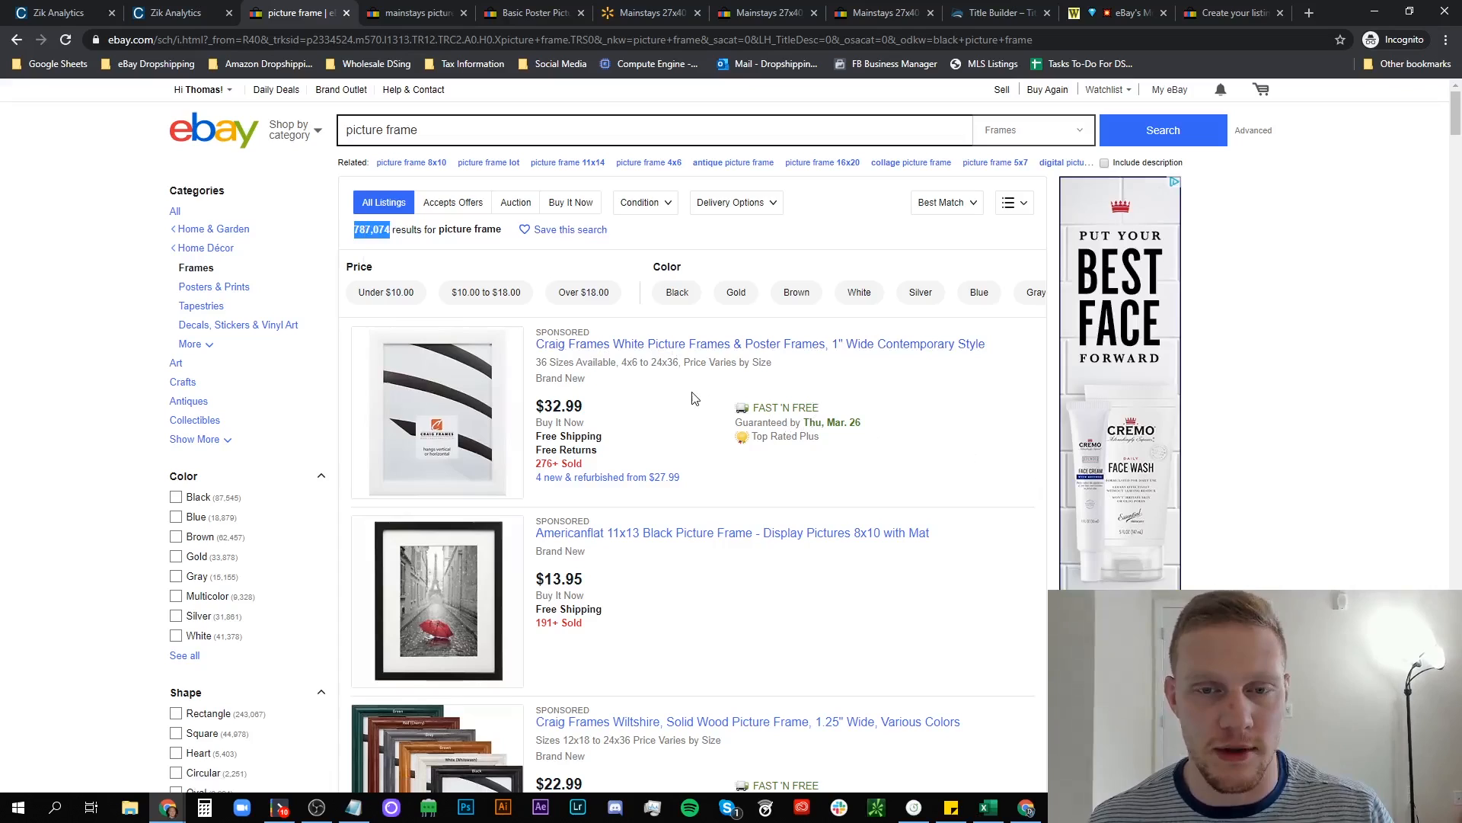
scroll(692, 397, down, 3)
scroll(692, 398, down, 15)
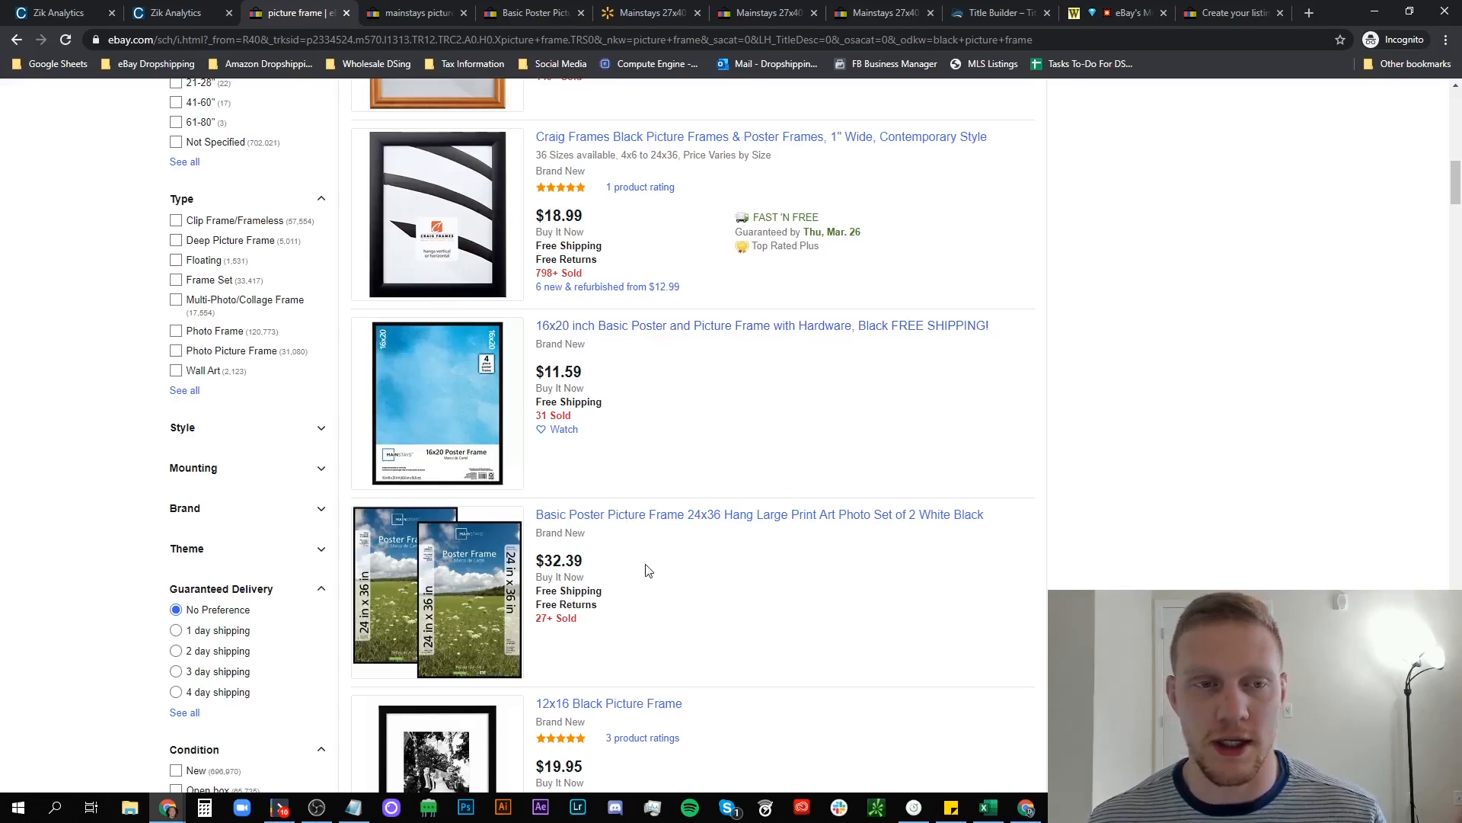
scroll(588, 394, up, 3)
scroll(588, 394, up, 12)
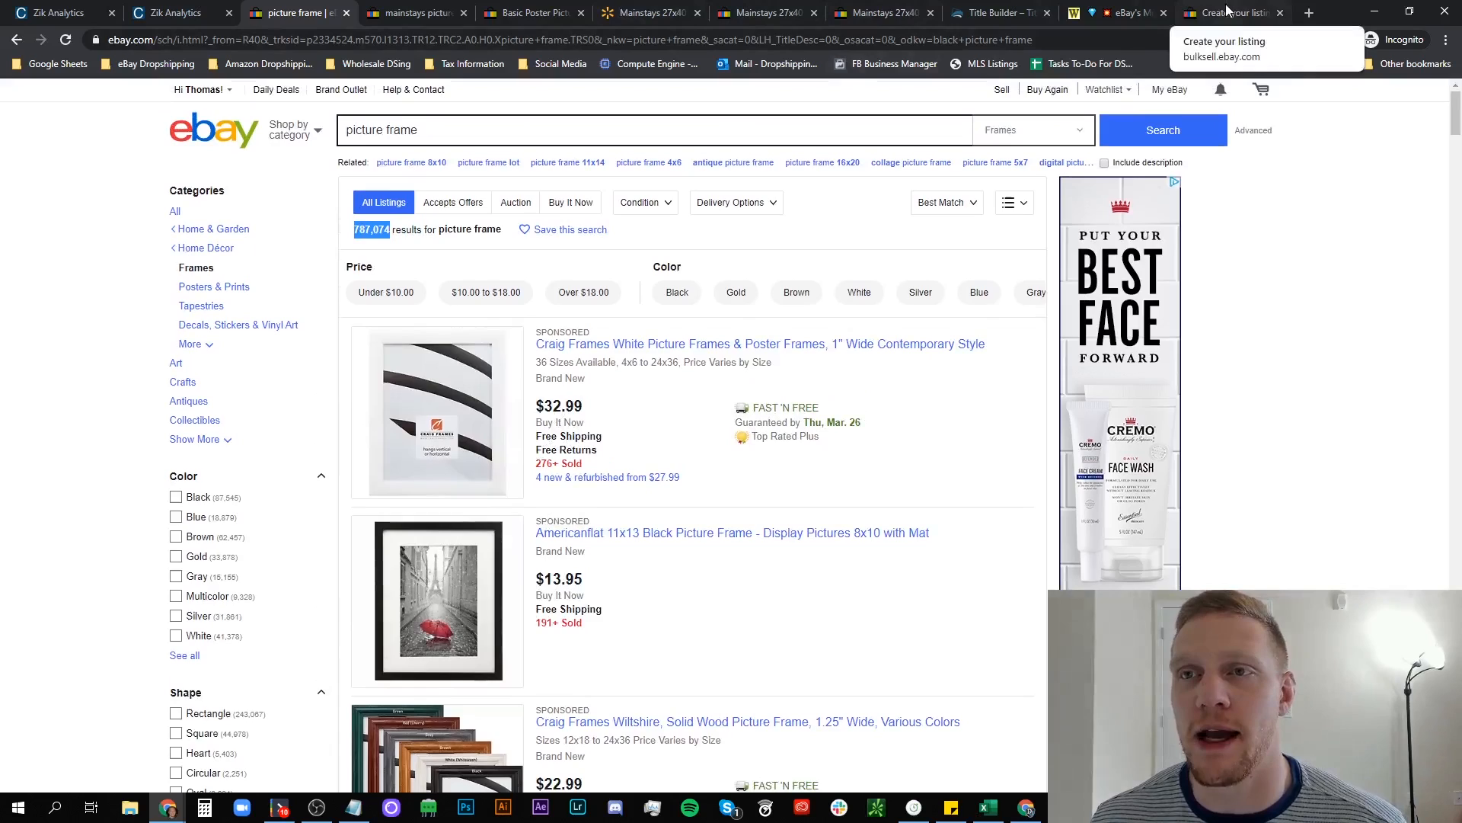
Move the draft listing page directly before the Walmart product page and review the Walmart title.
drag(1228, 13, 609, 10)
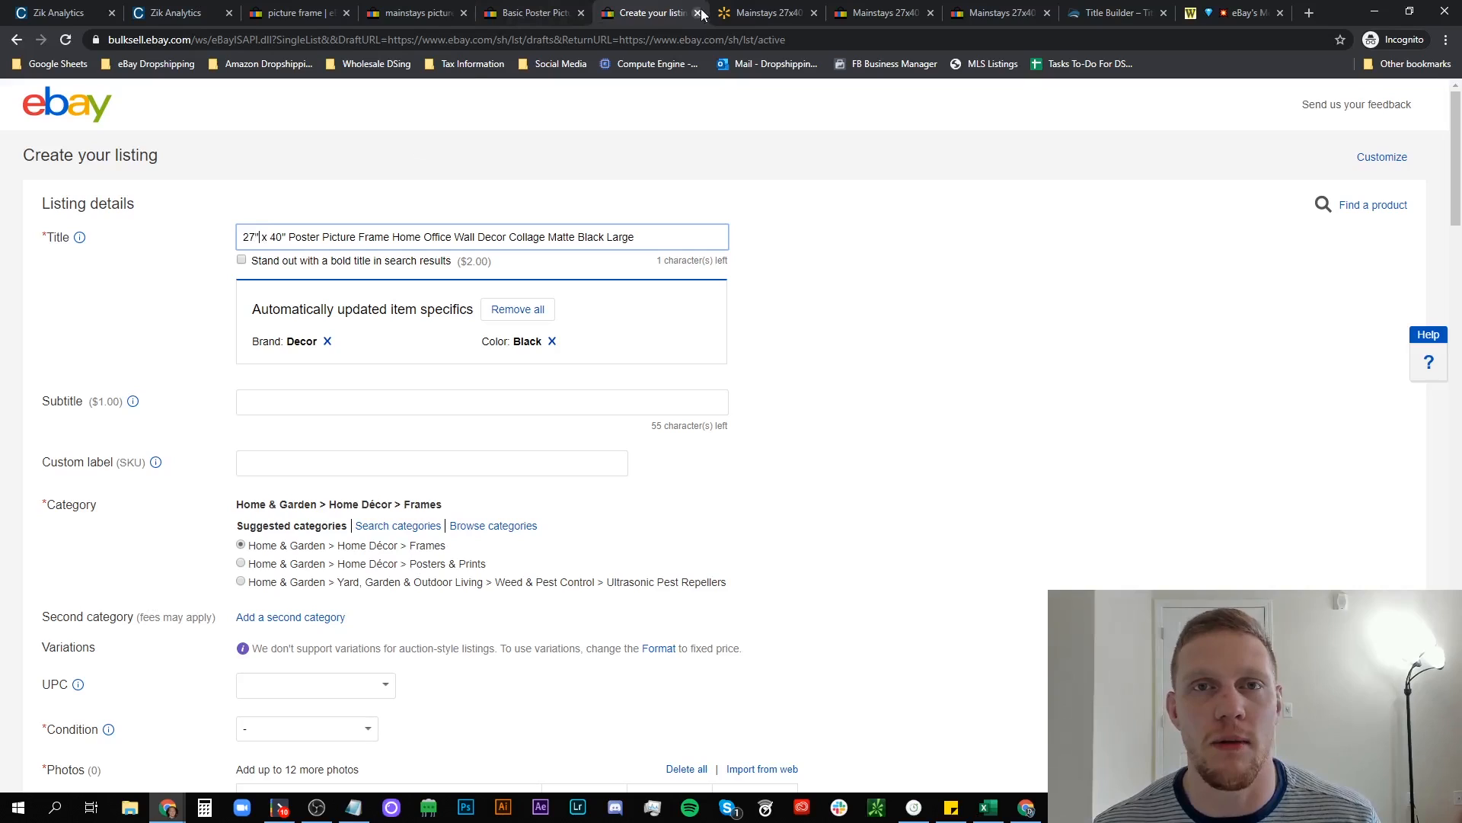
click(762, 13)
click(842, 204)
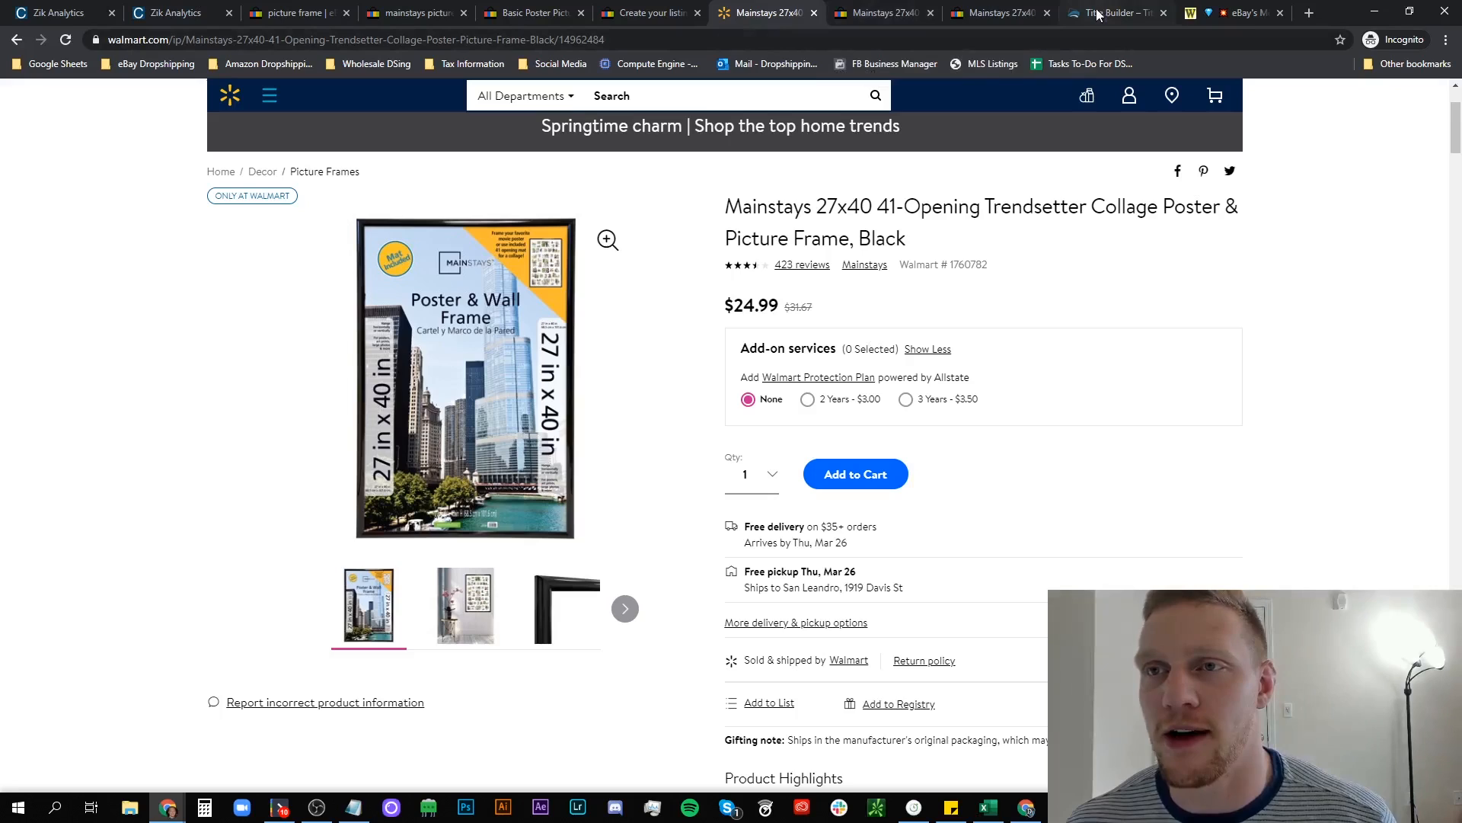
Compare the draft's title with the two Mainstays eBay listings, highlighting the full title of the Black Poster Picture Large Frame listing.
click(998, 13)
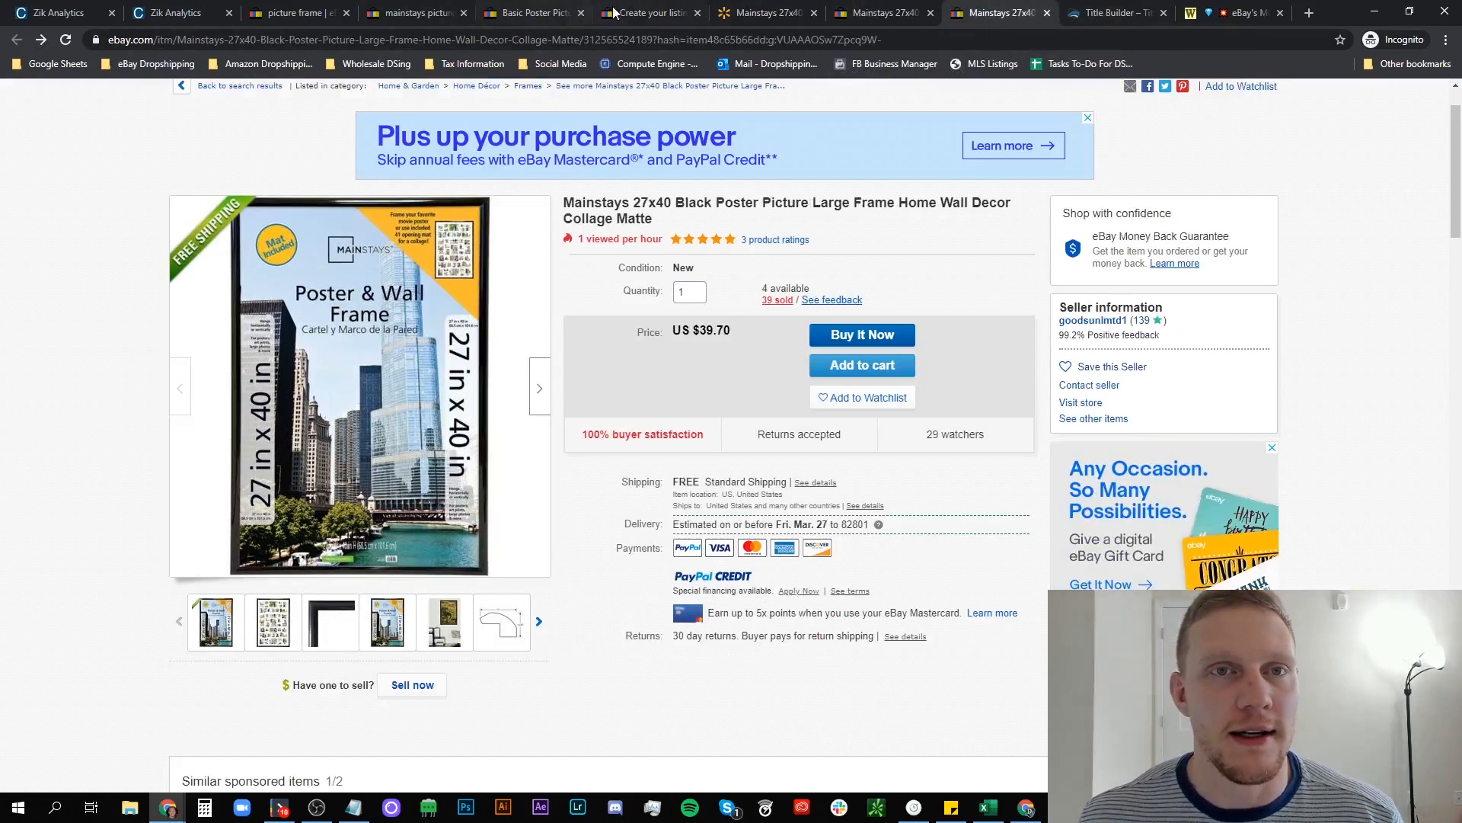
click(615, 13)
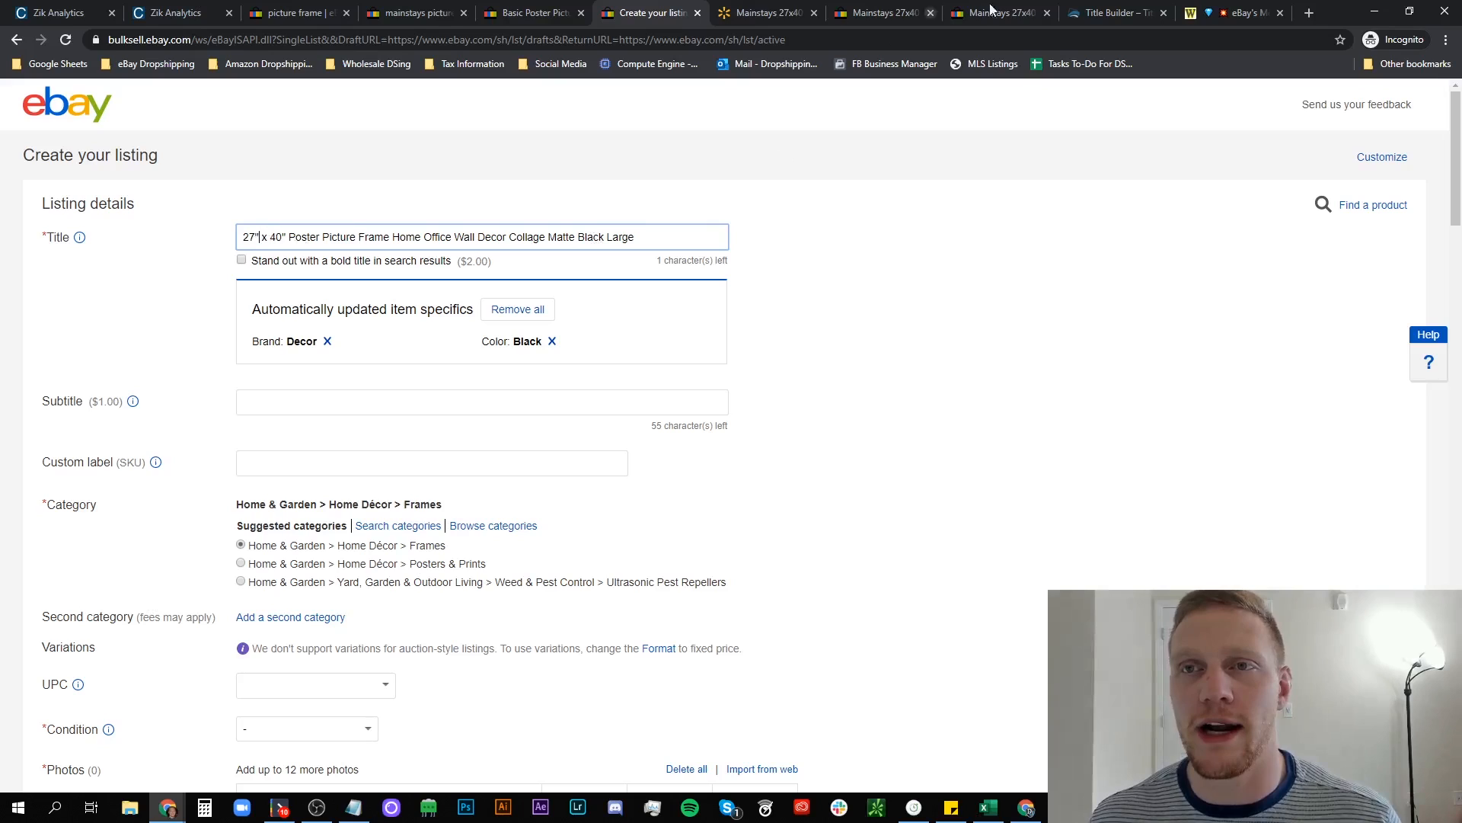
click(866, 14)
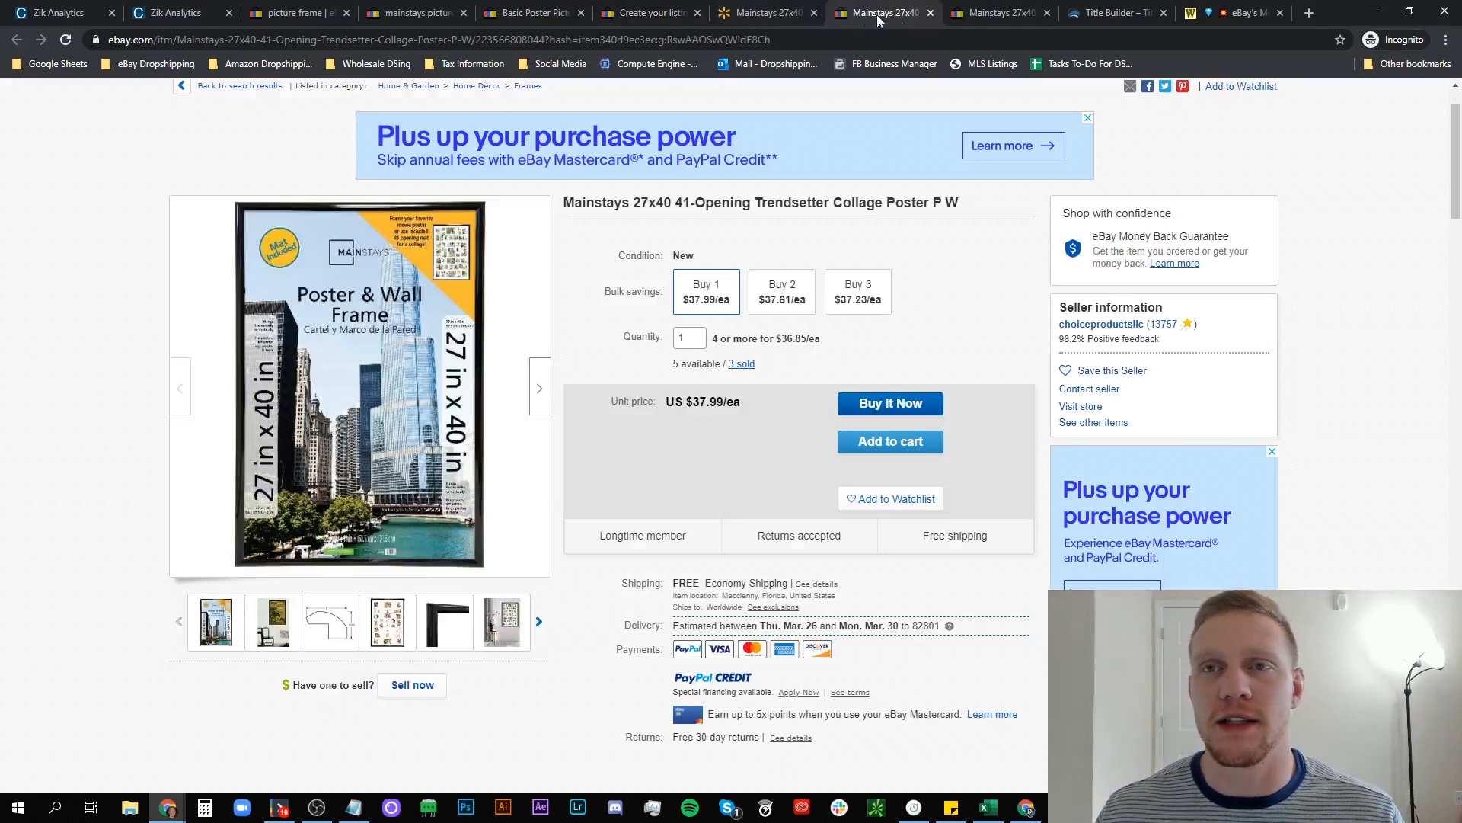
click(976, 13)
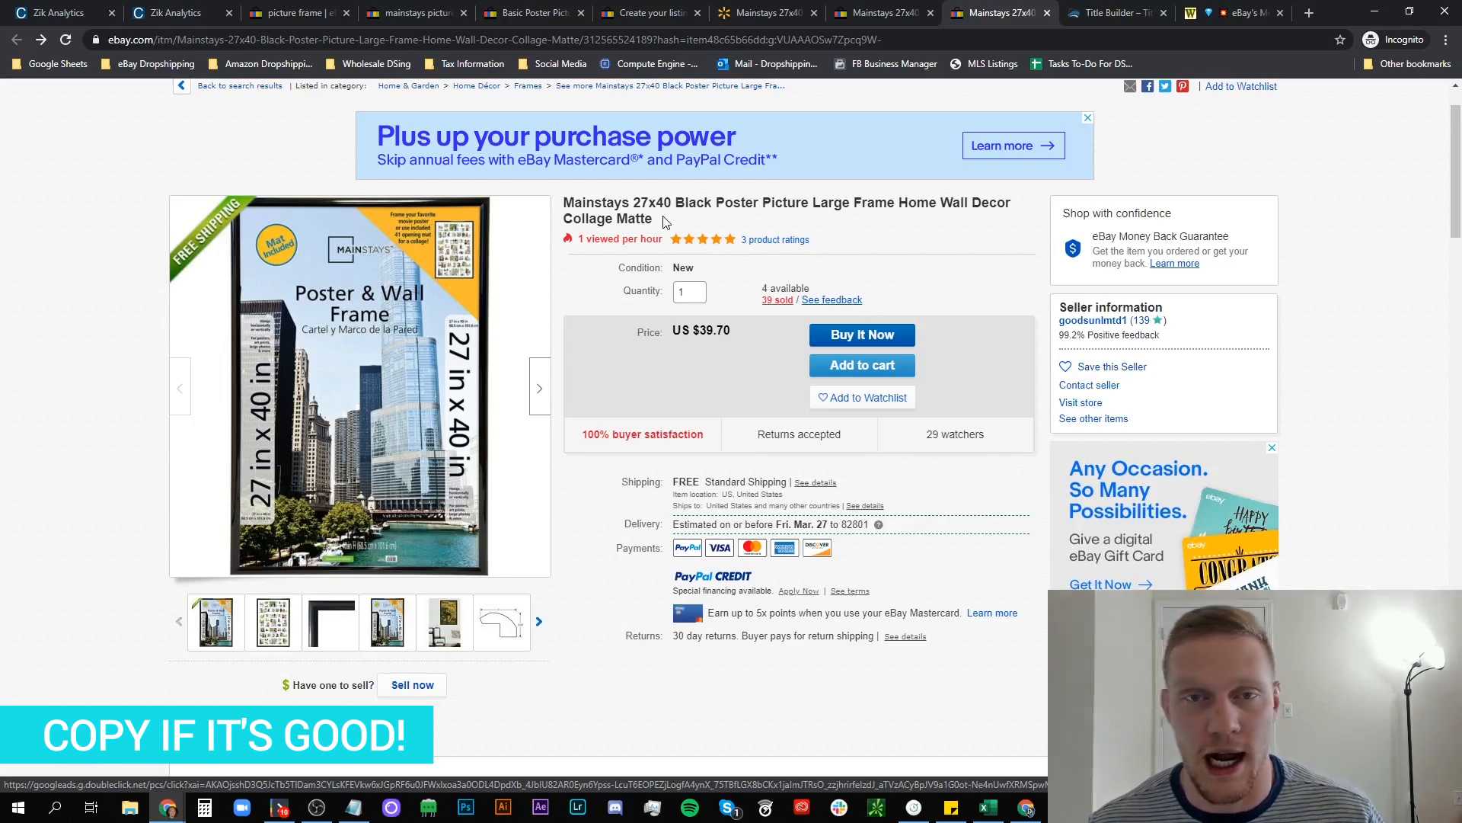
drag(664, 221, 560, 205)
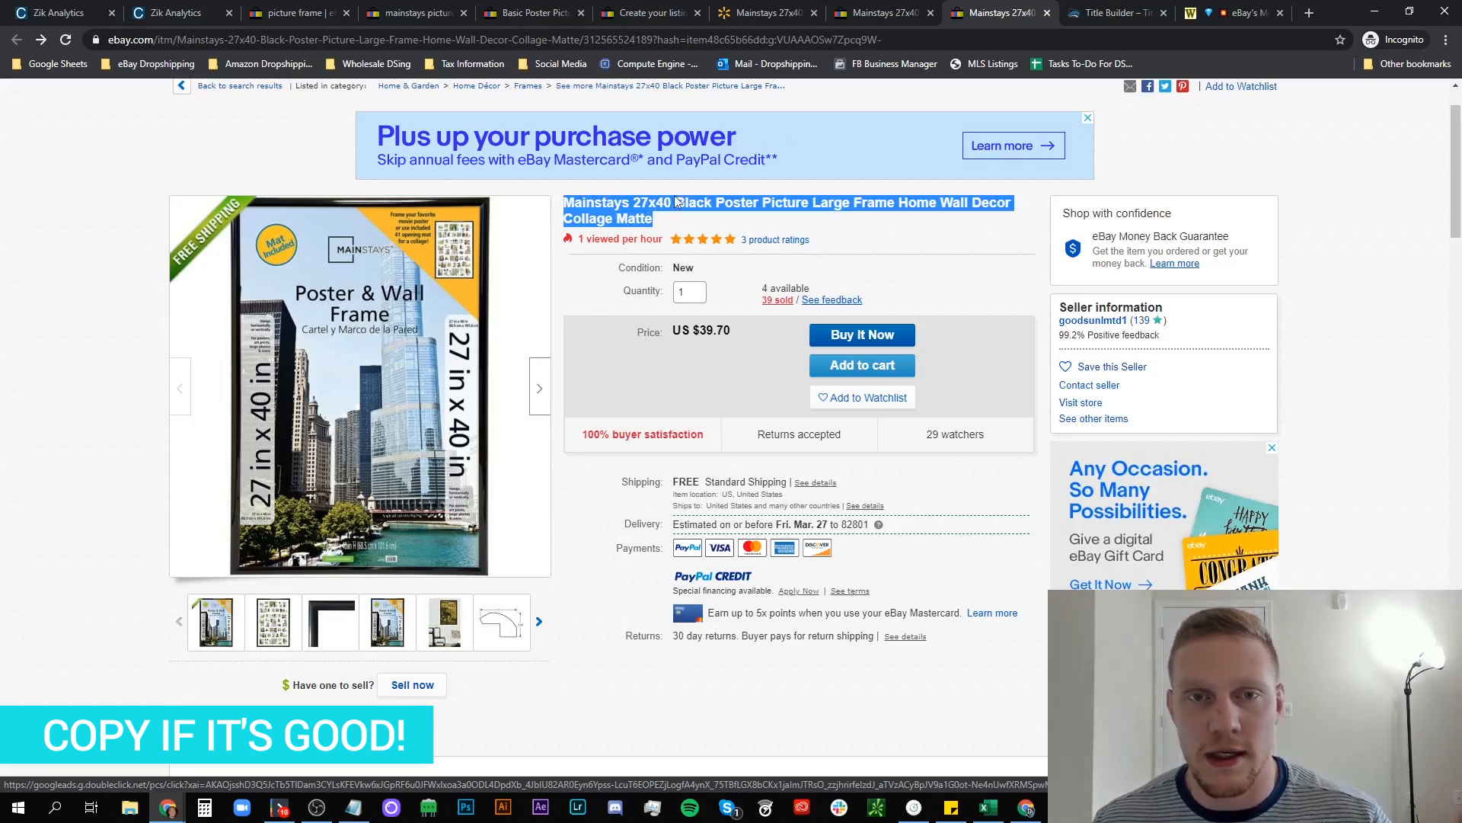
click(638, 12)
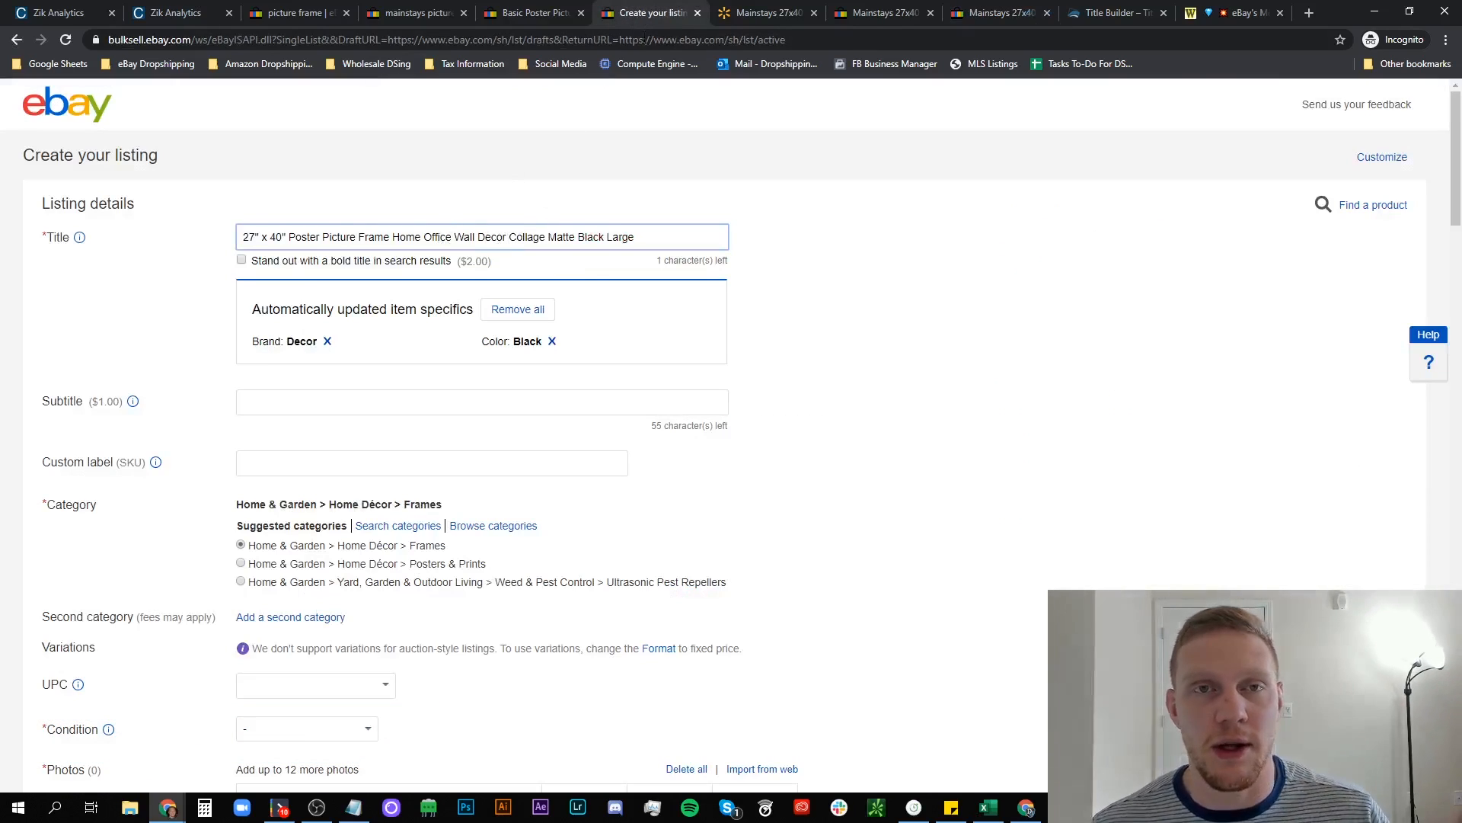
Close the eBay listing titled "Mainstays 27x40 41-Opening Trendsetter Collage Poster P W".
click(774, 14)
click(896, 13)
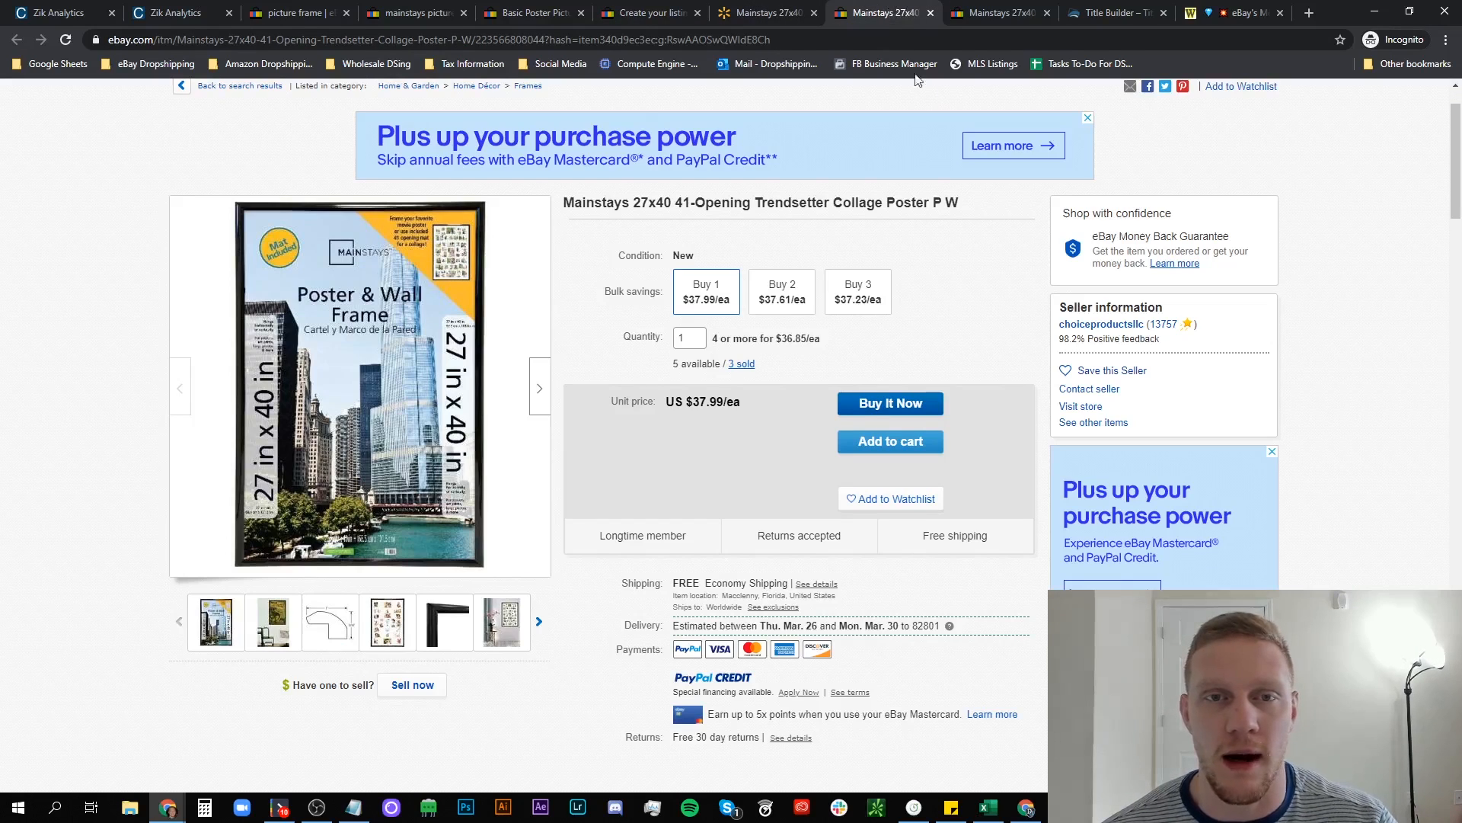
click(930, 13)
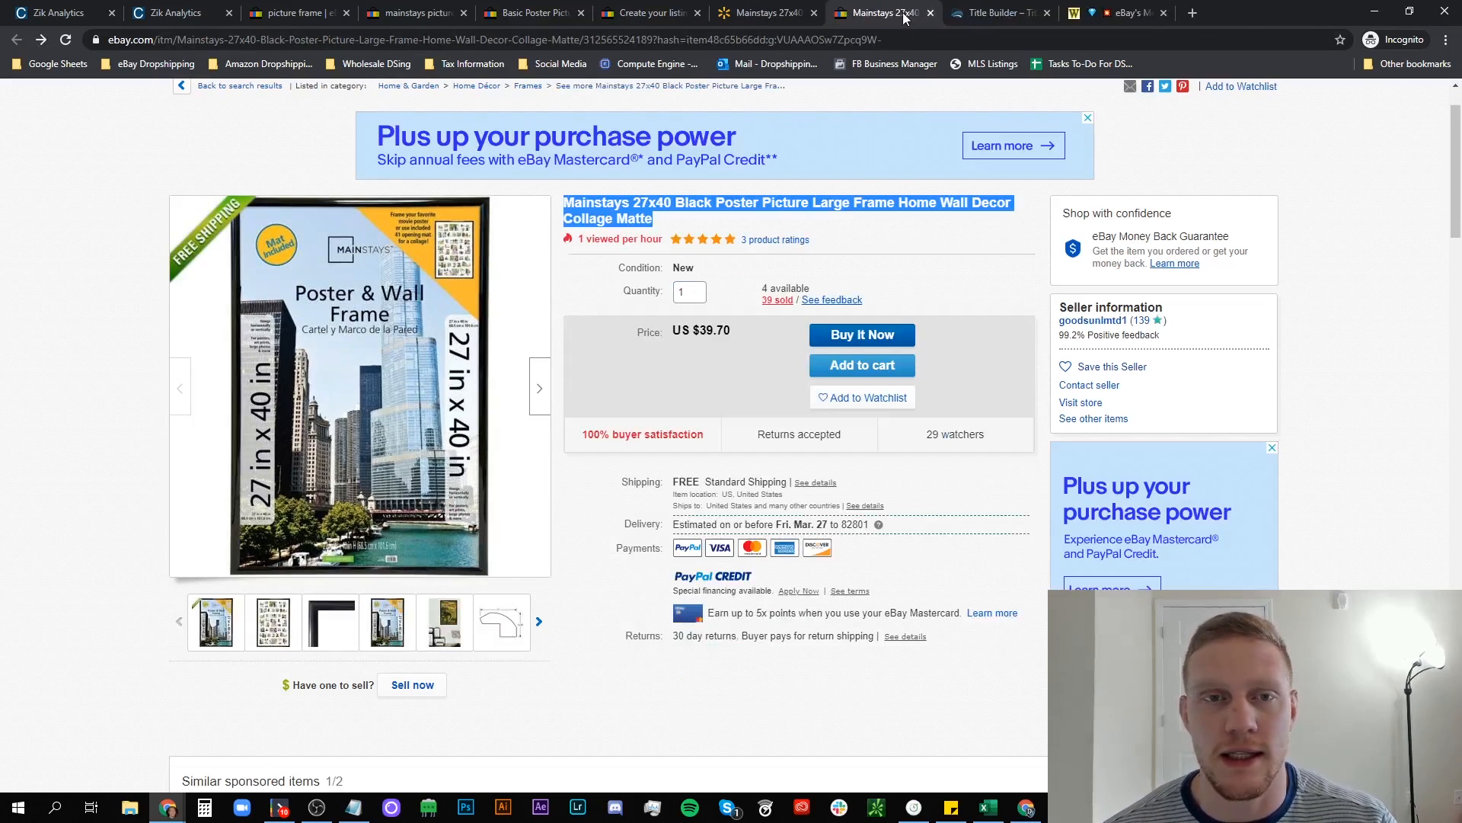
Highlight the brand name Mainstays in the Black Poster listing's title and in its item specifics.
click(634, 202)
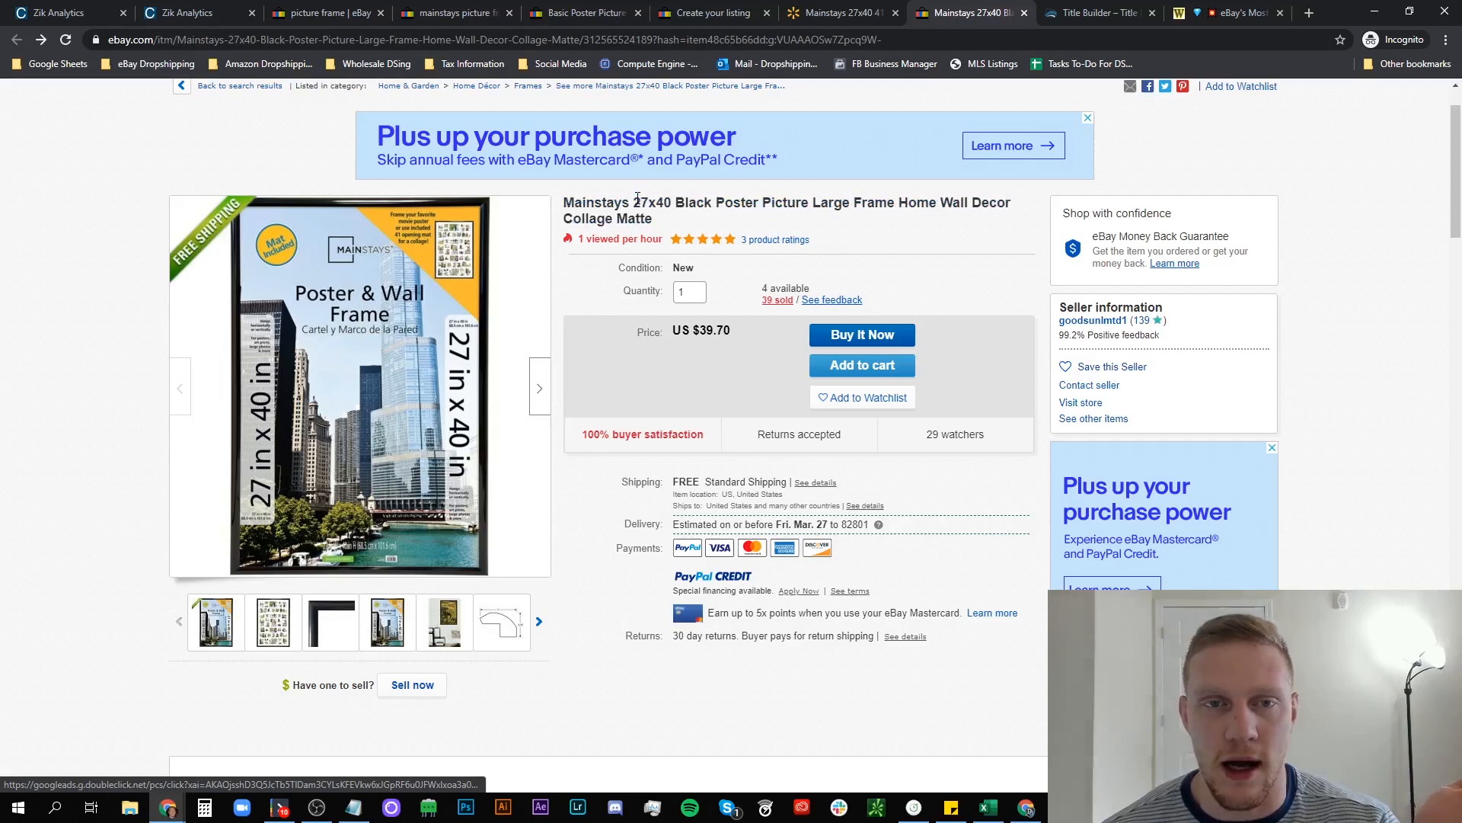
drag(630, 202, 564, 202)
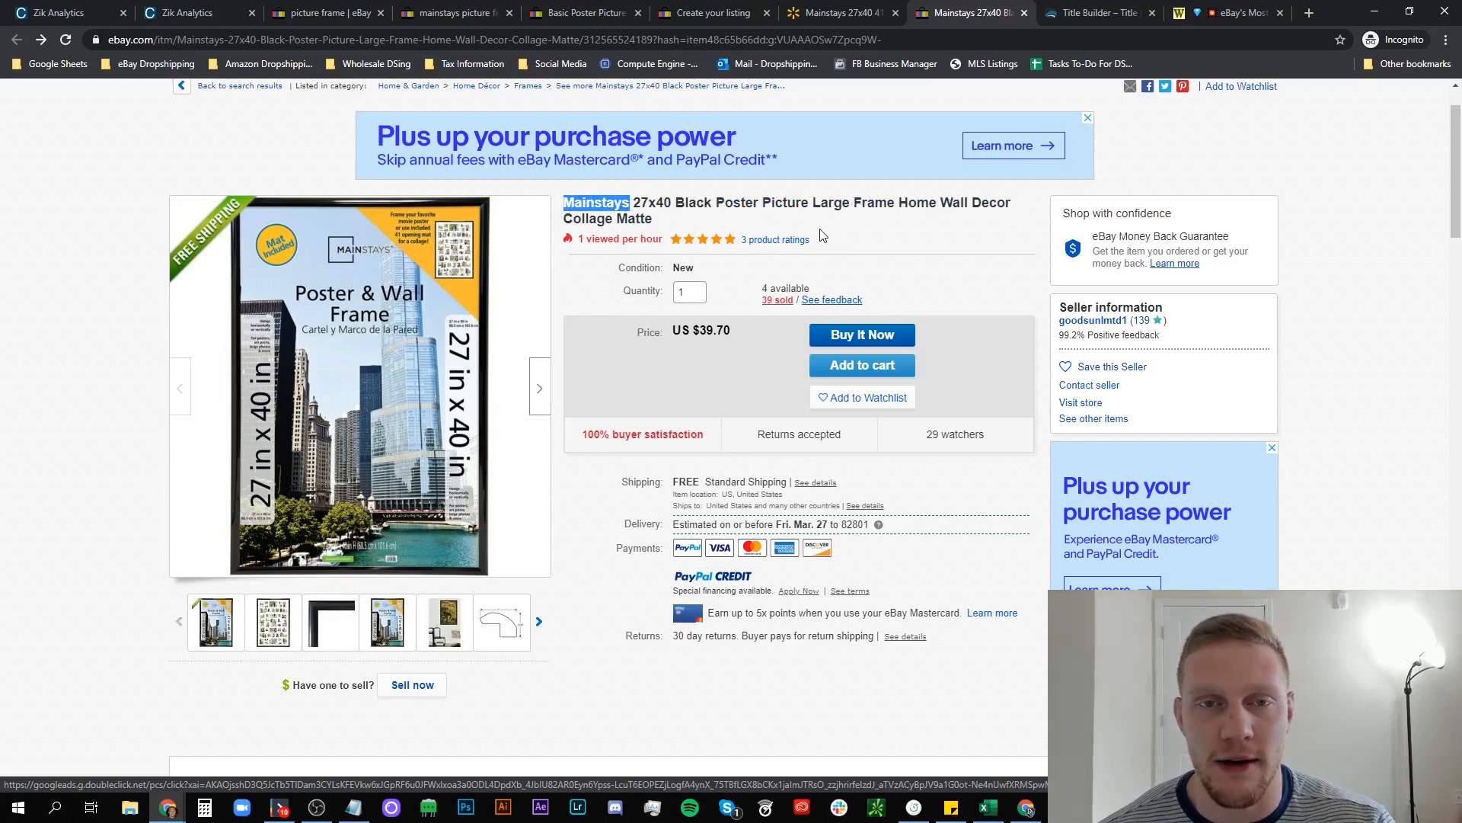
scroll(874, 381, down, 10)
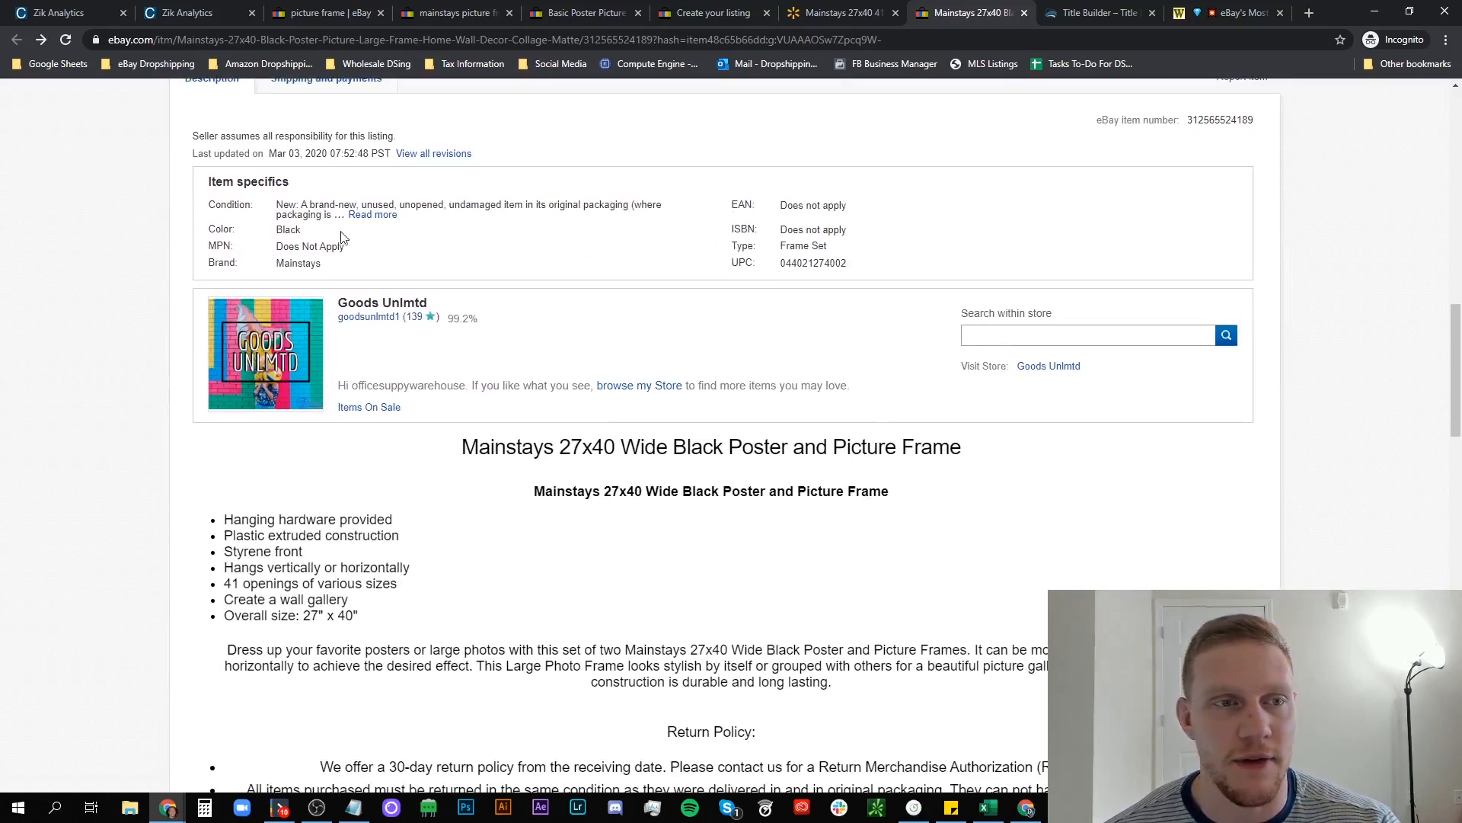
drag(277, 263, 316, 264)
click(316, 264)
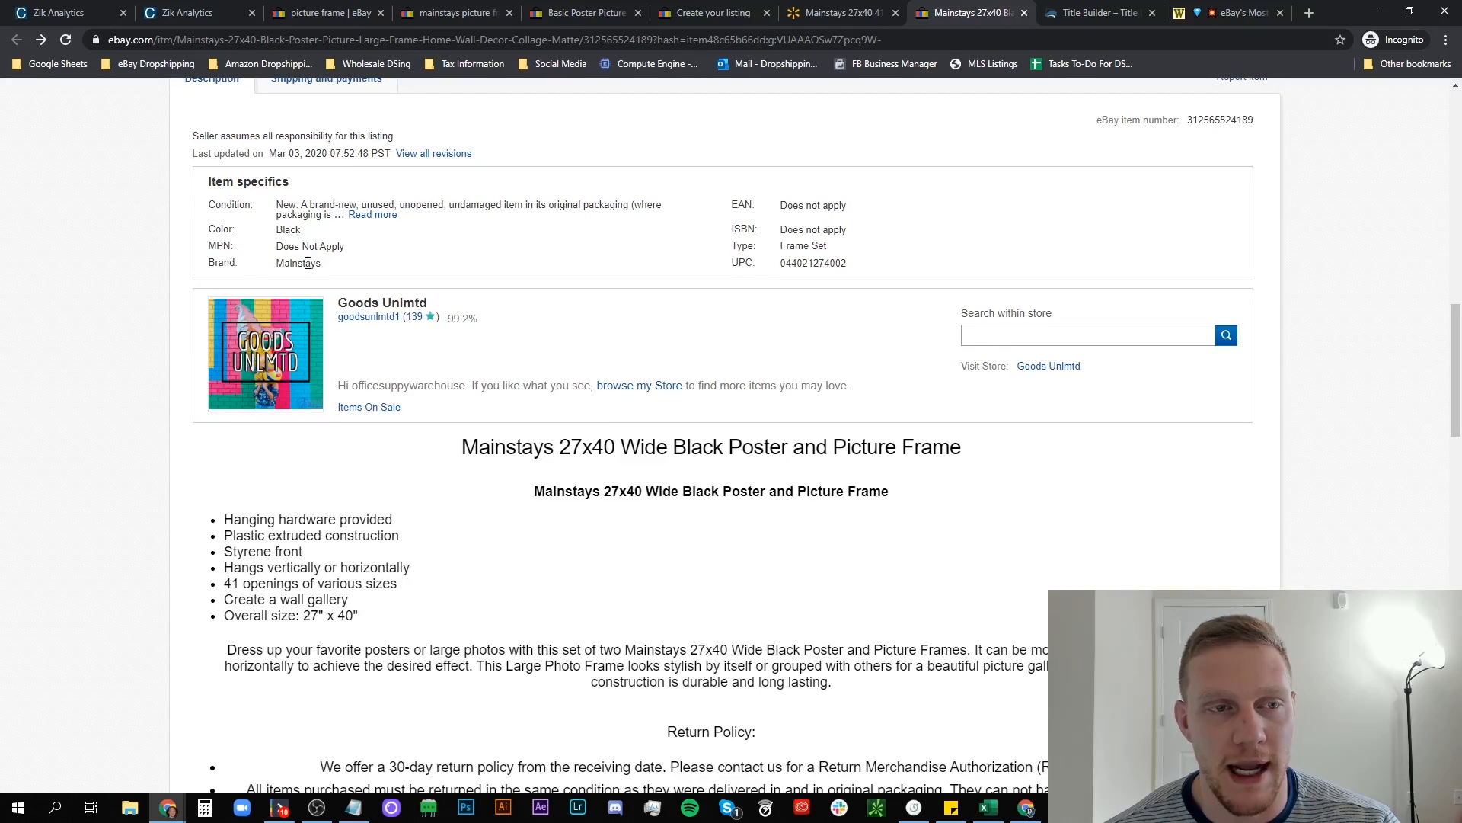
double_click(308, 263)
scroll(531, 289, up, 2)
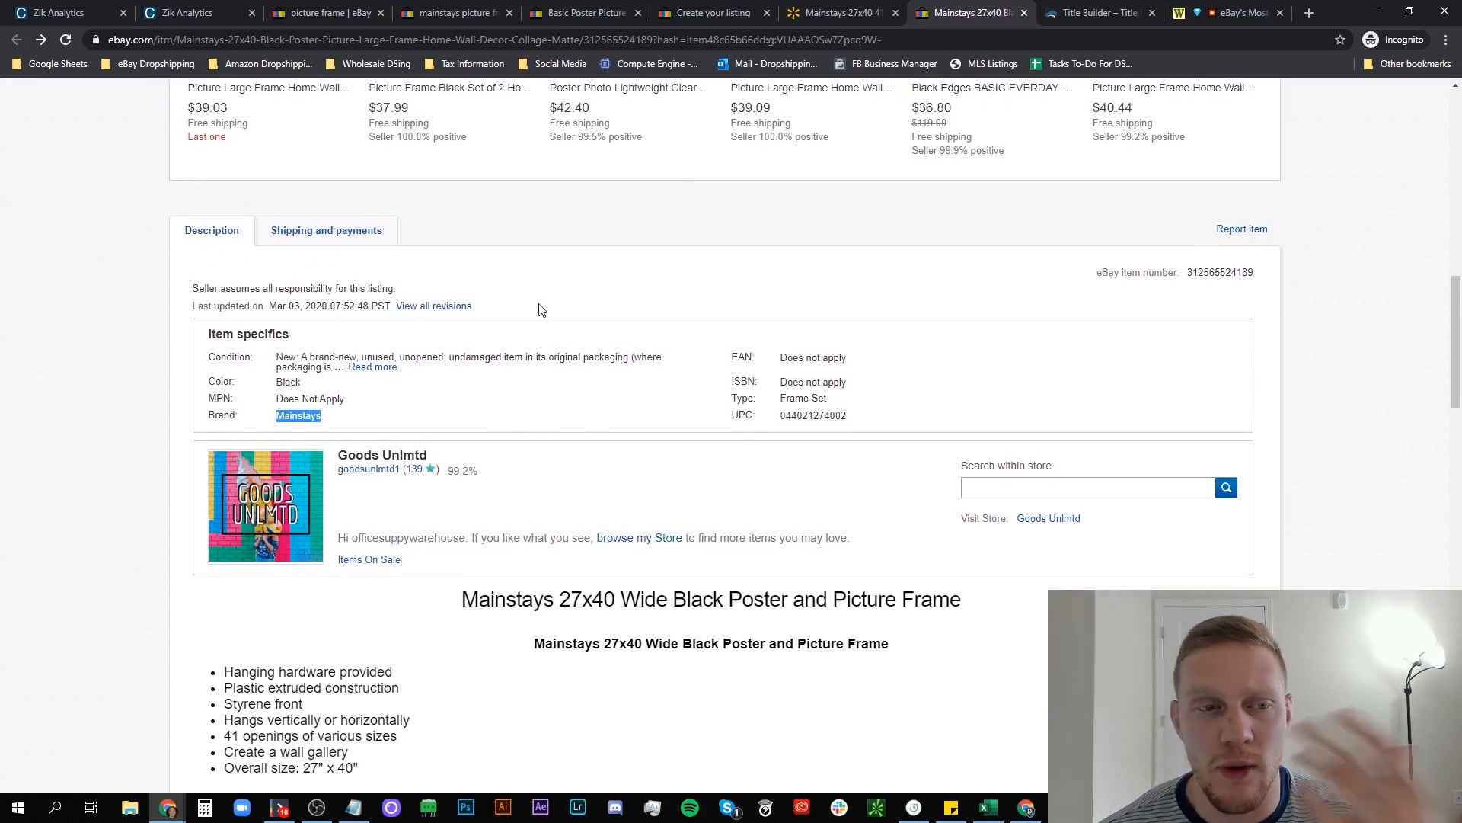
Return to the title and main details of the Black Poster eBay listing and review them.
scroll(539, 309, up, 8)
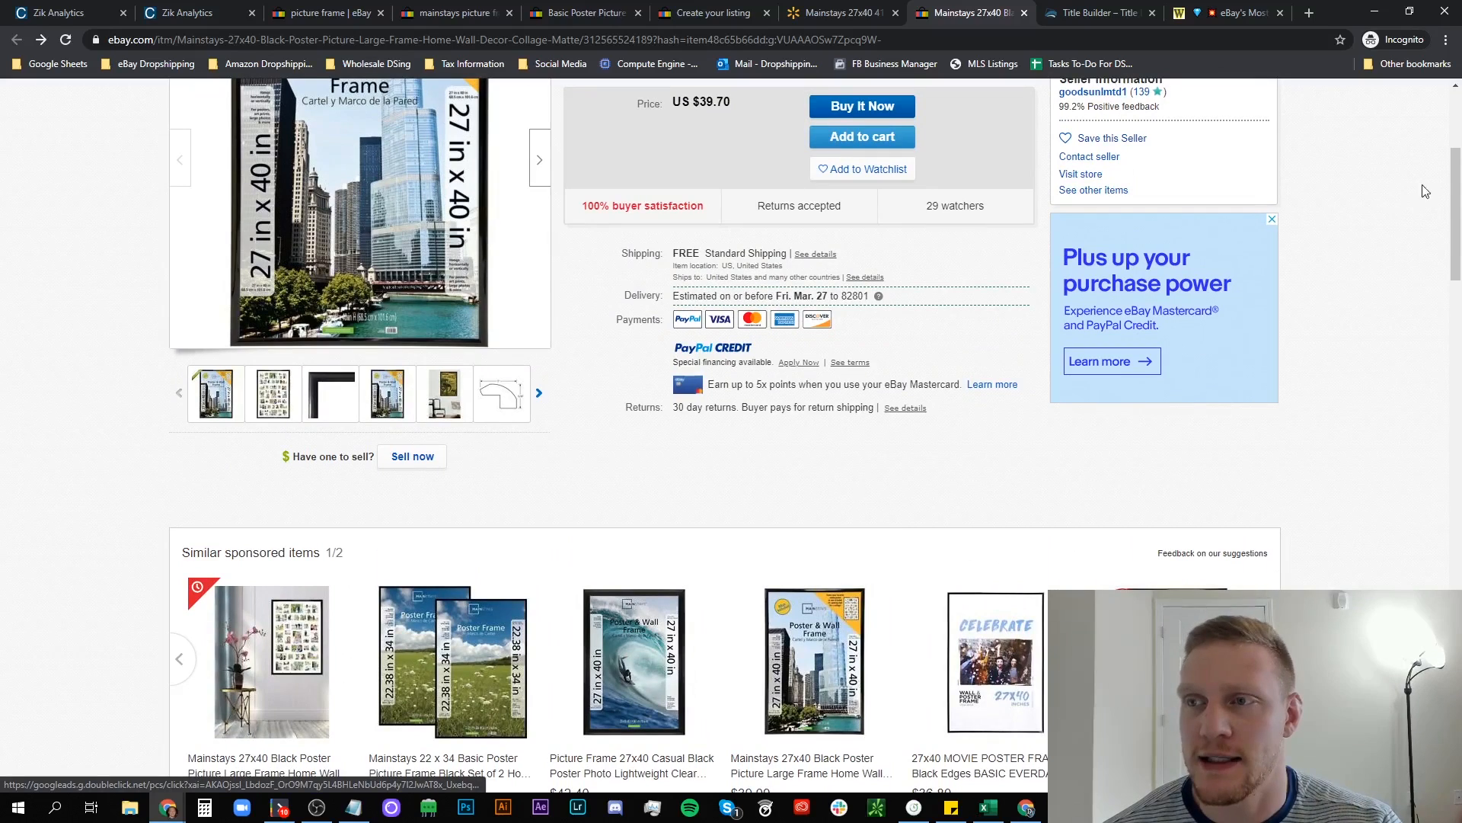
drag(1457, 196, 1459, 158)
scroll(1456, 150, down, 1)
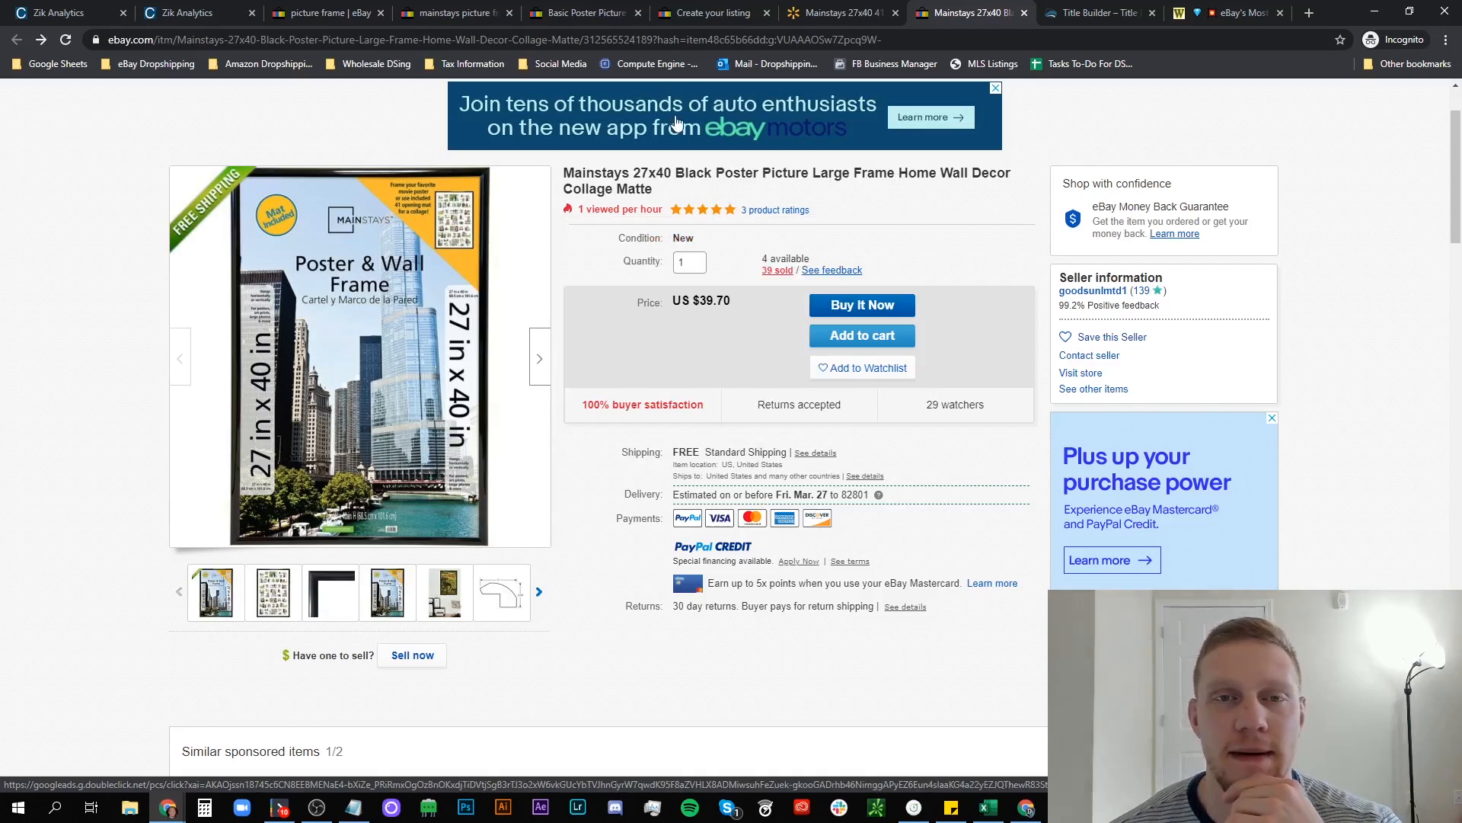
Shorten the size in the draft listing title to 27x40, without inch marks or spaces.
click(733, 19)
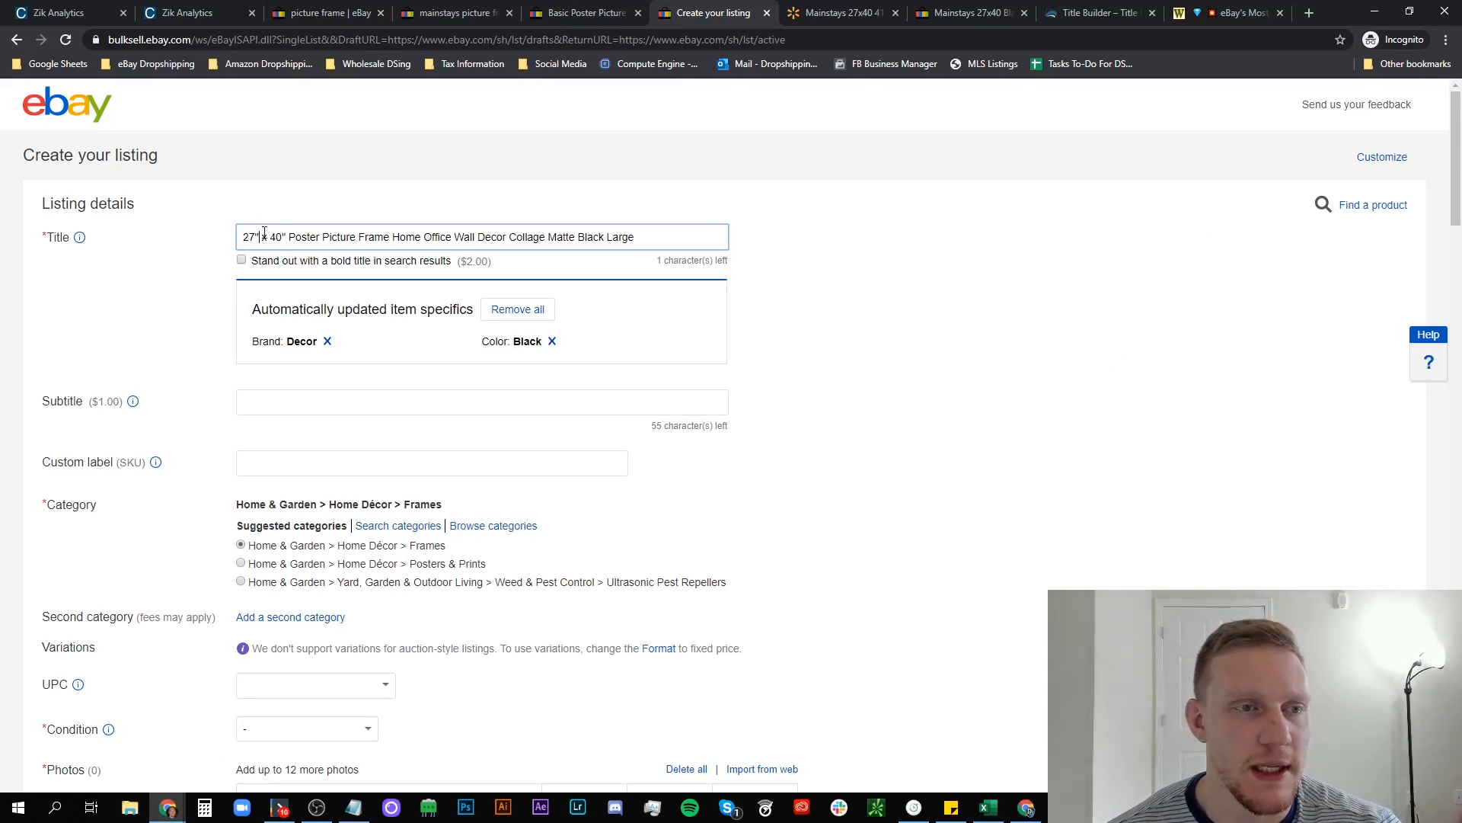
key(BackSpace)
key(Delete)
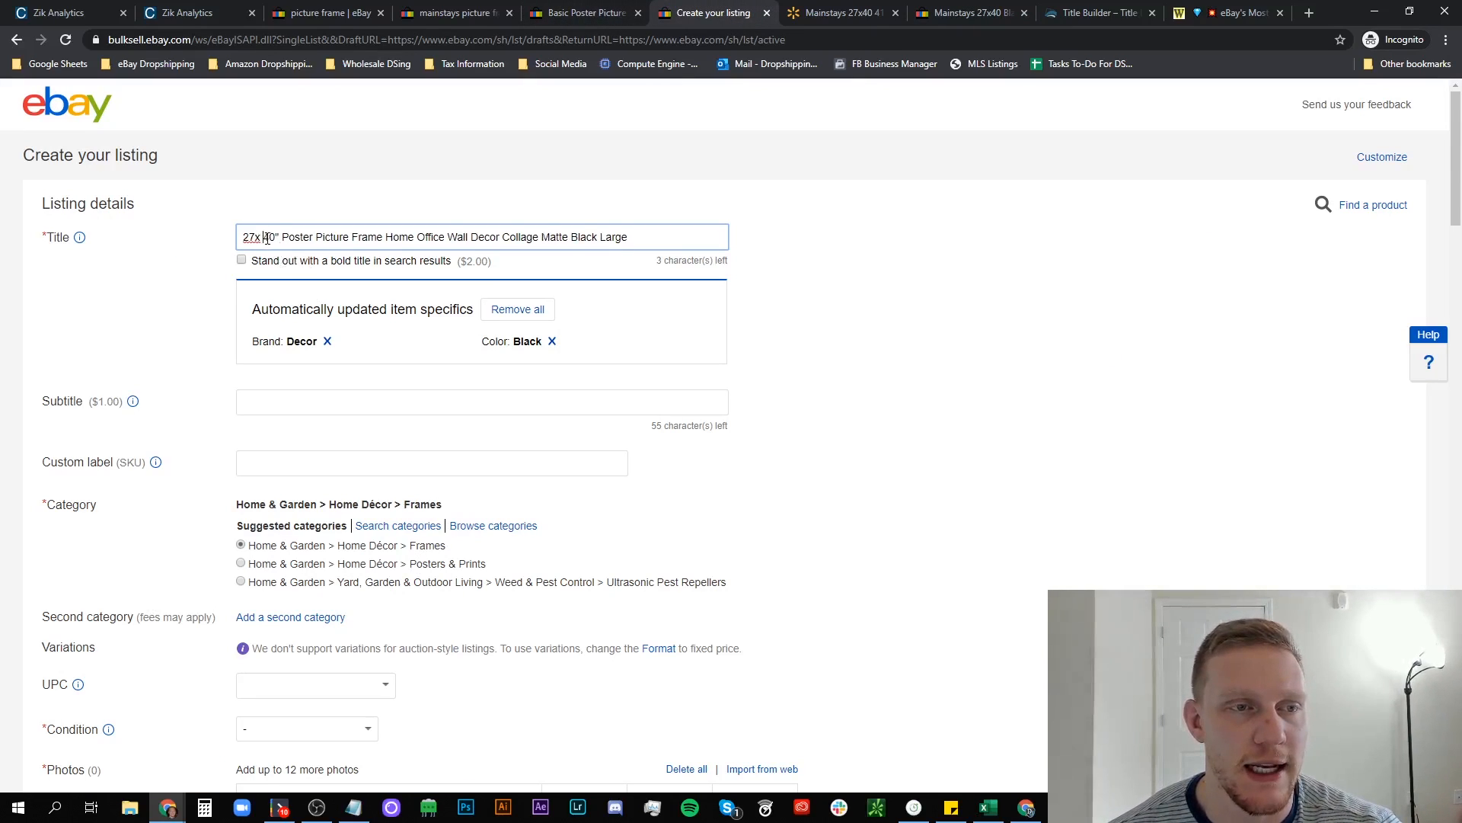
key(BackSpace)
click(275, 240)
key(Delete)
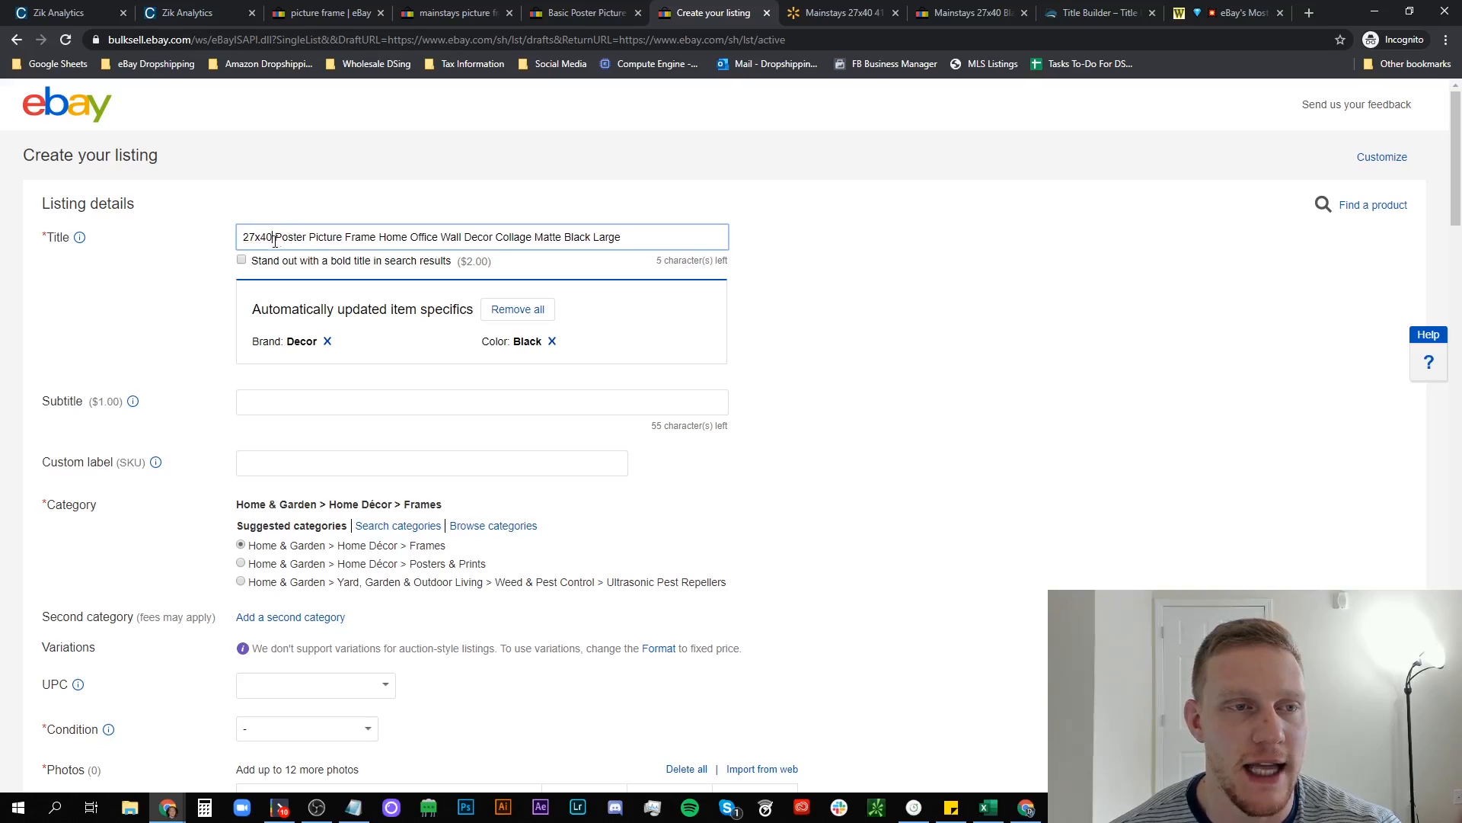
Restore the size at the start of the draft title to 27" x 40".
text(")
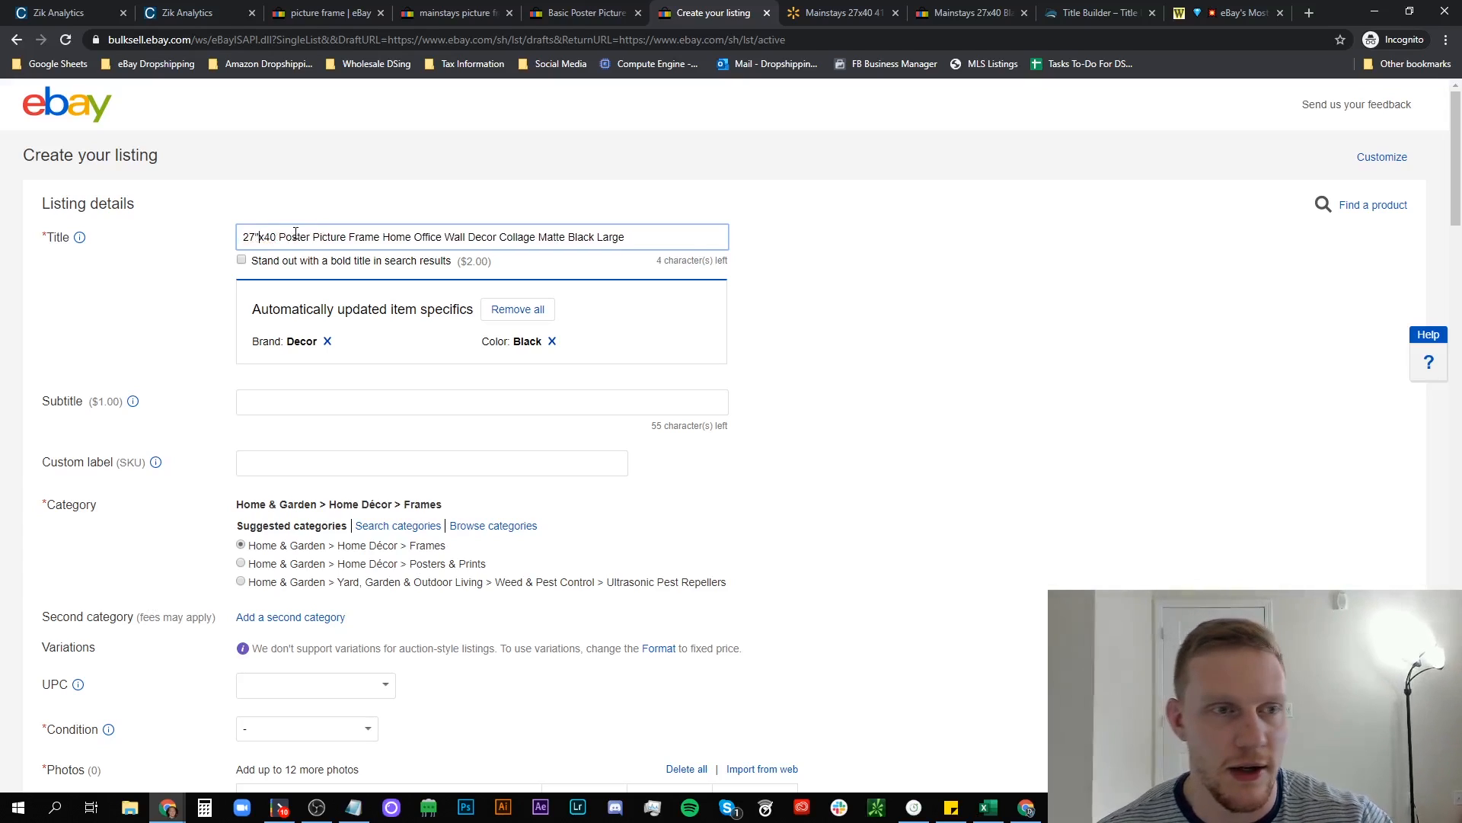
click(269, 237)
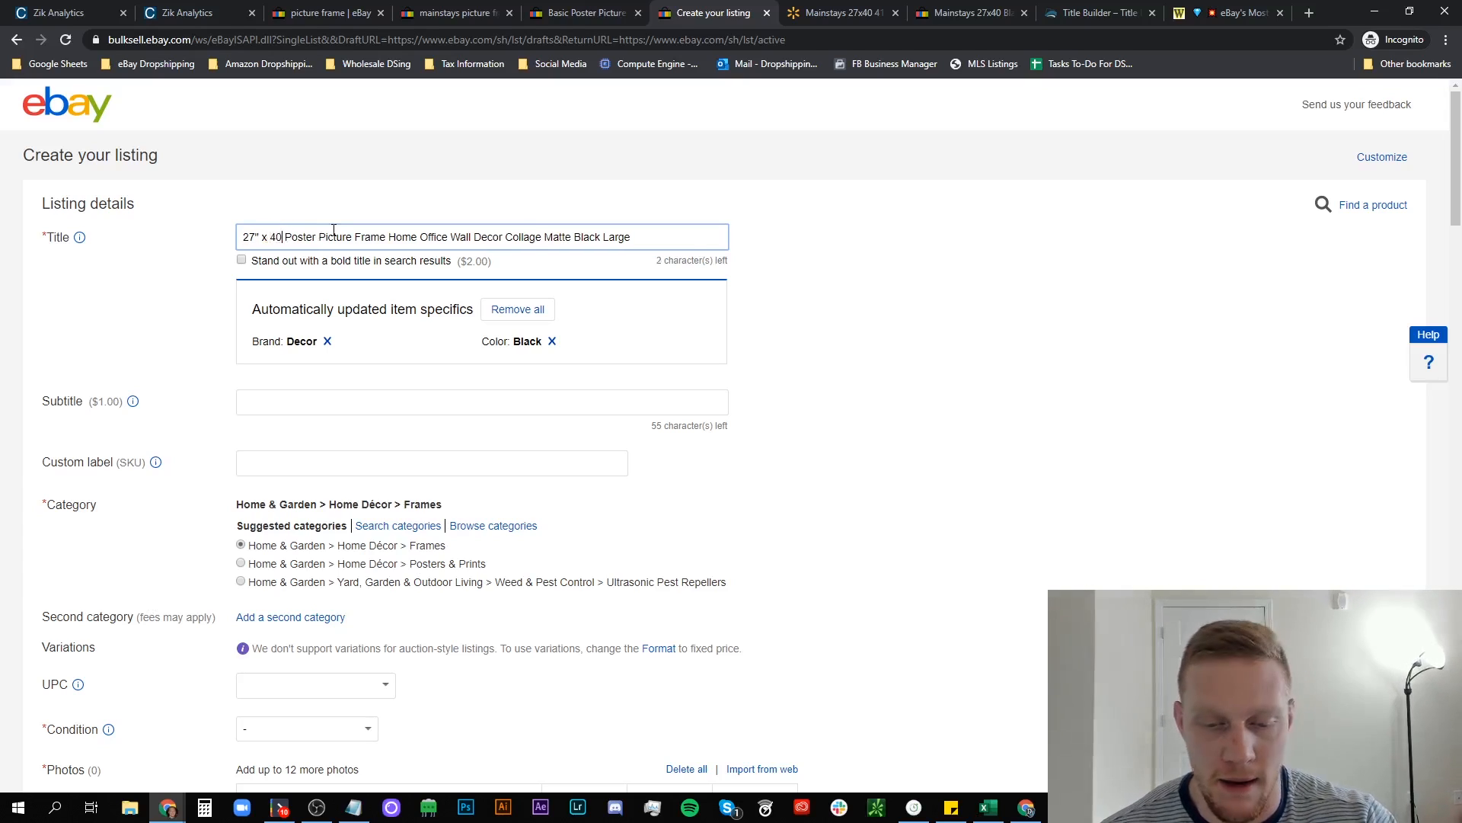
text(")
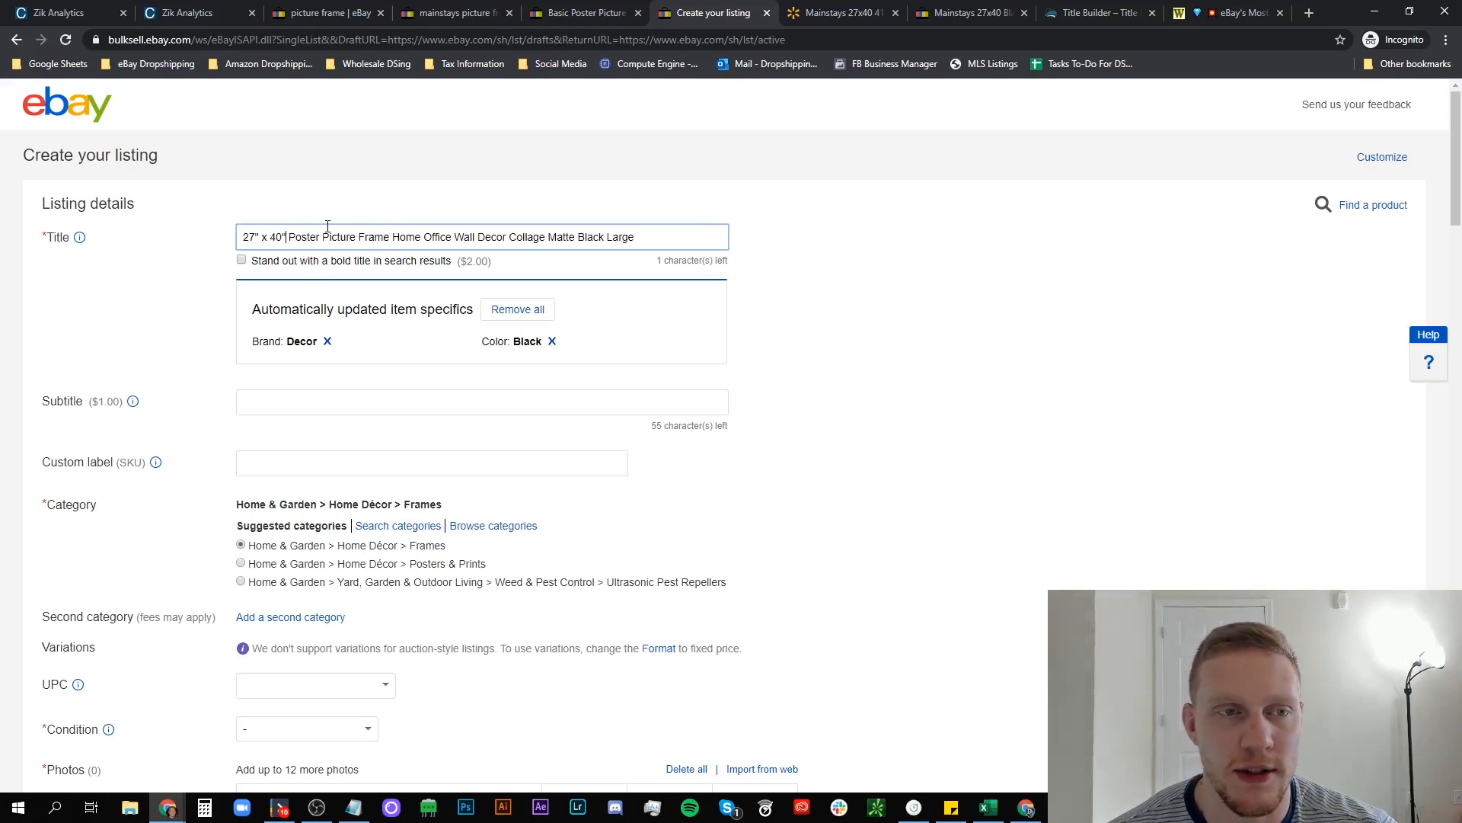
Highlight 27" x 40" Poster Picture Frame in the draft title, and the wording from Poster through Collage Matte in the Black Poster listing's title.
drag(387, 237, 219, 240)
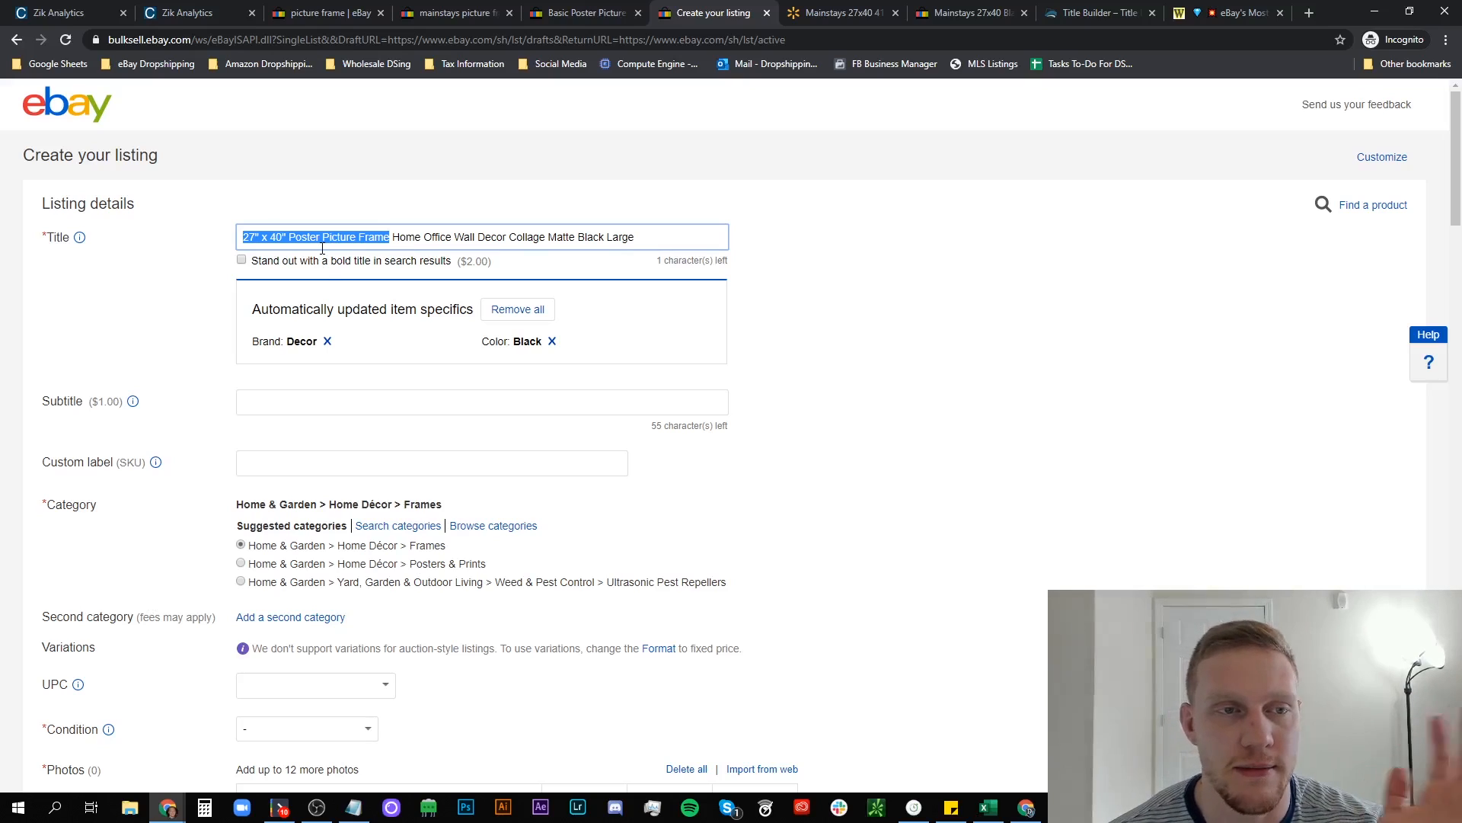
click(412, 240)
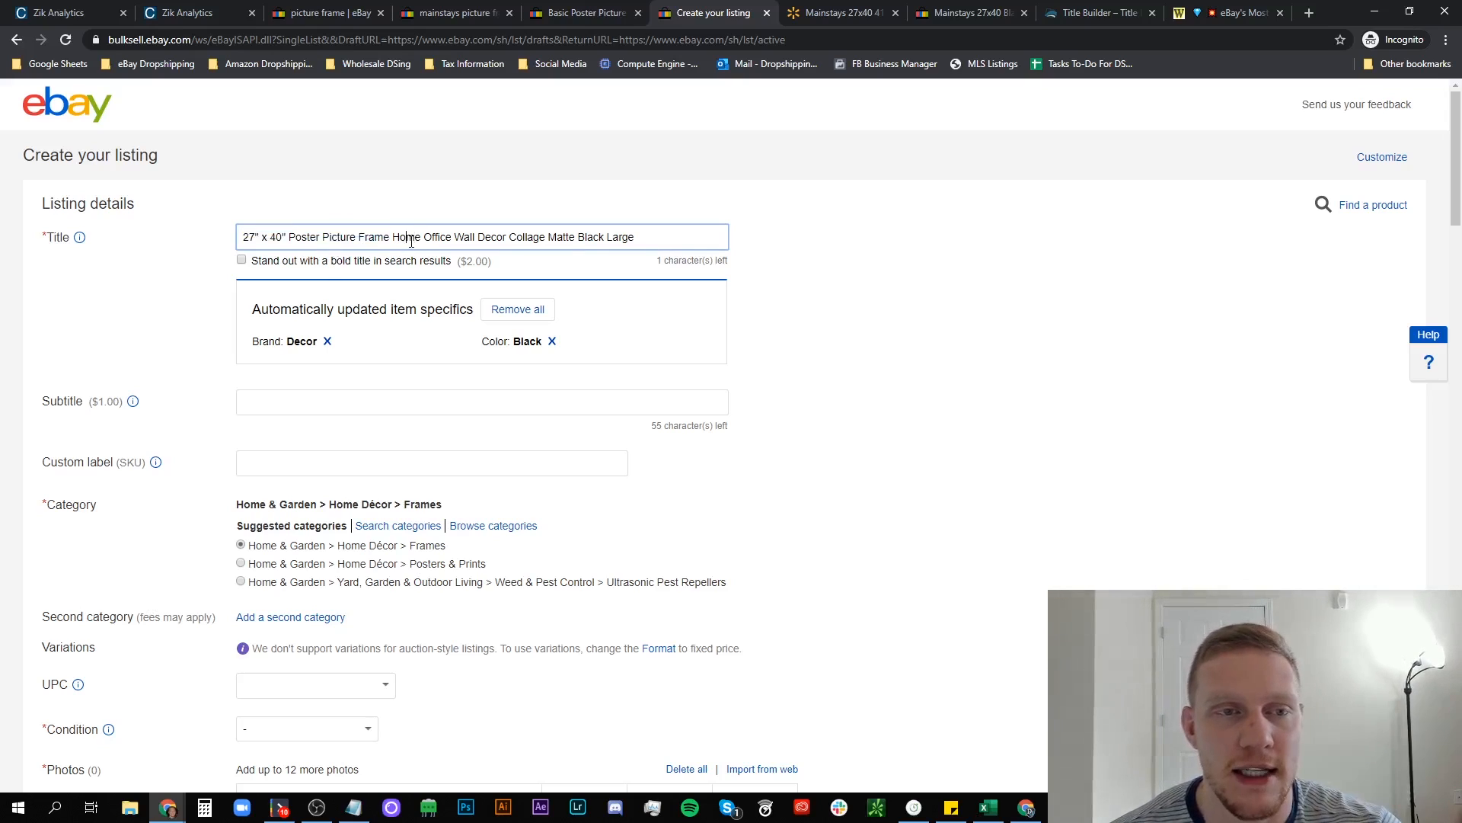
triple_click(412, 241)
click(424, 239)
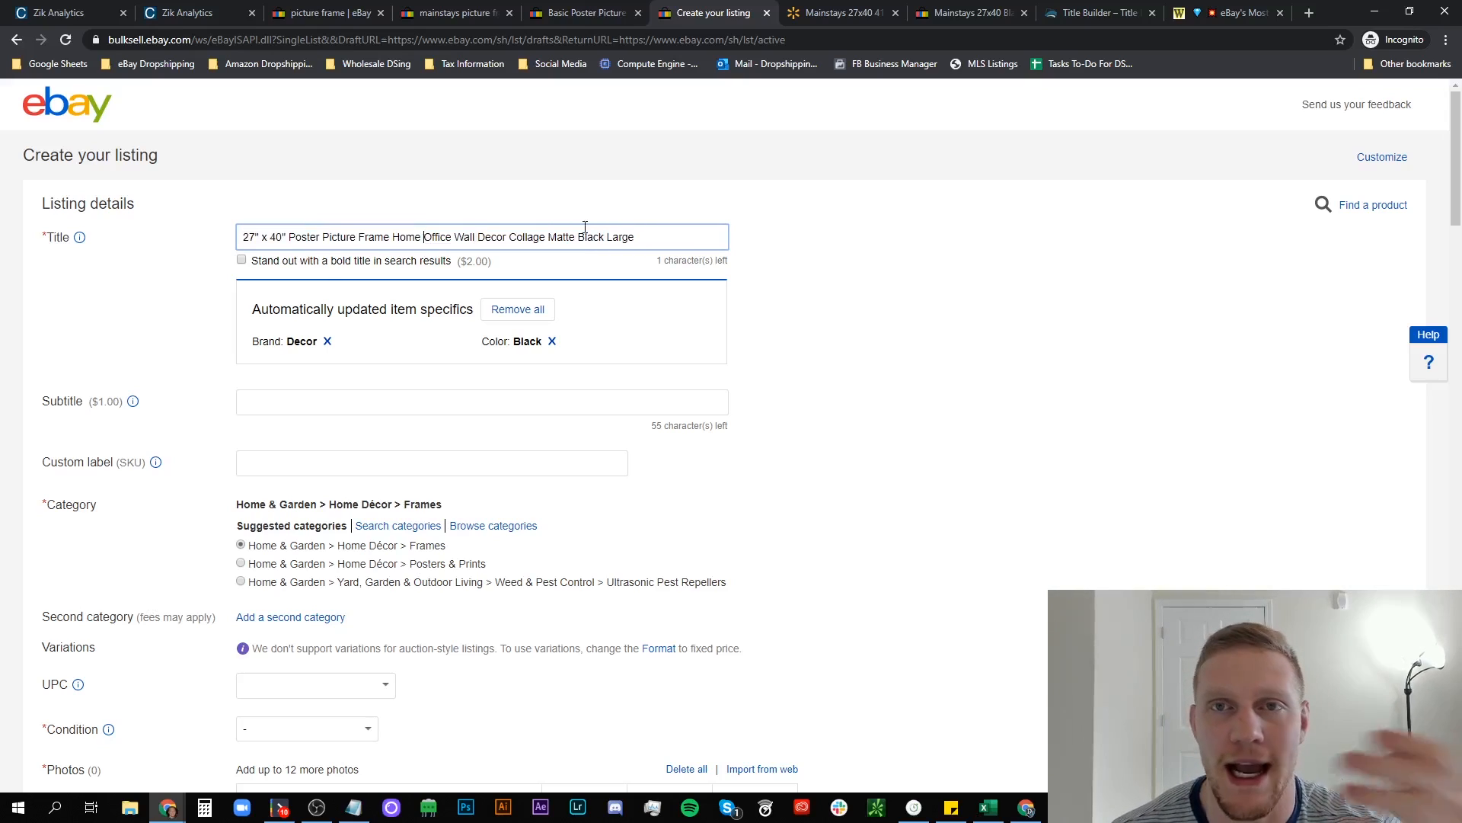
click(961, 13)
drag(725, 174, 663, 191)
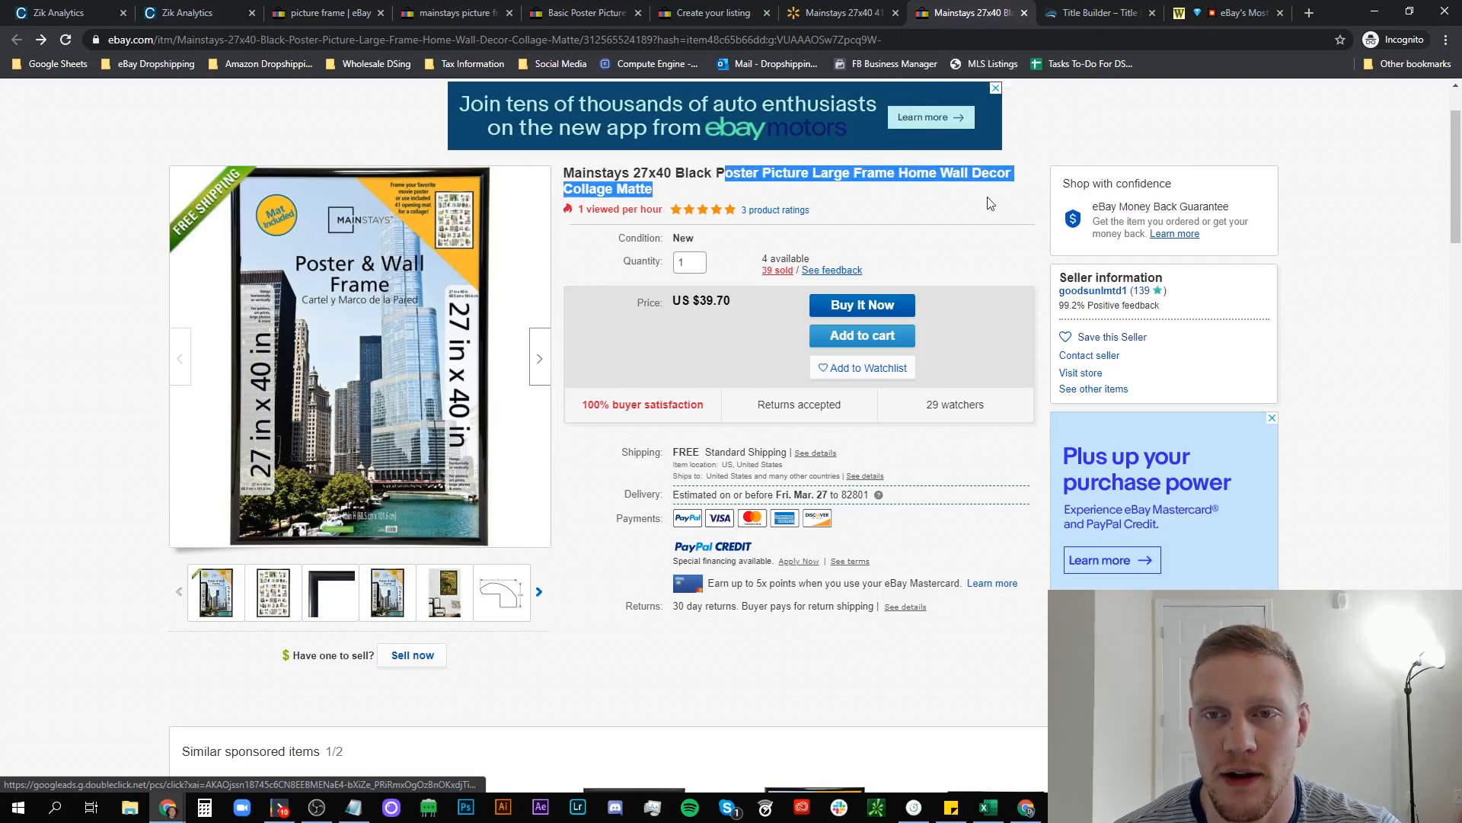
Examine the popular, searched and extra keywords for "poster frame" on the Title Builder site.
click(1061, 21)
scroll(902, 294, up, 8)
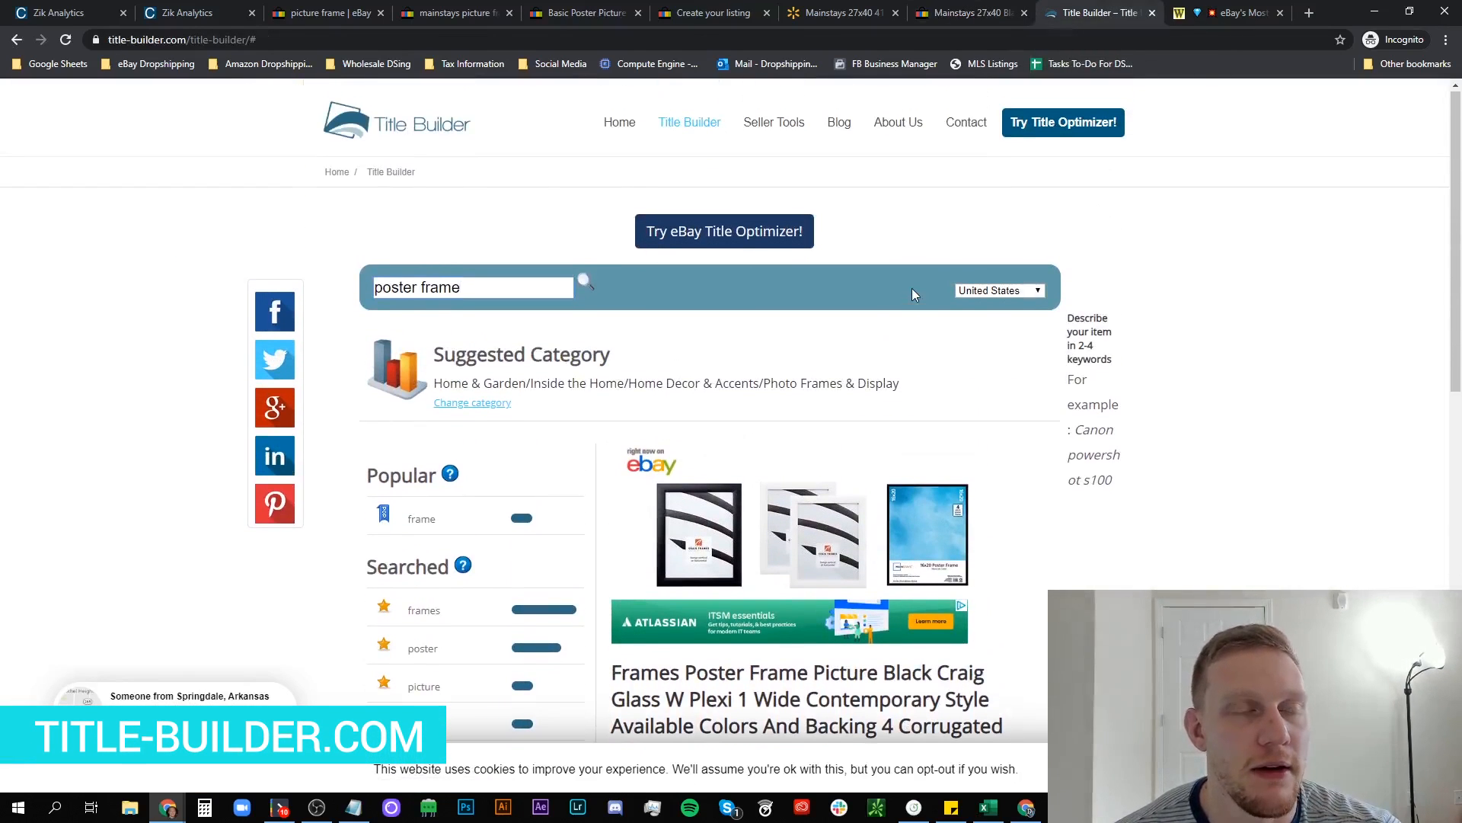
click(124, 40)
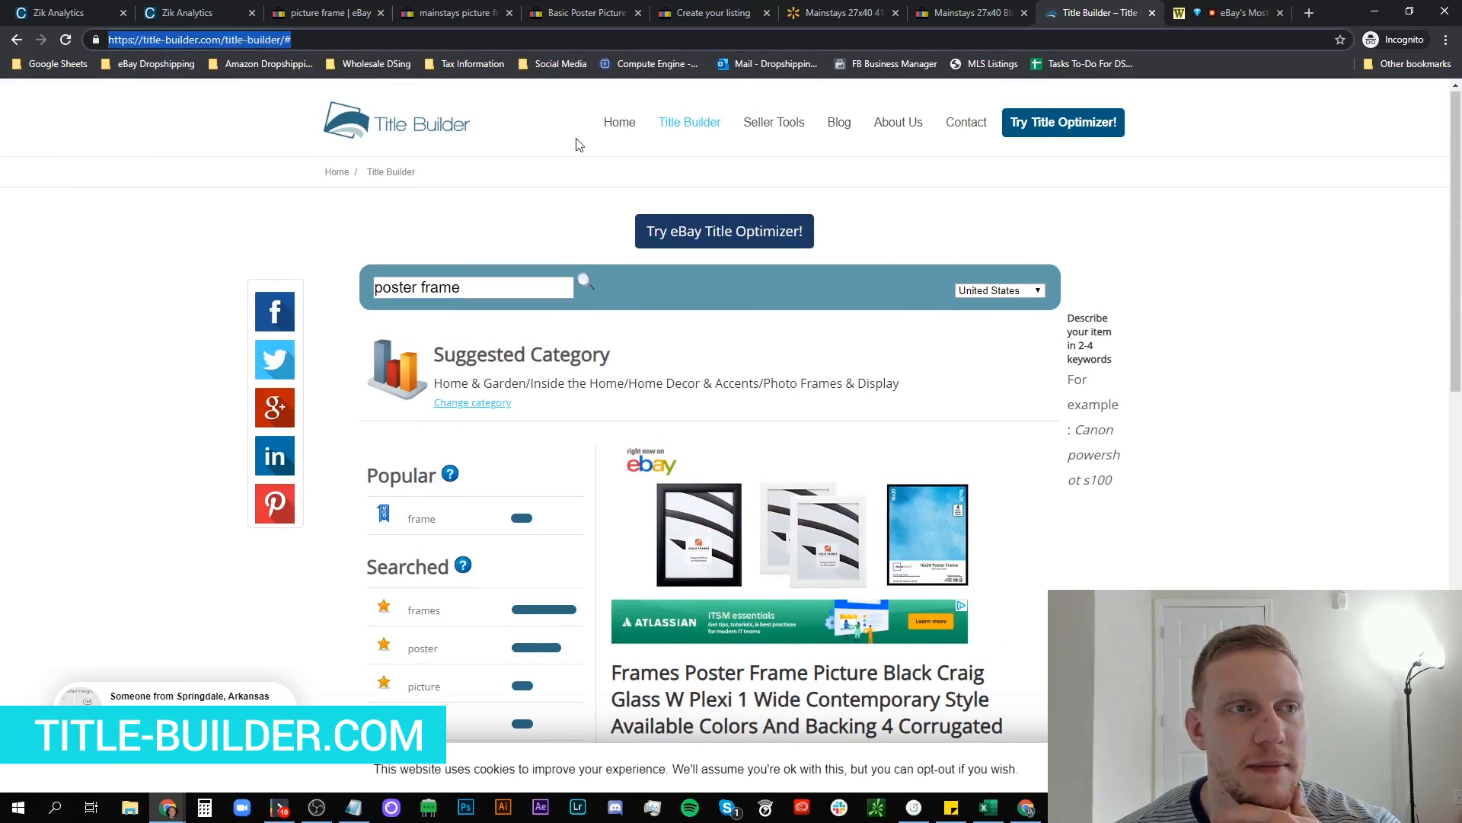
click(482, 295)
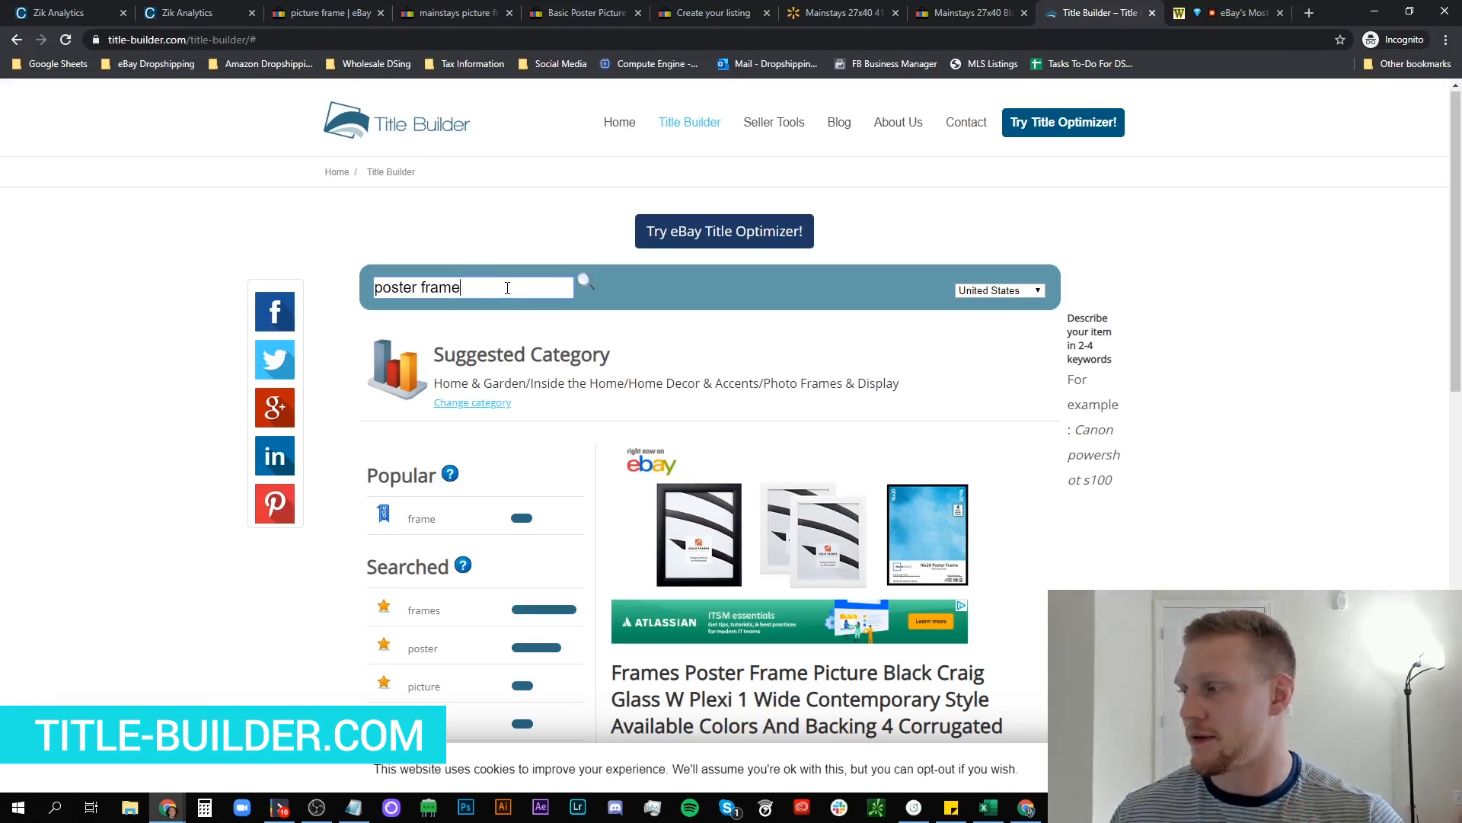
scroll(433, 376, down, 3)
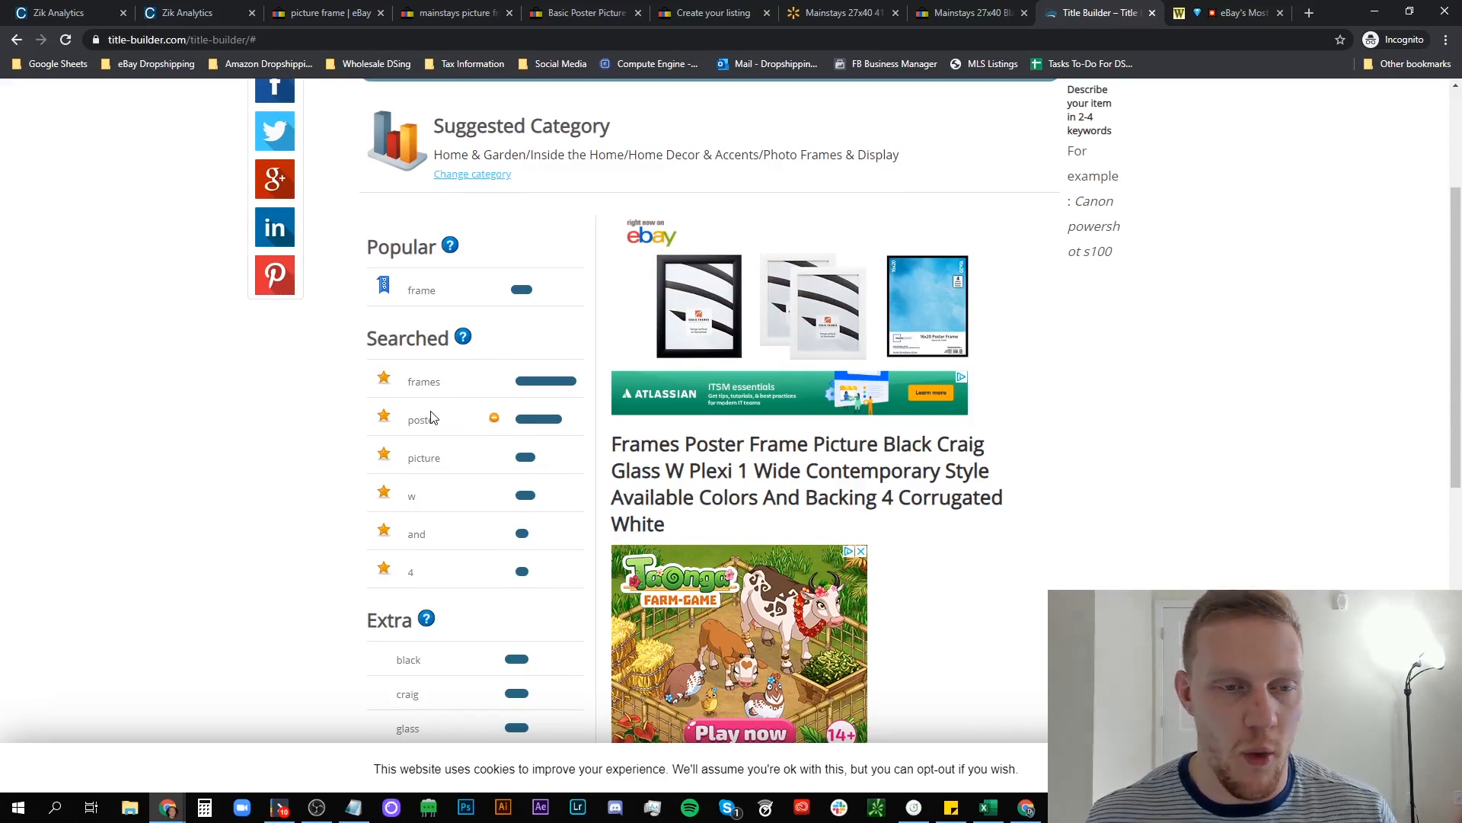
scroll(473, 404, down, 2)
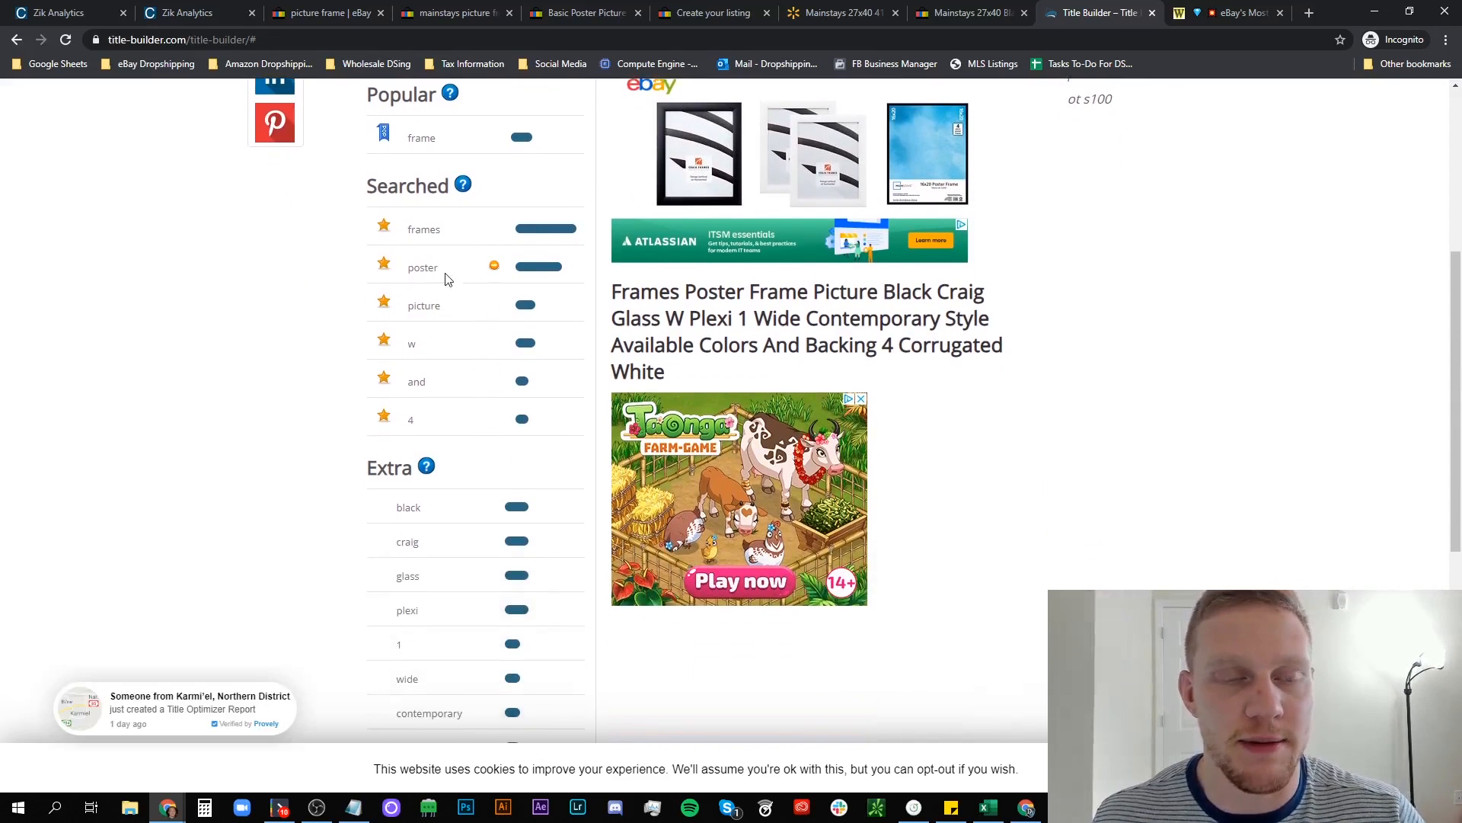
scroll(472, 396, down, 2)
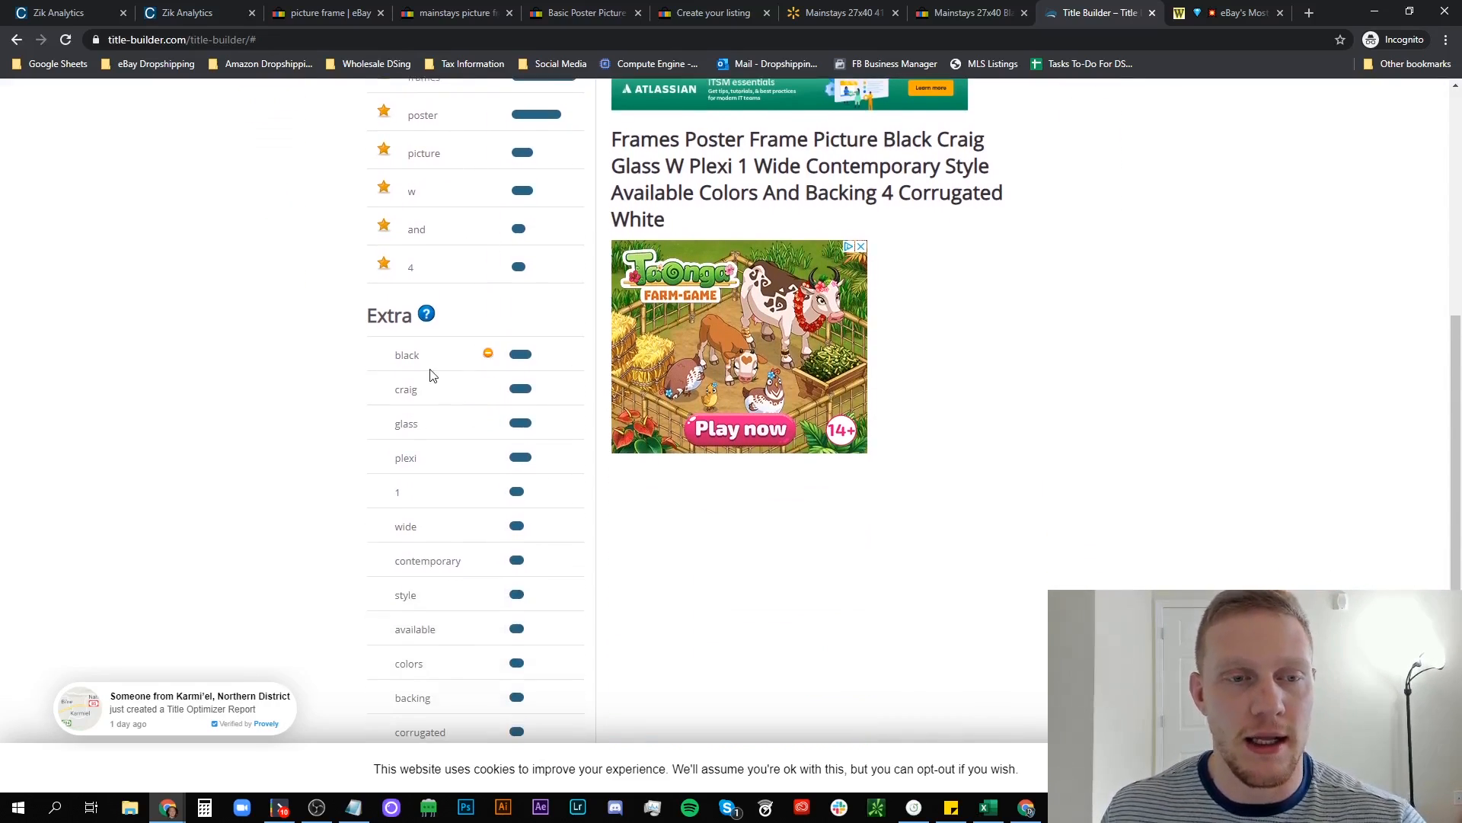
scroll(423, 411, down, 1)
scroll(426, 412, down, 1)
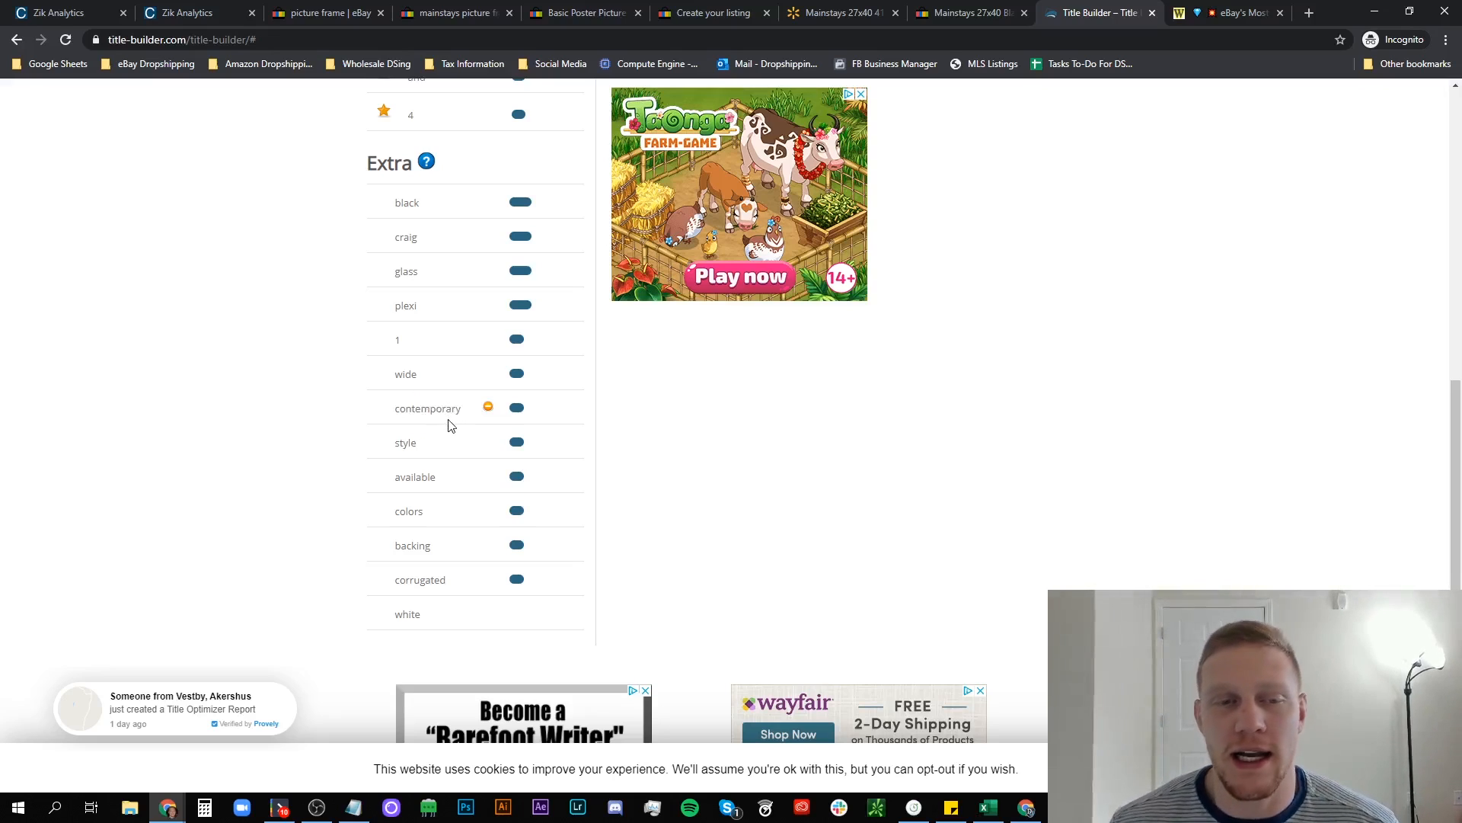
Highlight the words contemporary, wide and plexi among Title Builder's extra keywords.
drag(399, 416, 464, 411)
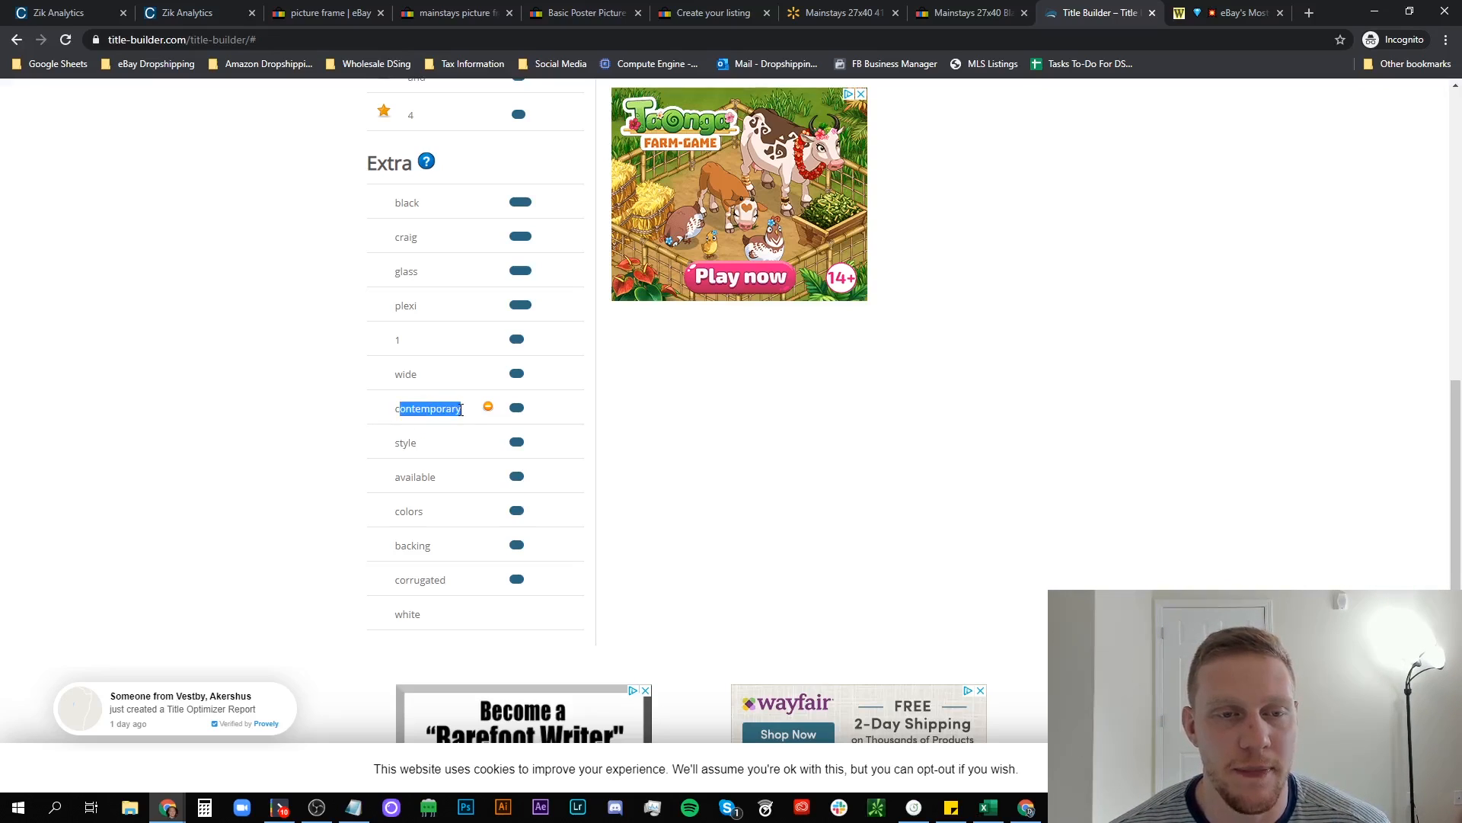
double_click(406, 373)
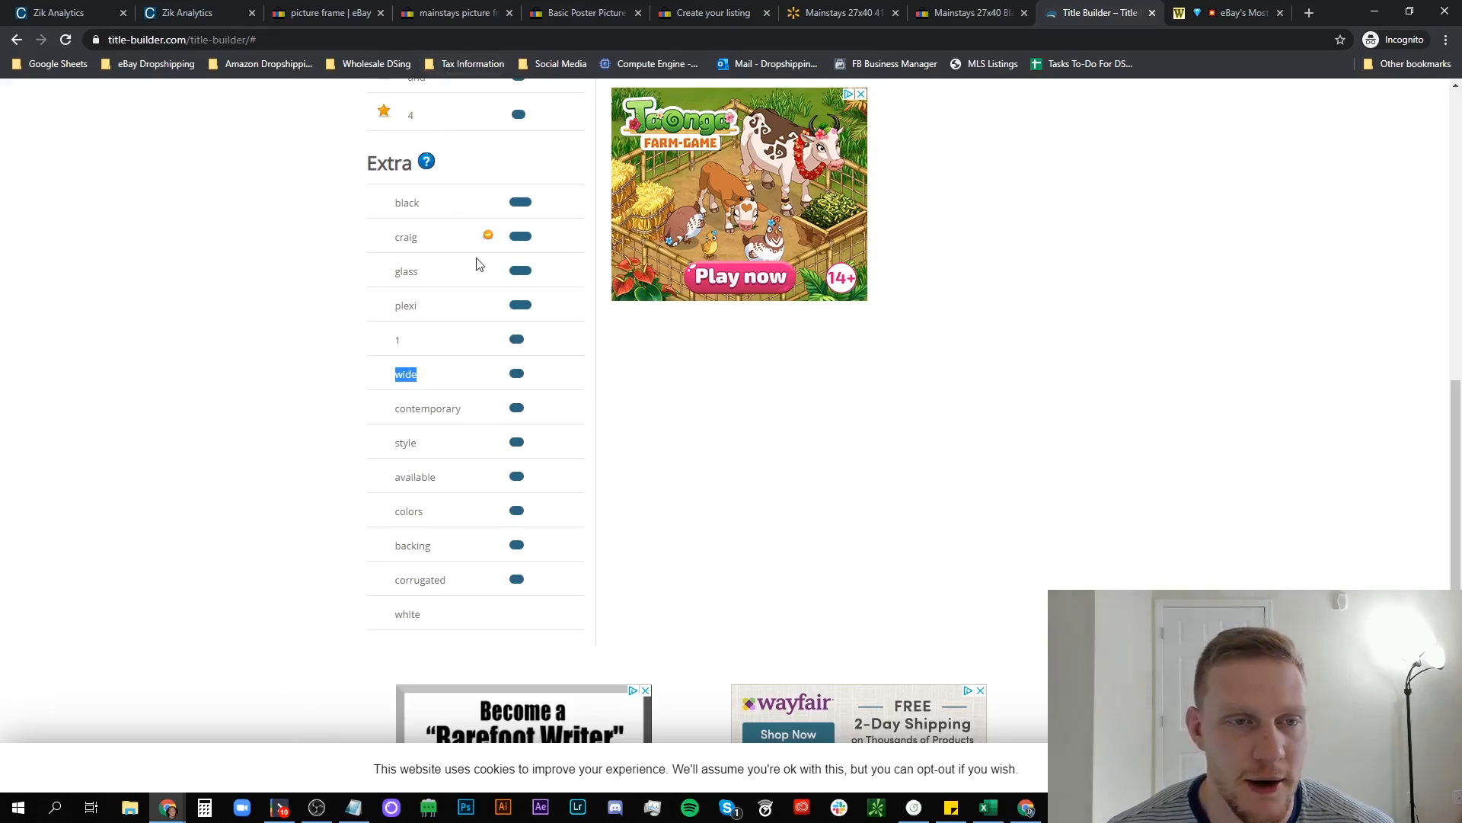
double_click(404, 305)
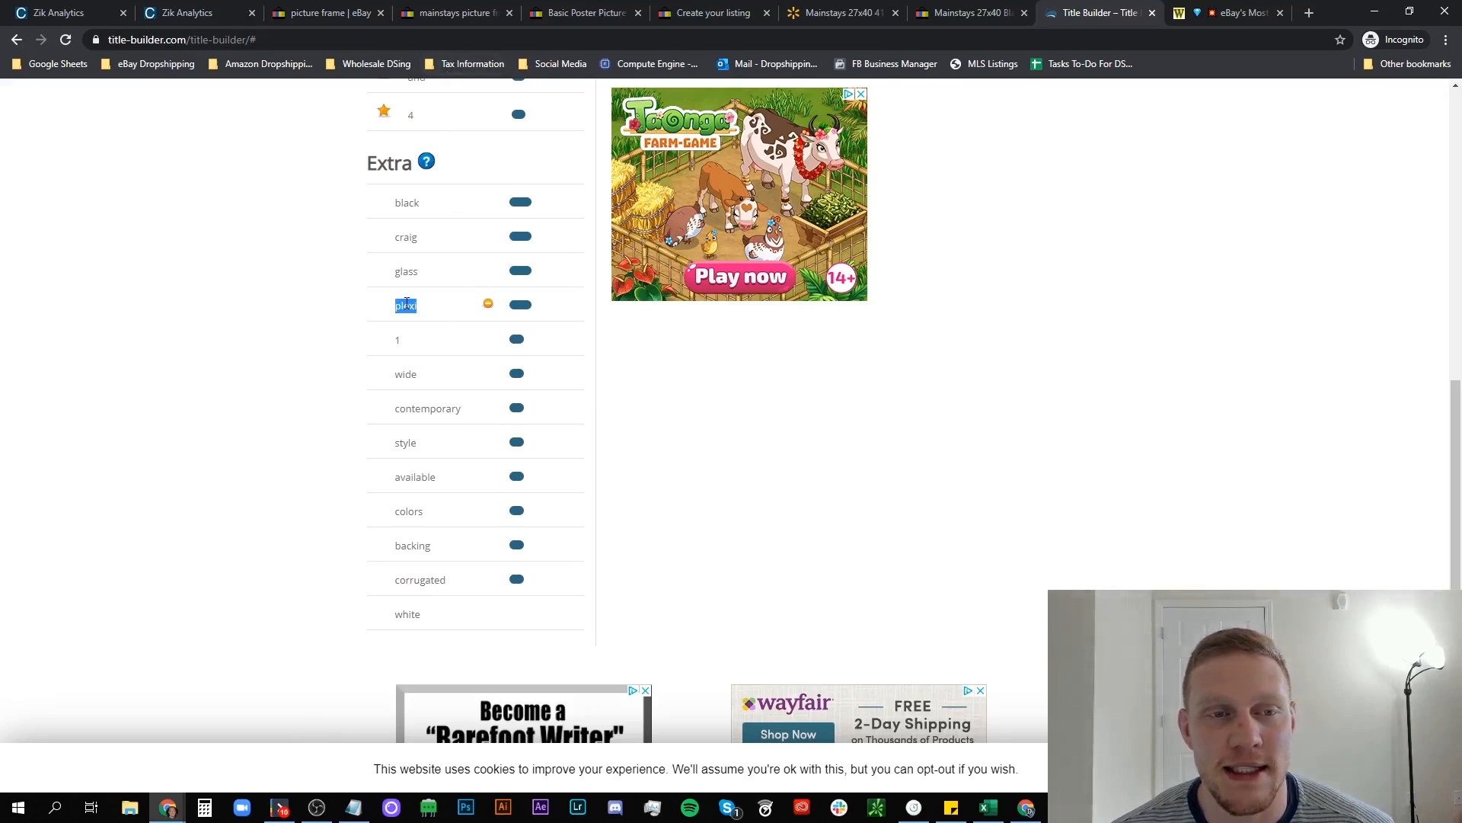
Highlight Contemporary styling, the hanging hardware line and the word Plastic in the Walmart page's product highlights.
click(835, 13)
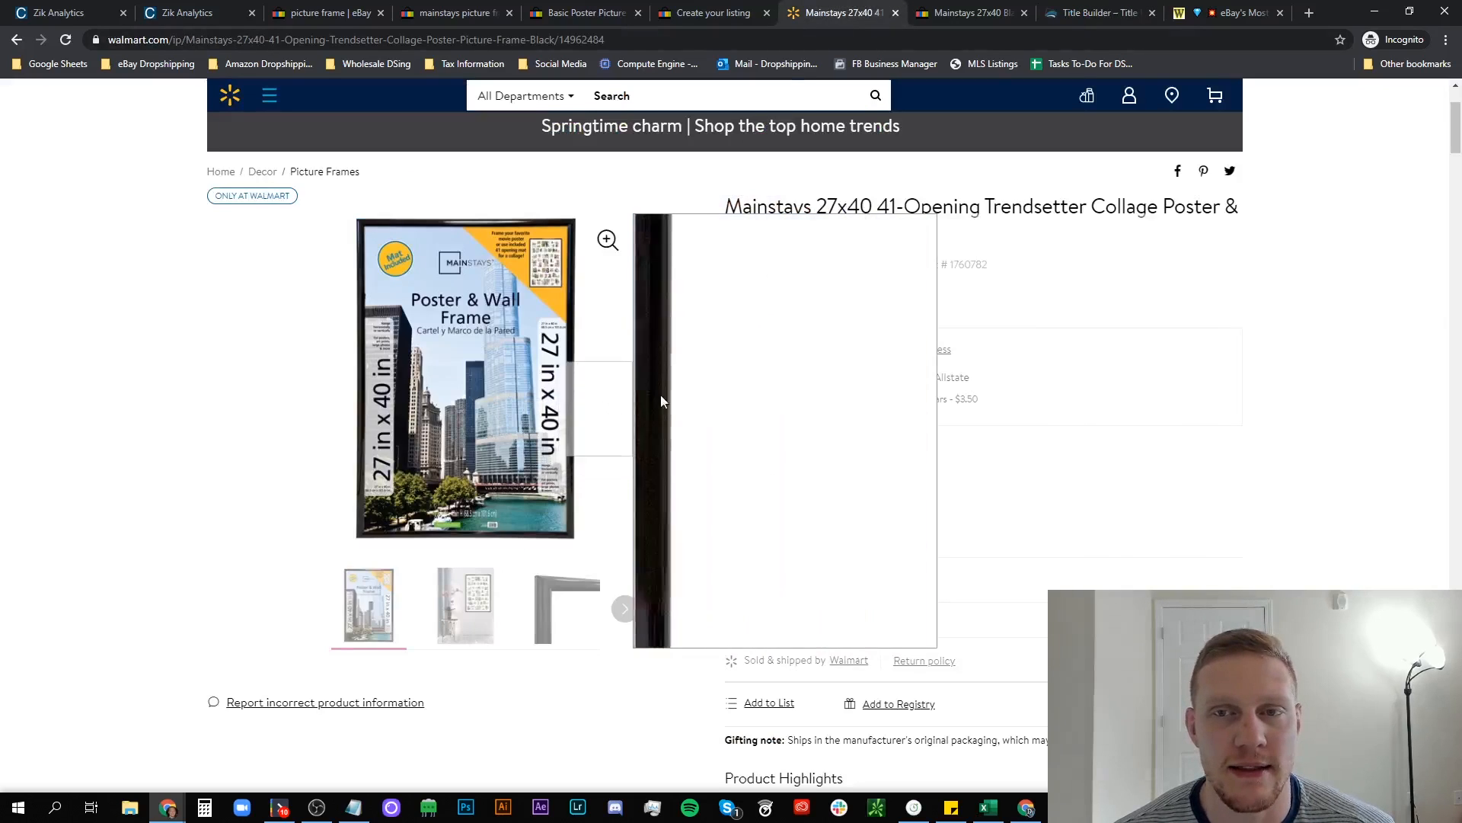
scroll(1031, 379, down, 7)
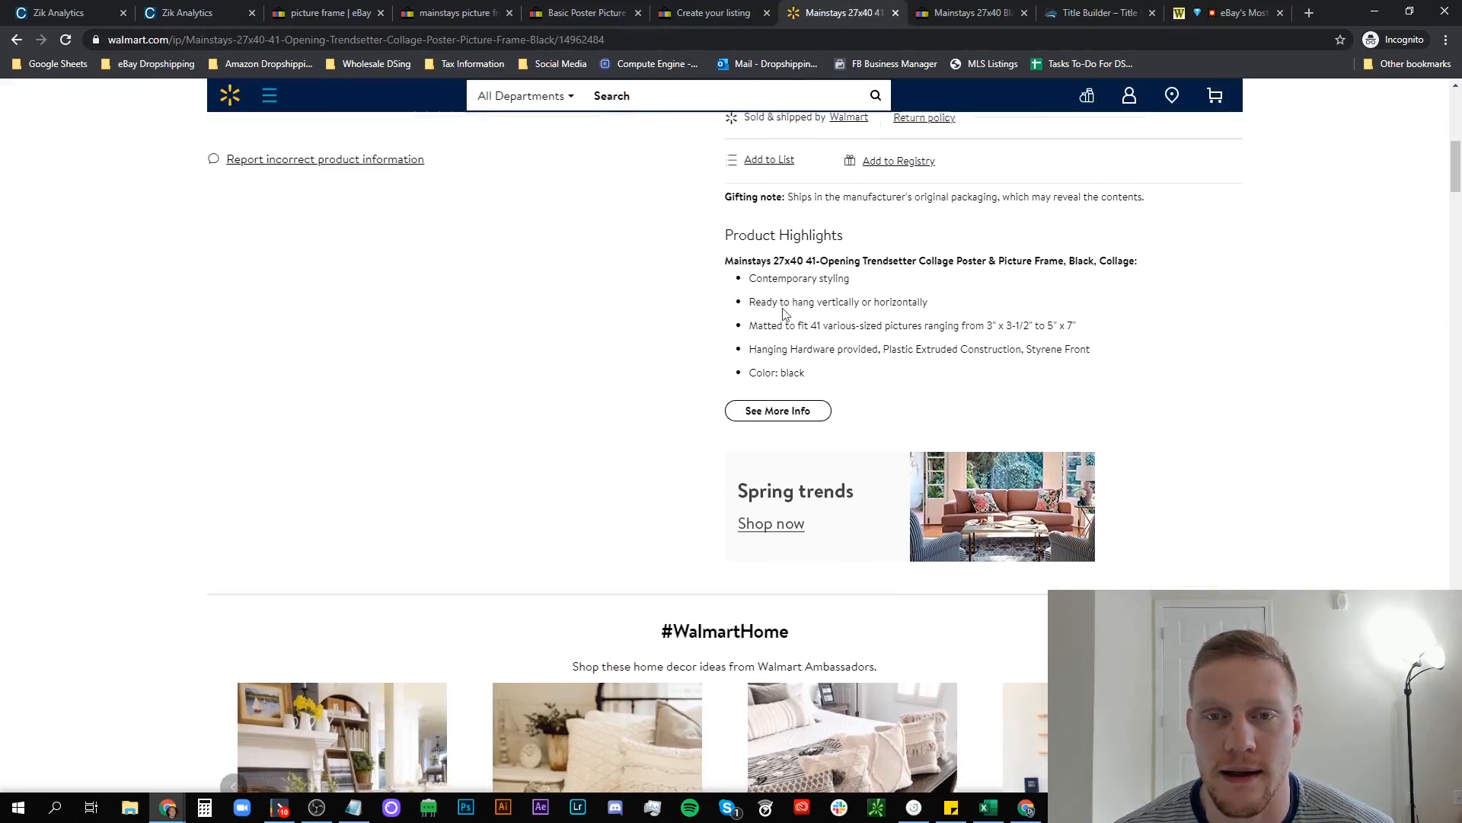
scroll(773, 305, down, 1)
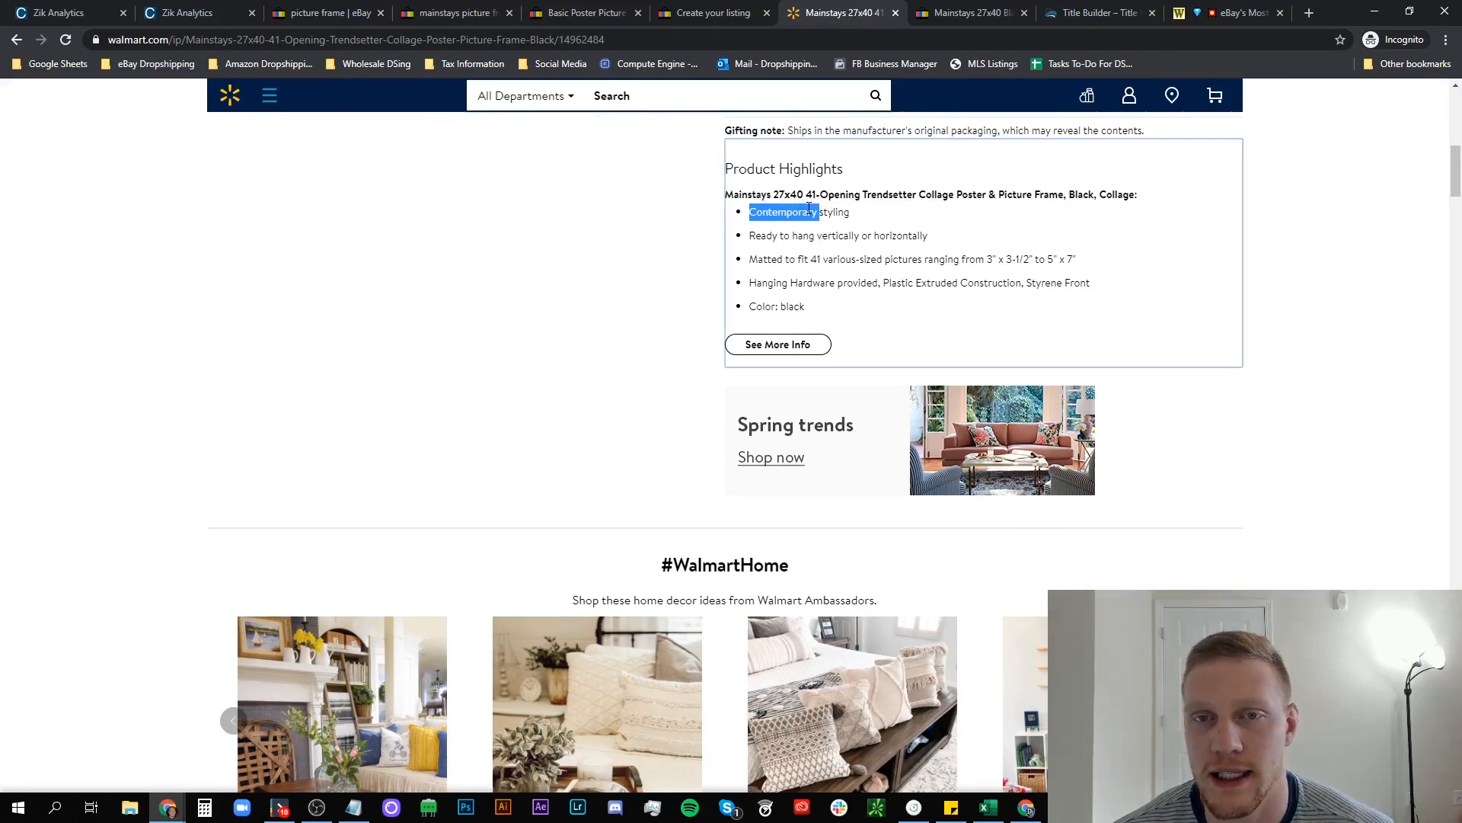
triple_click(808, 210)
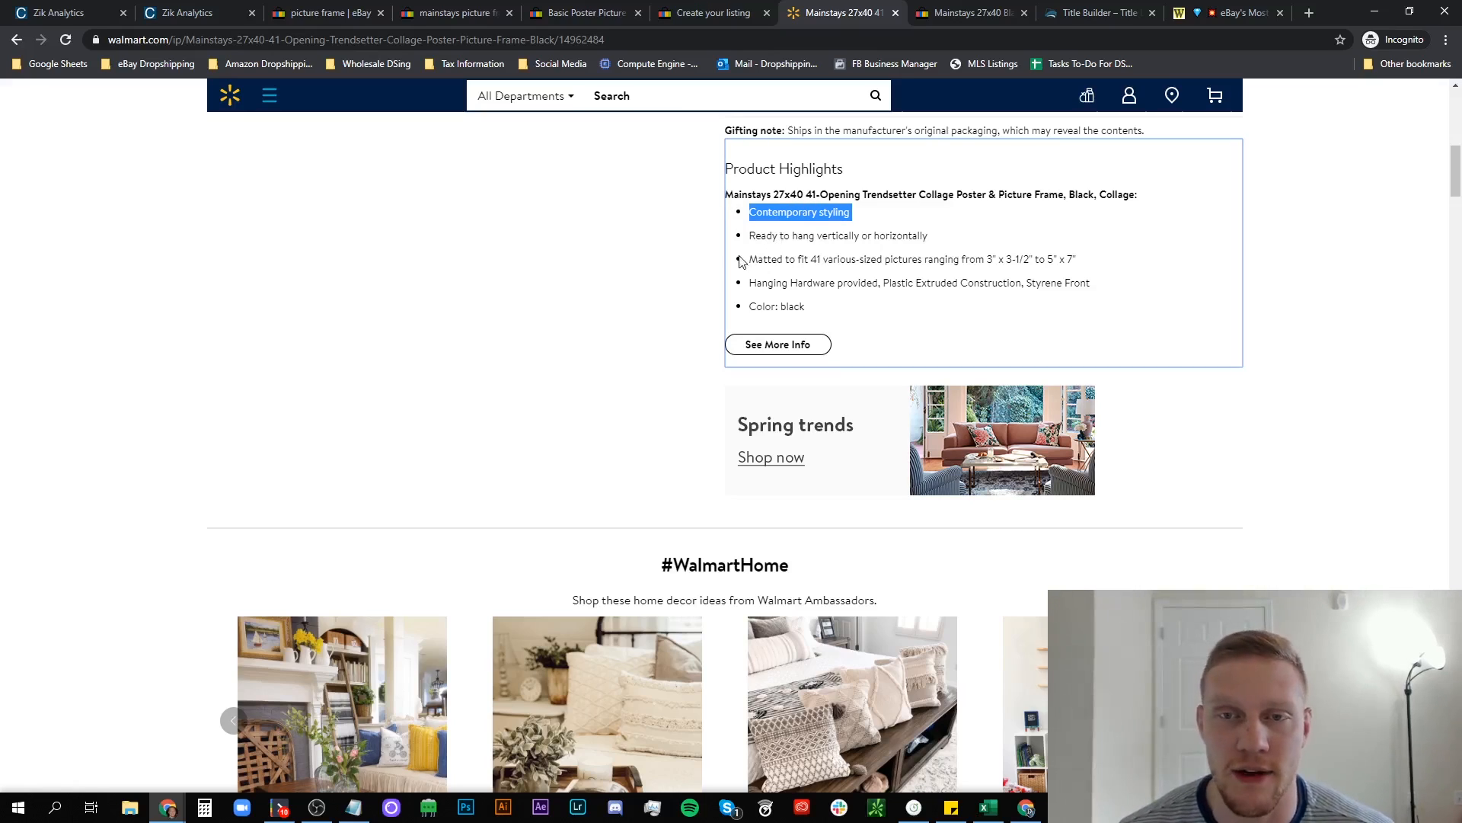
triple_click(803, 283)
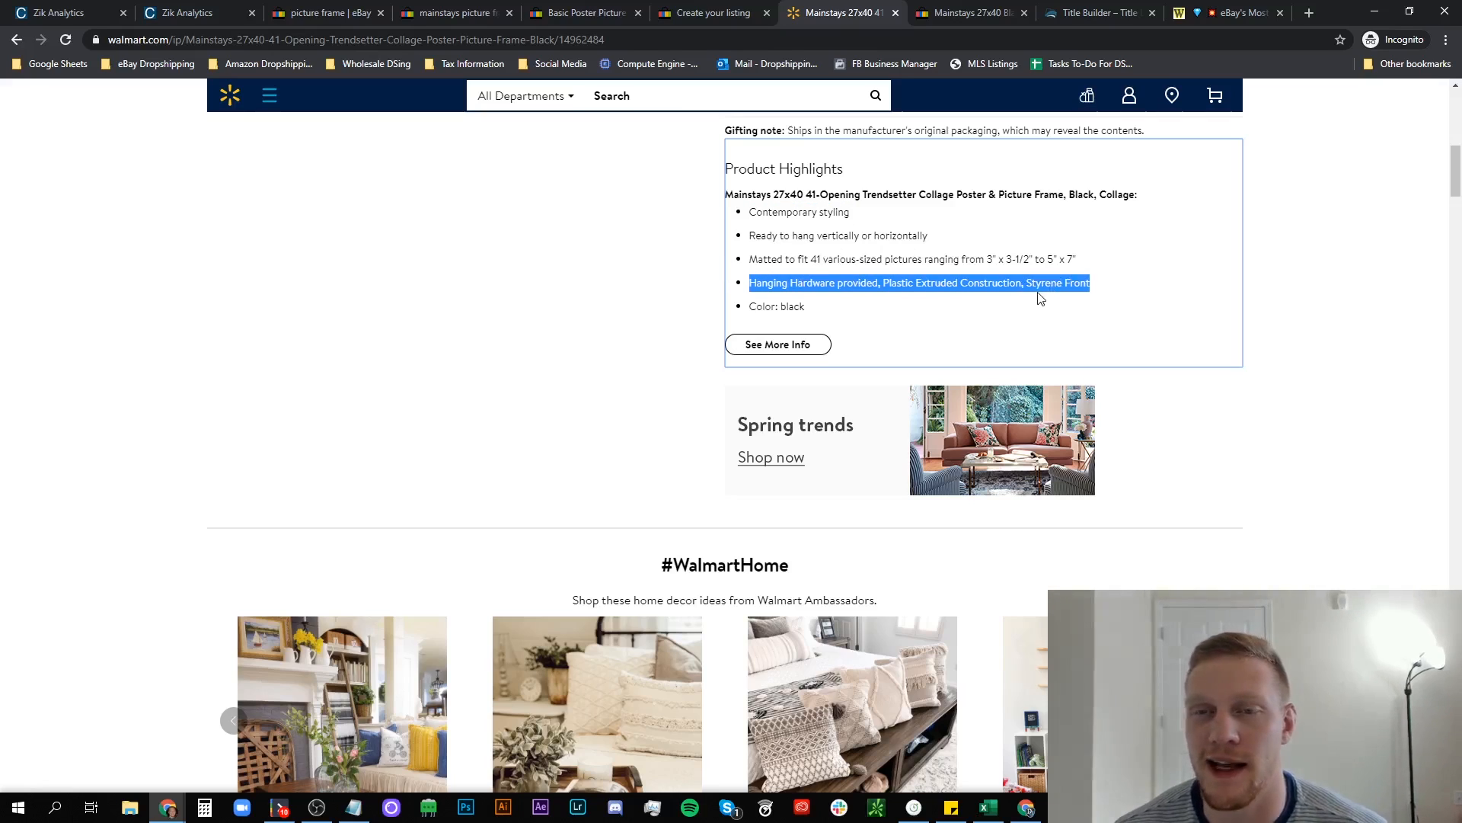
double_click(910, 283)
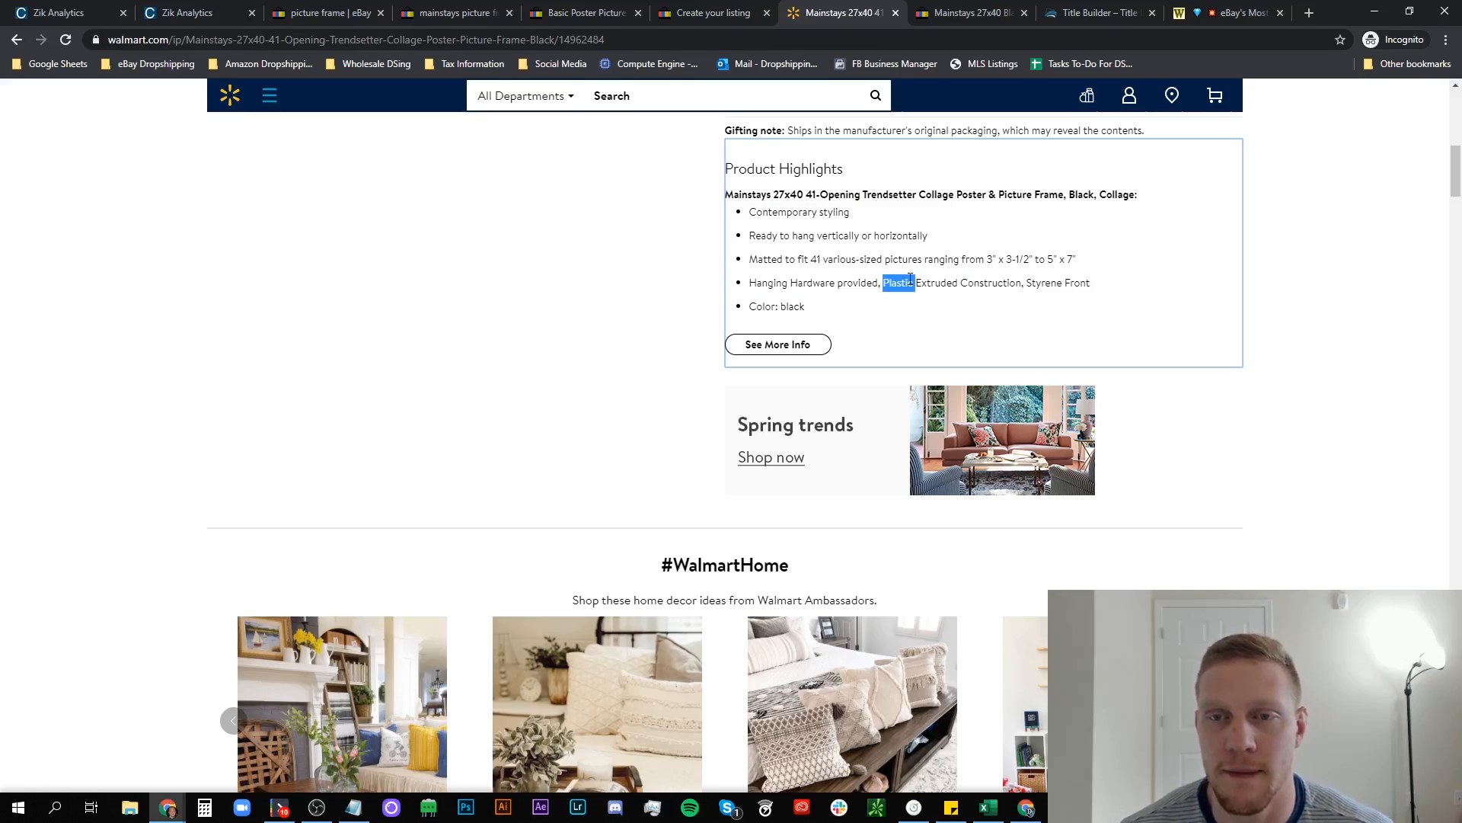
Check the open eBay picture frame pages, and highlight the word glass among Title Builder's extra keywords.
click(457, 13)
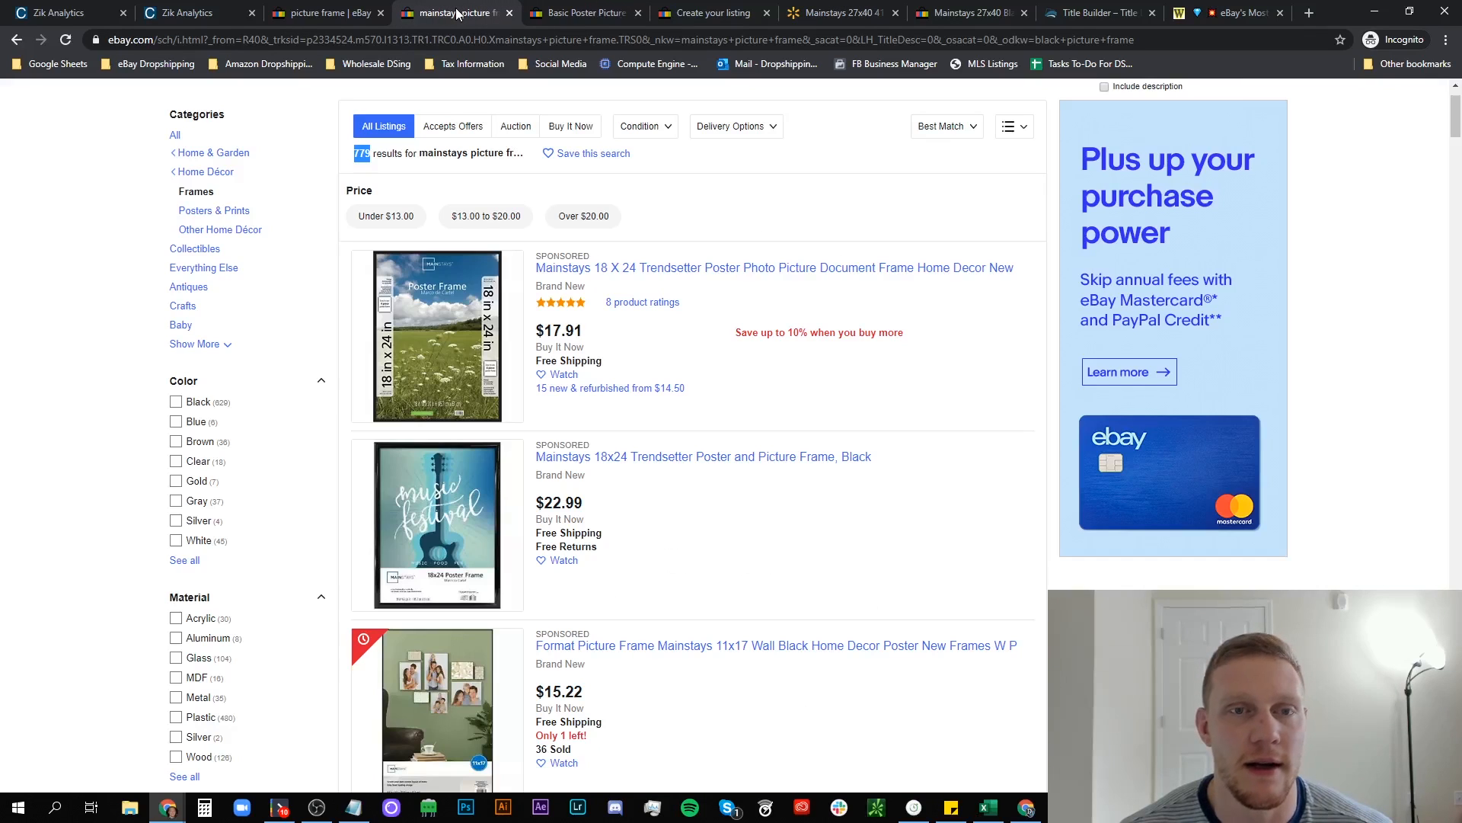
click(320, 14)
click(578, 16)
click(1089, 12)
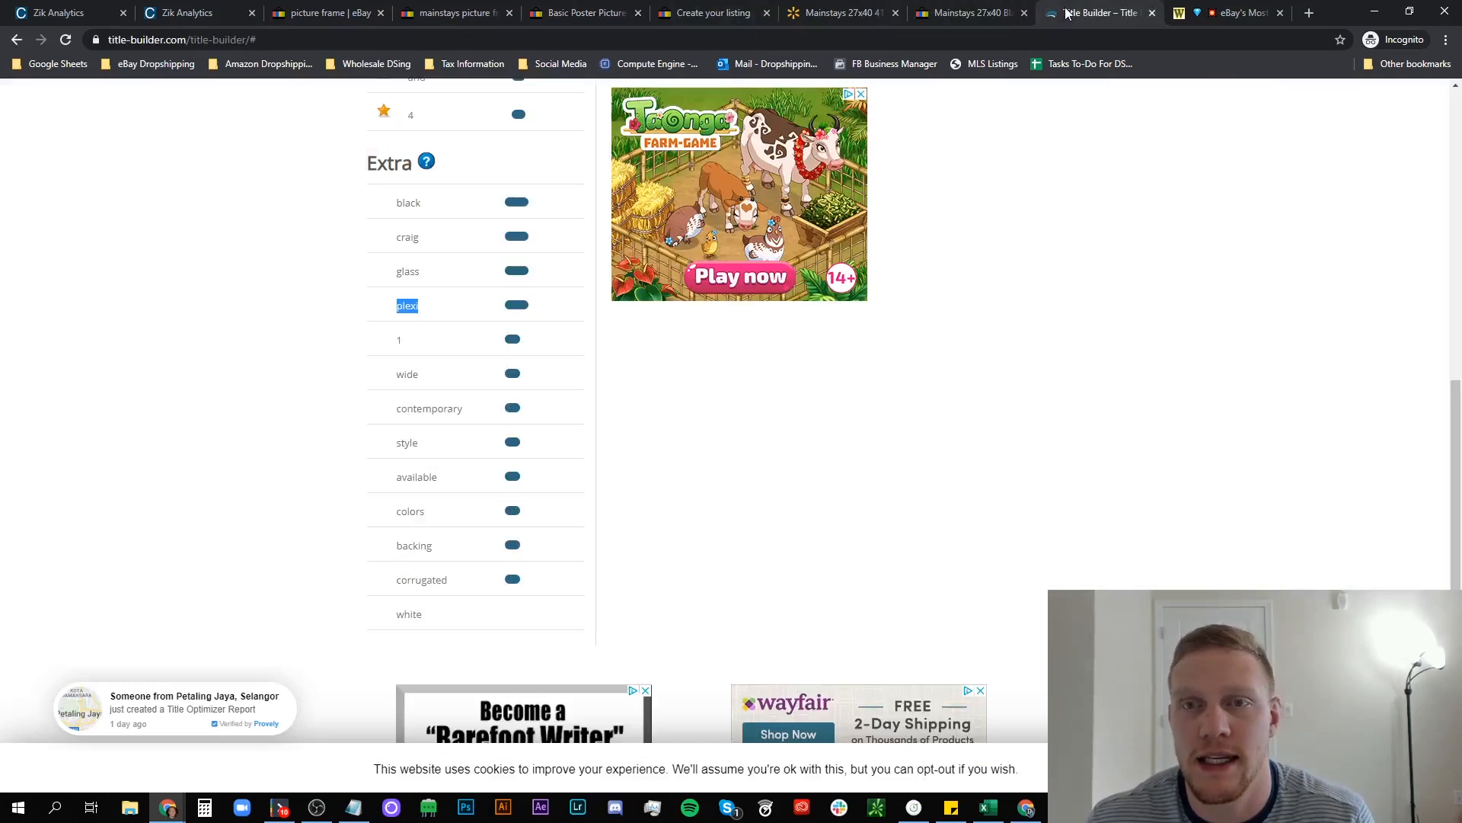
double_click(407, 272)
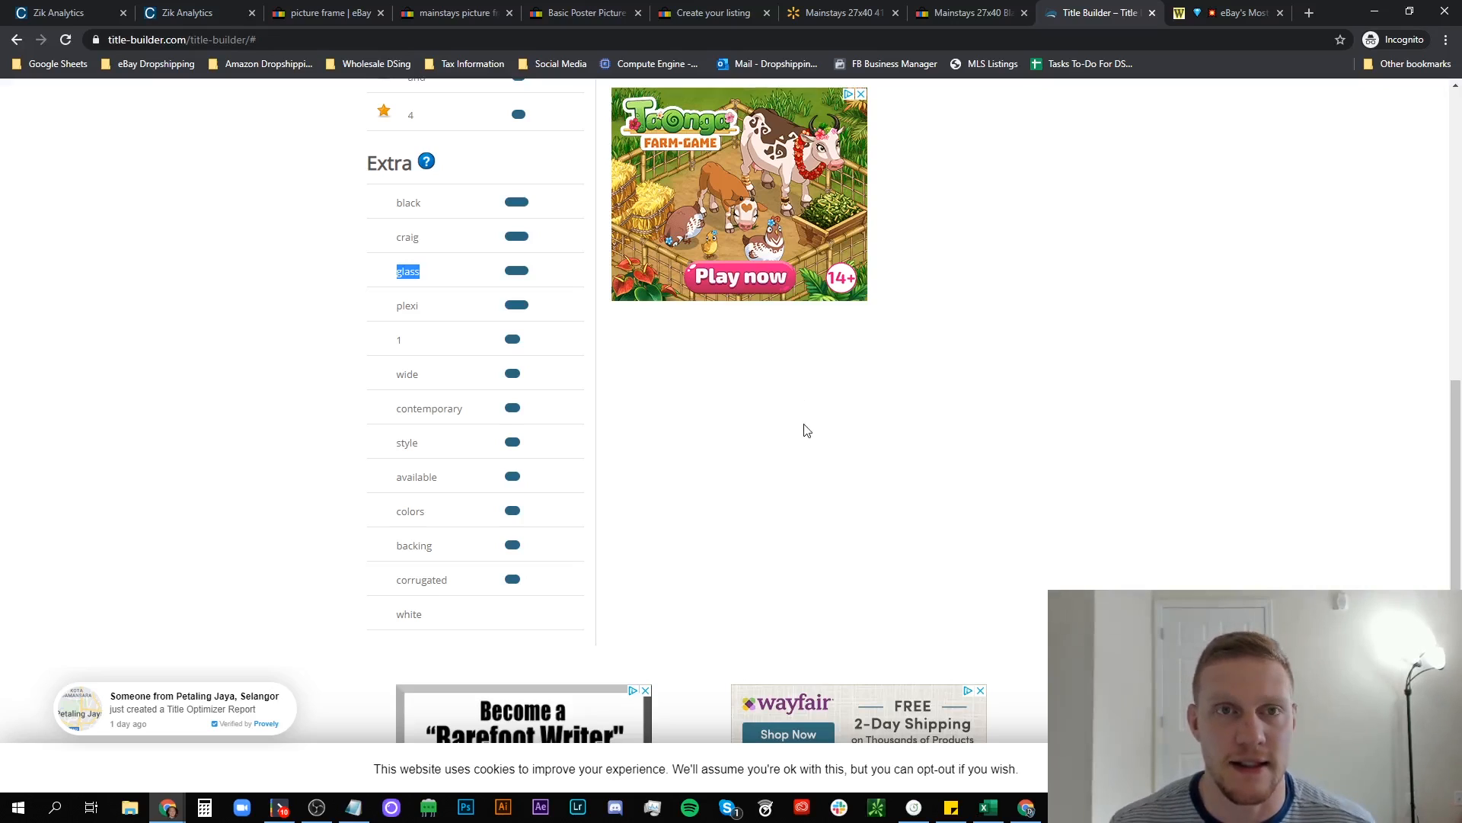
Compare the Black Poster eBay listing with the Walmart product page, highlighting Collage in the eBay title.
click(966, 13)
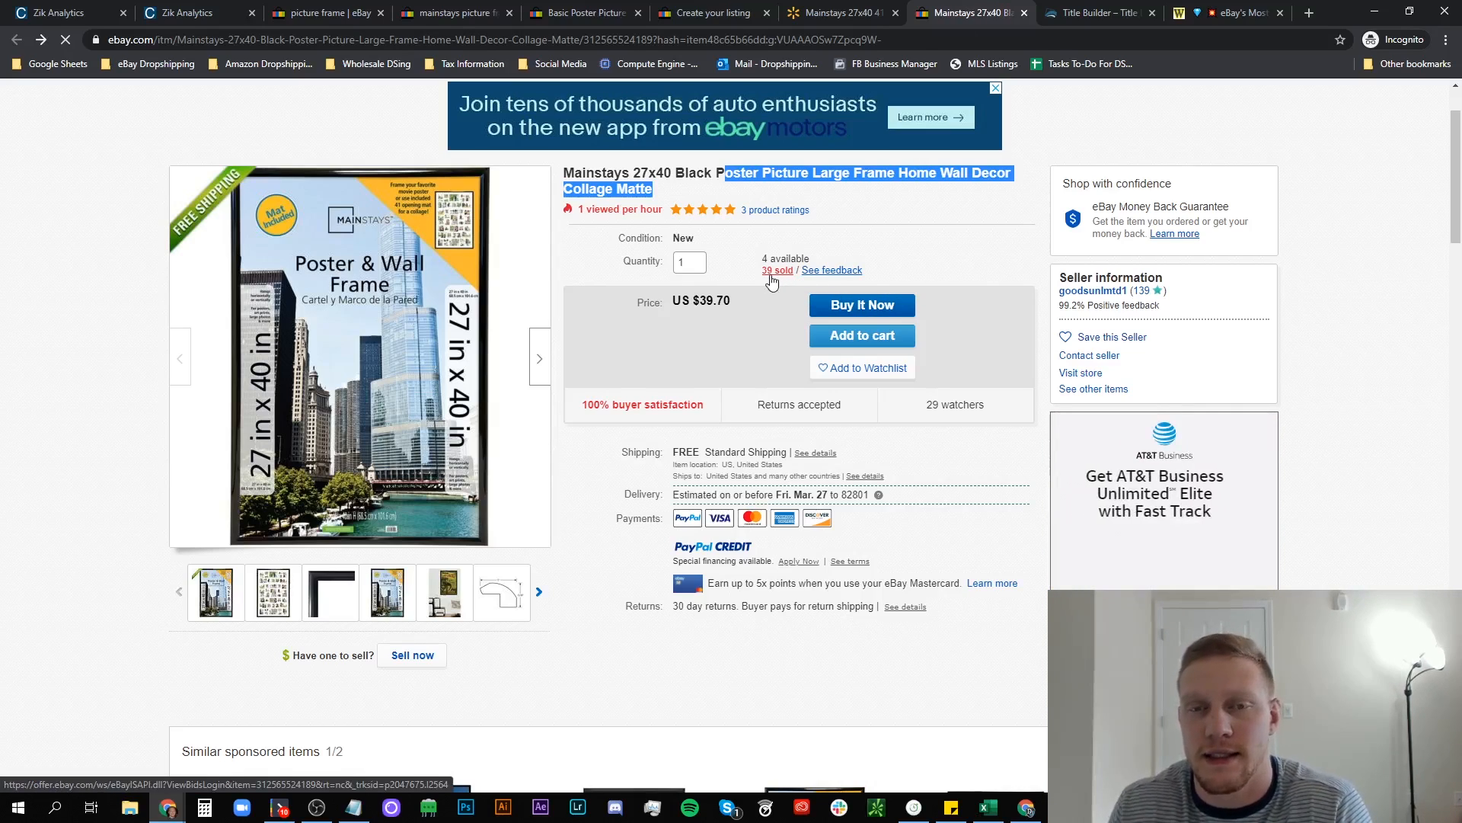
click(841, 14)
scroll(904, 223, up, 5)
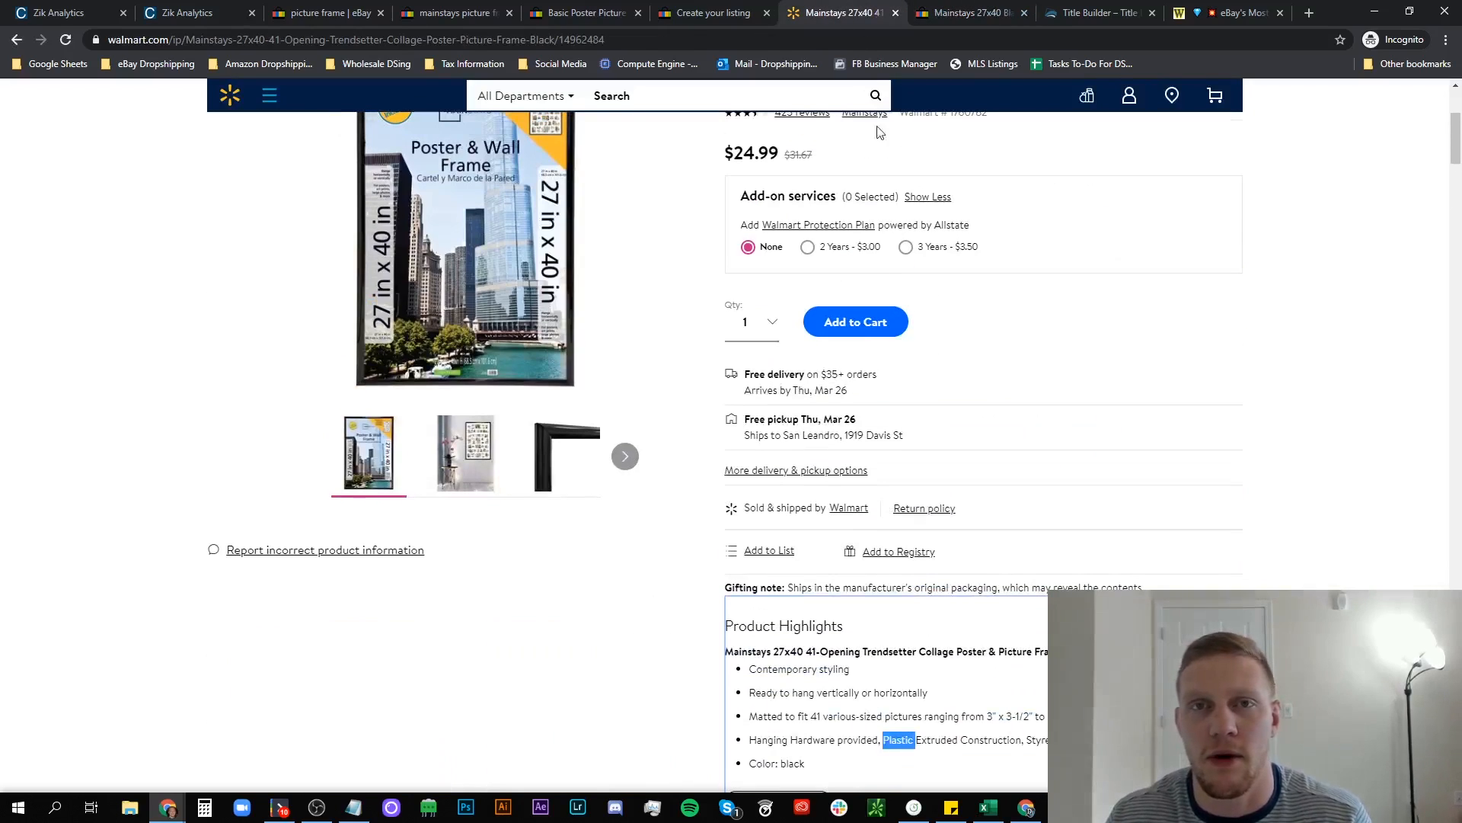
click(948, 14)
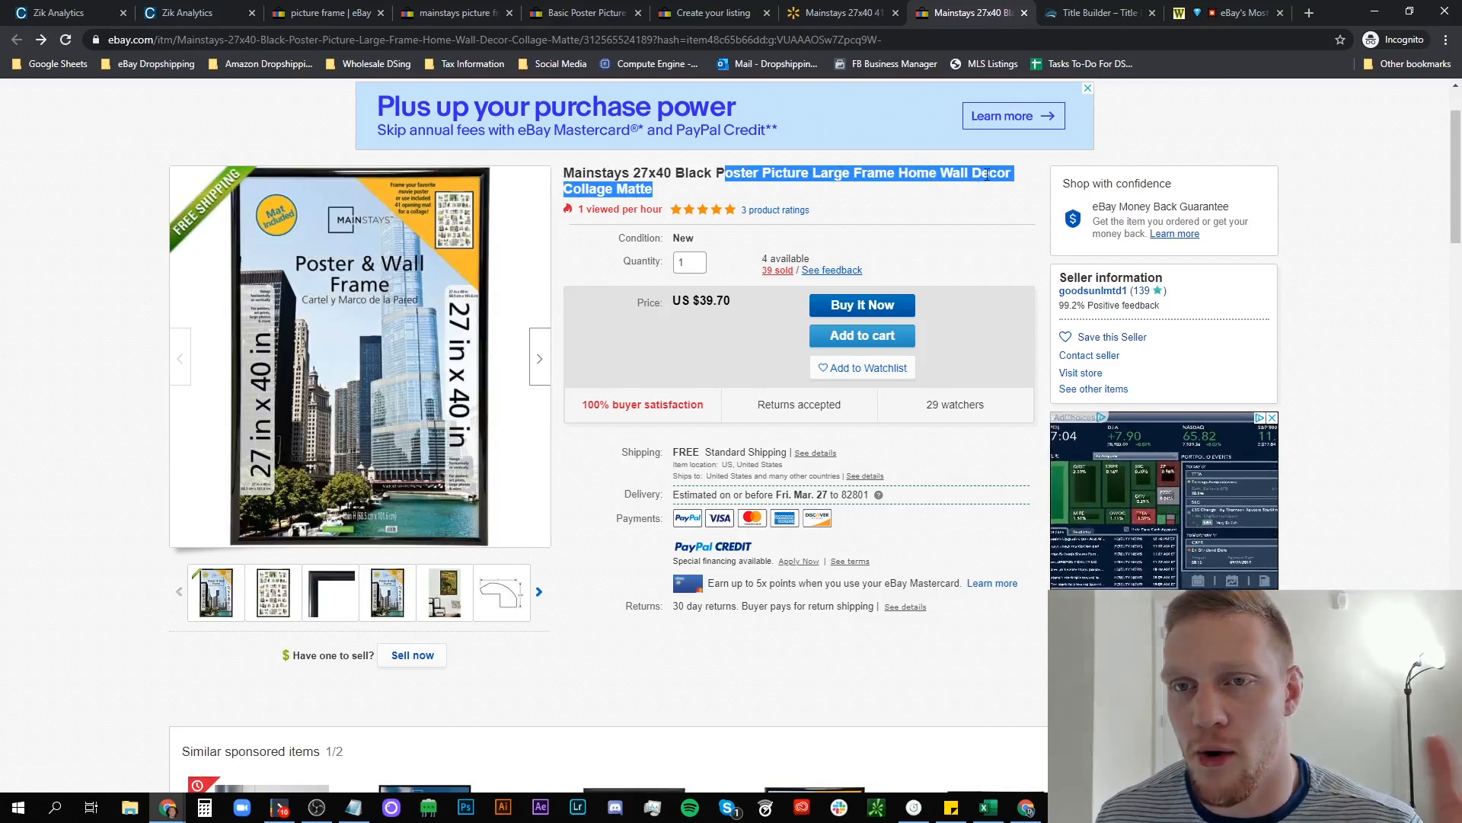
double_click(595, 191)
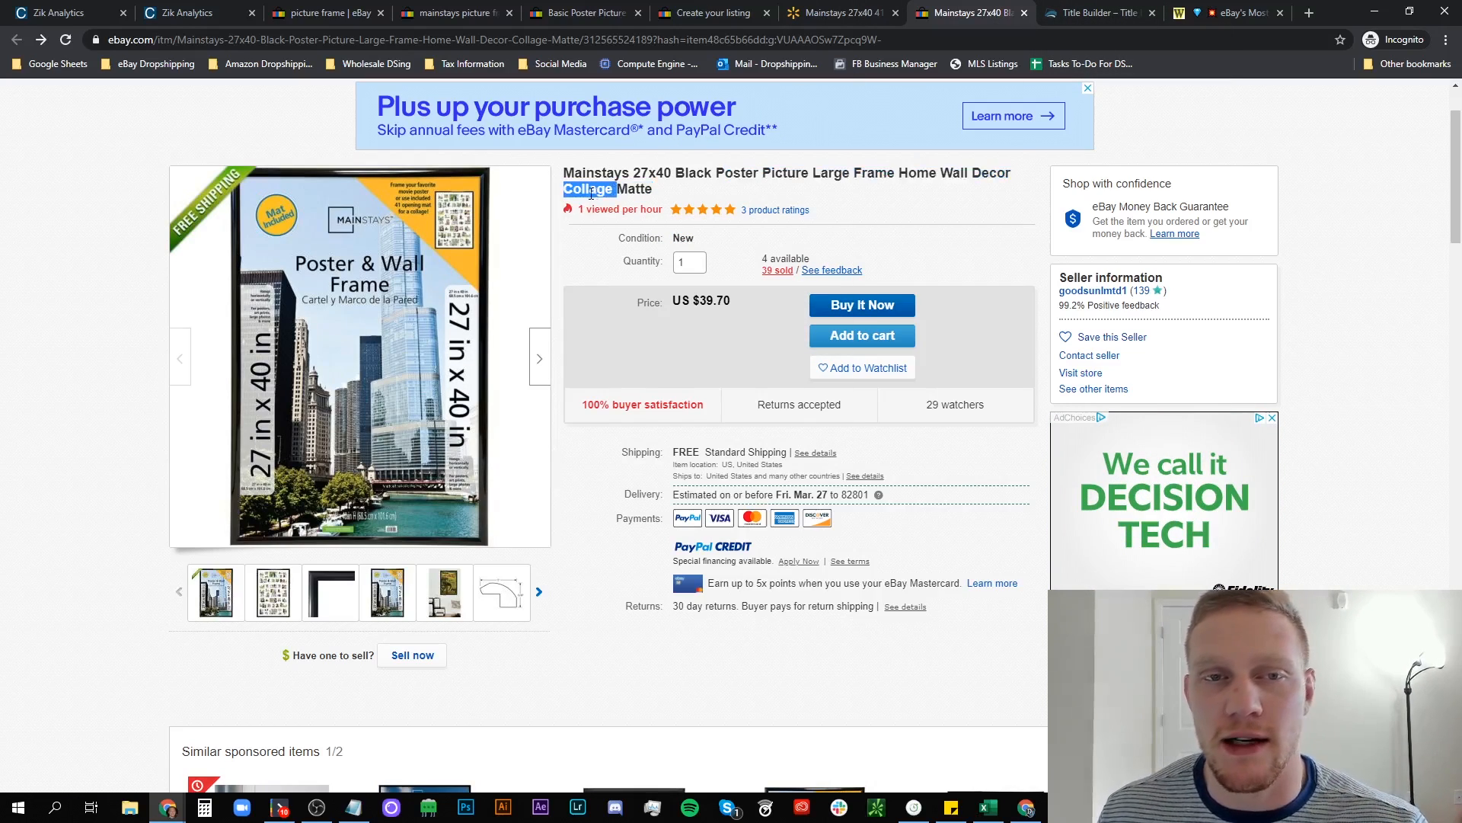
Highlight Matte in the Black Poster eBay listing's title and Office in the draft listing title.
double_click(642, 191)
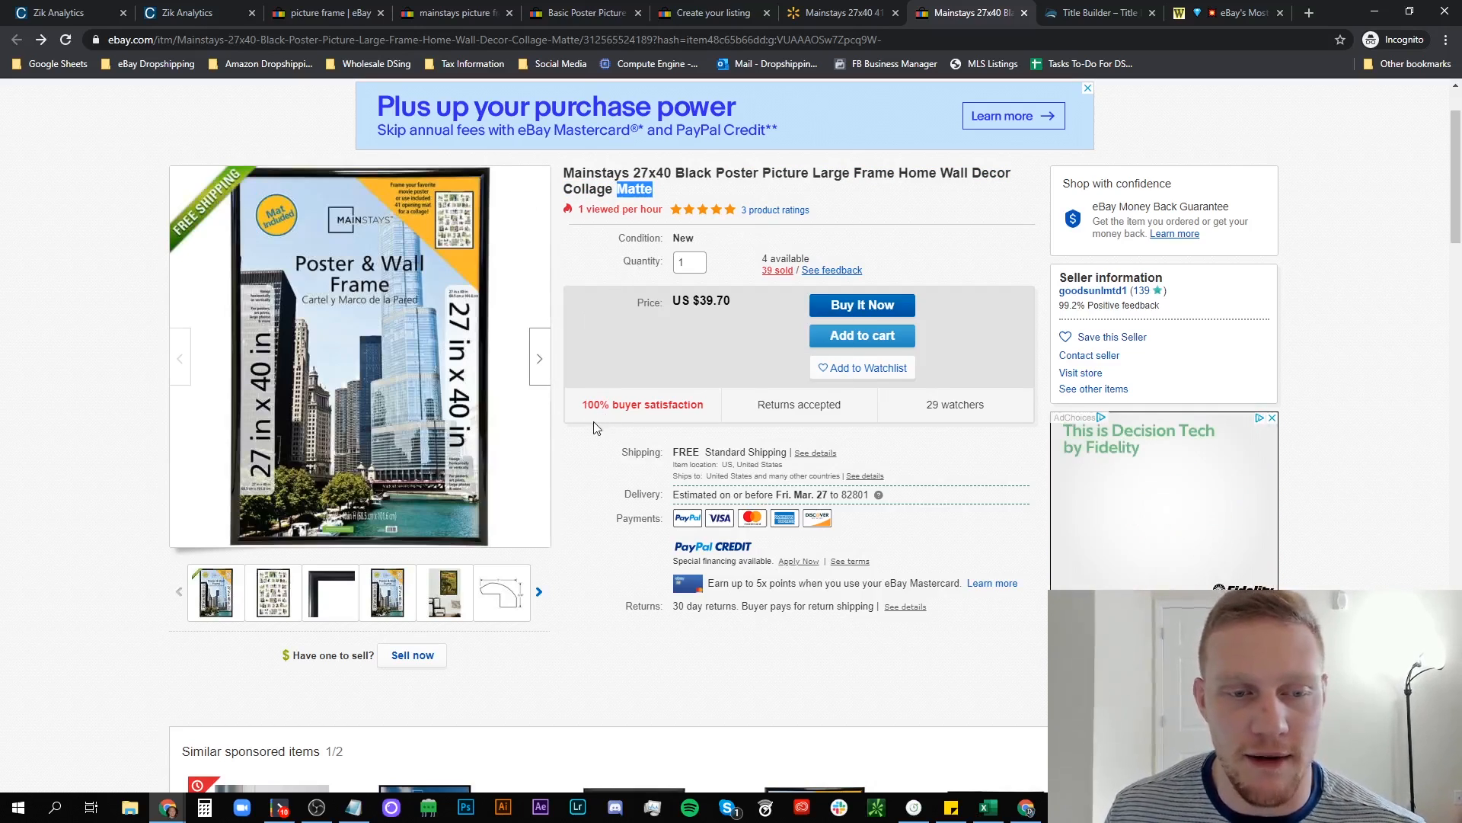
mouse_move(704, 209)
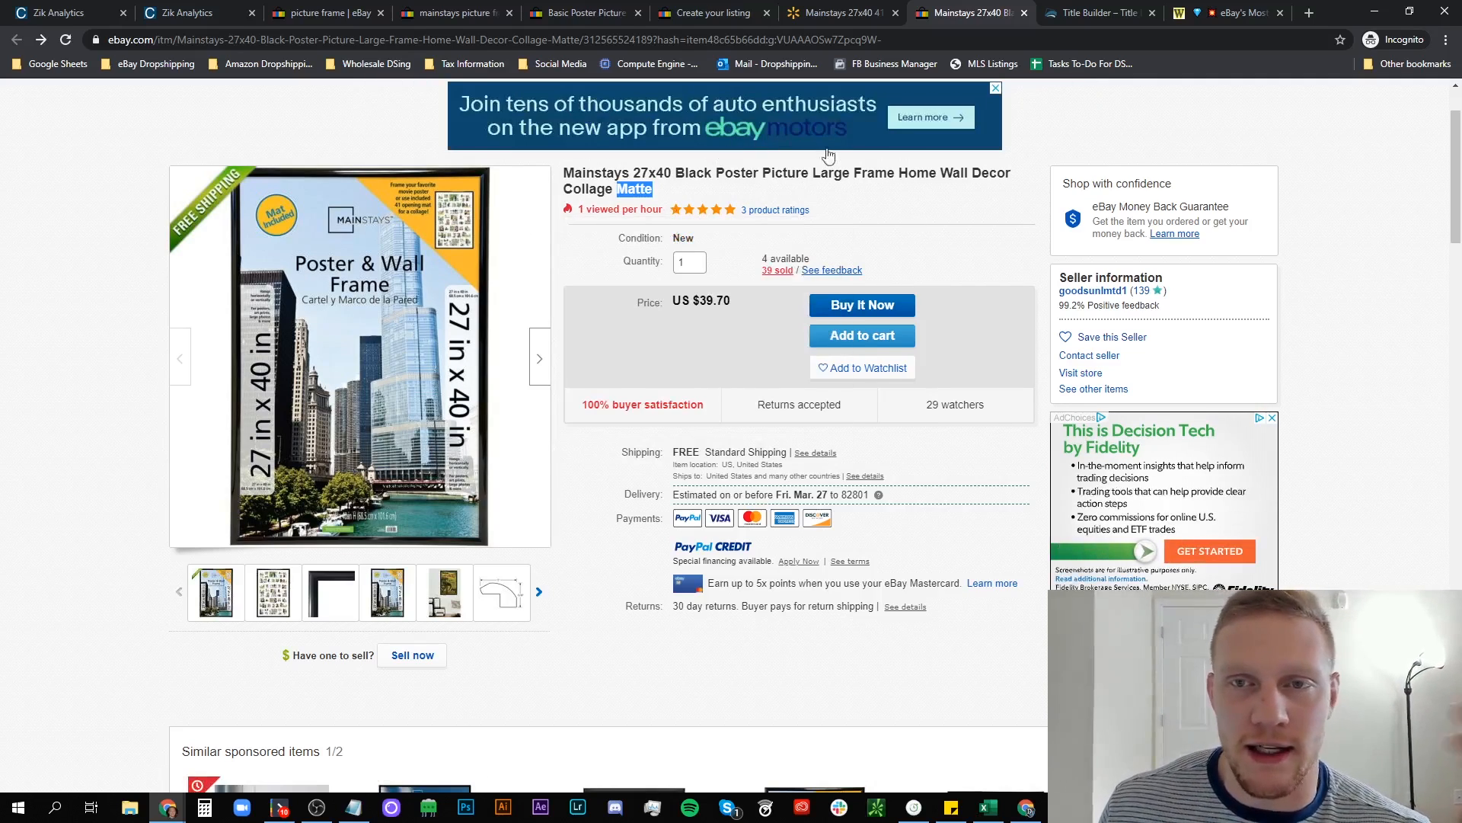
click(579, 13)
click(709, 13)
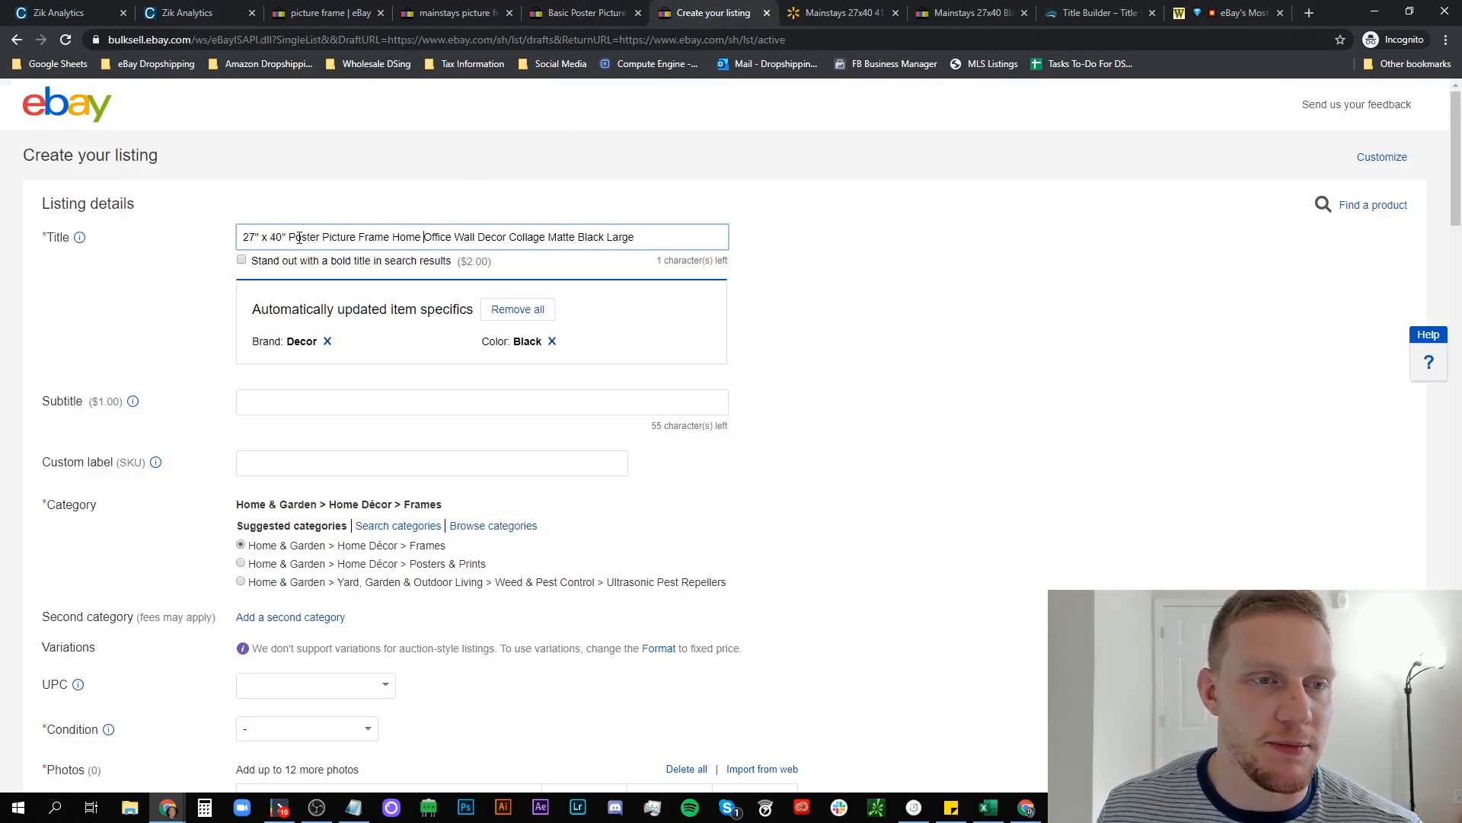
double_click(444, 236)
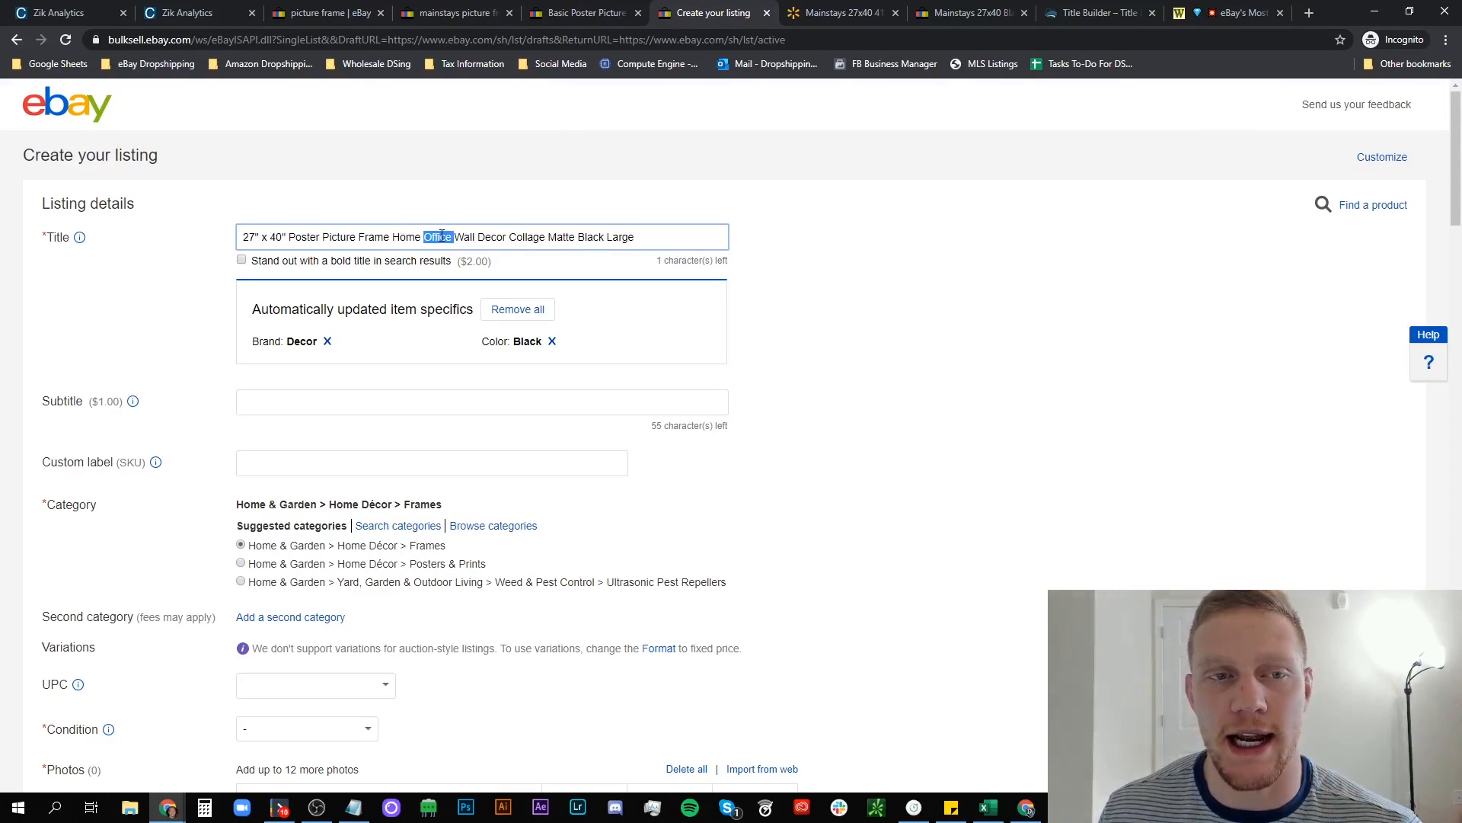
Examine the Features text and bullet list in the Walmart page's item description for title keywords.
click(841, 13)
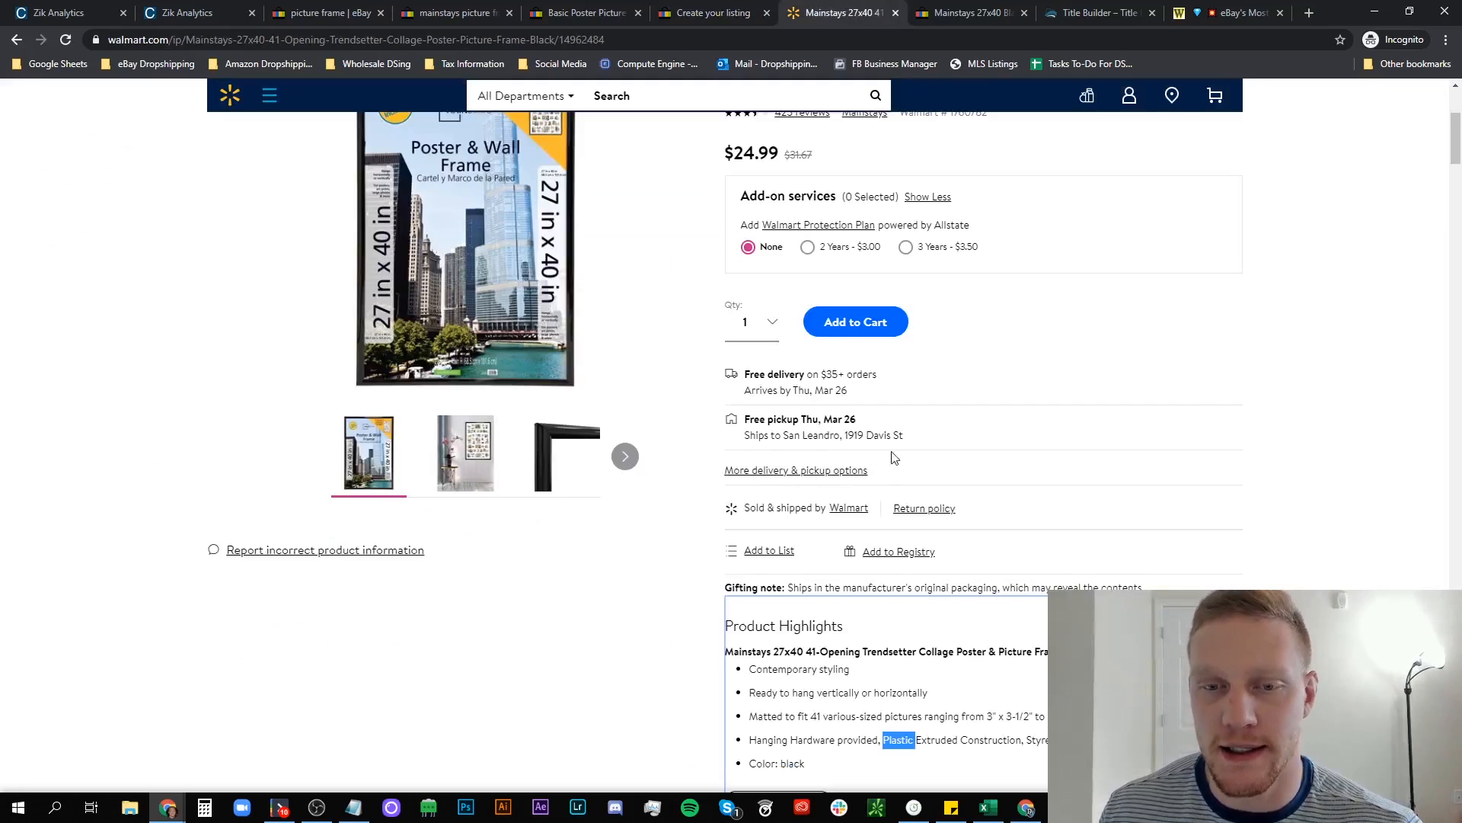
scroll(894, 461, down, 10)
scroll(635, 427, down, 6)
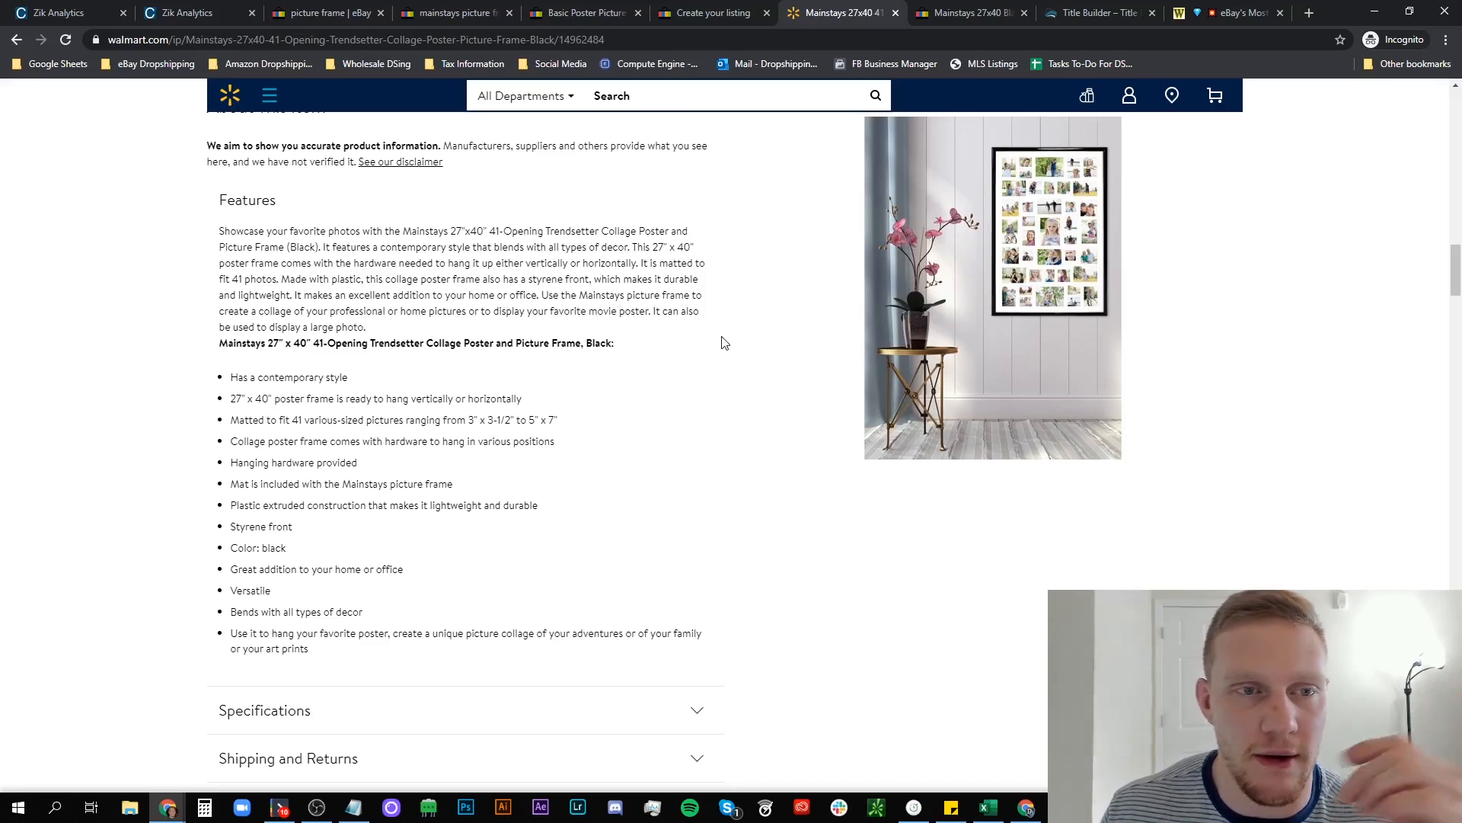
scroll(722, 340, up, 1)
Highlight Collage and Matte in the draft title and compare them with the Walmart item description.
click(709, 13)
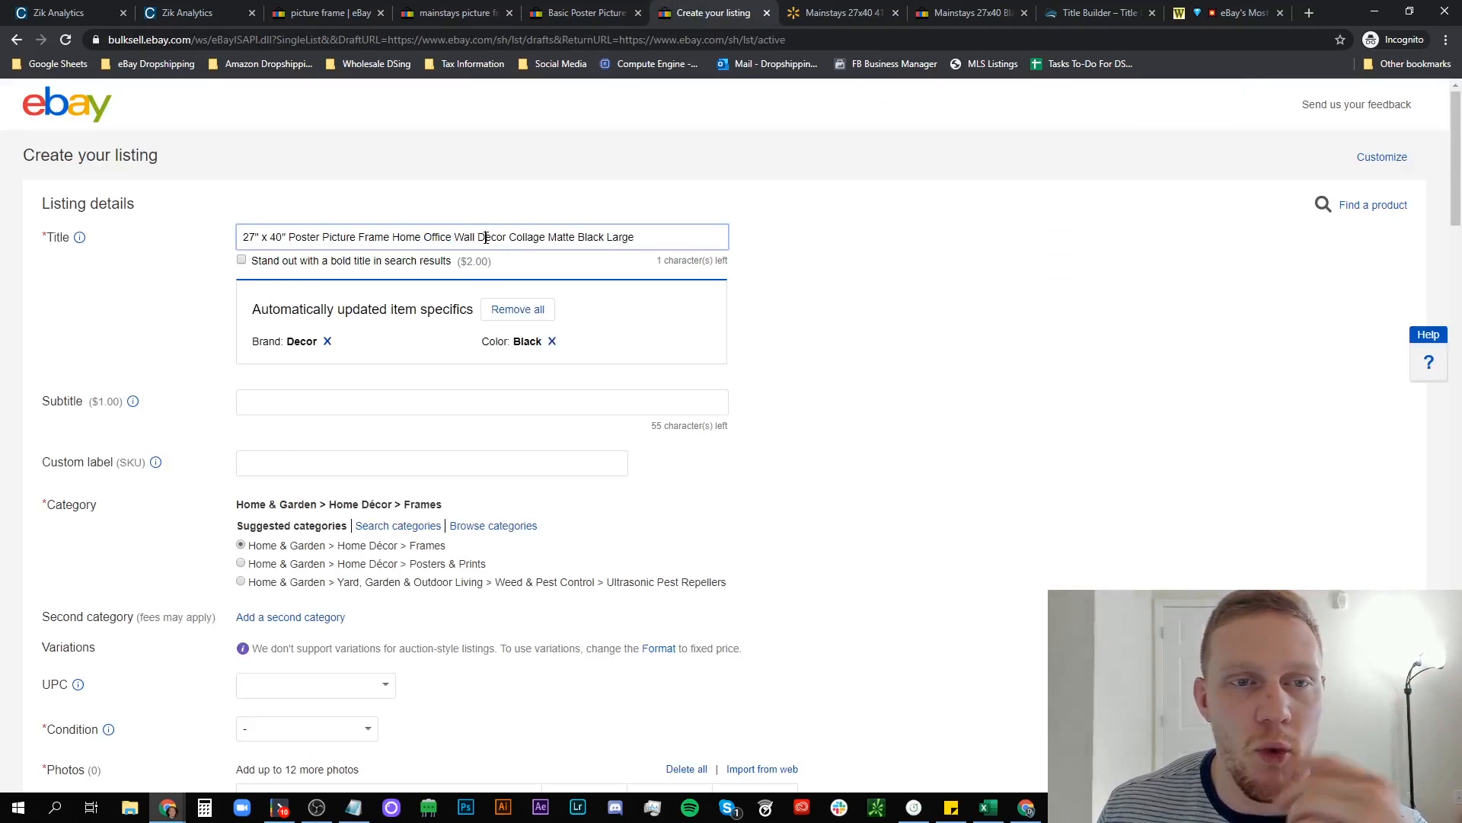
double_click(515, 237)
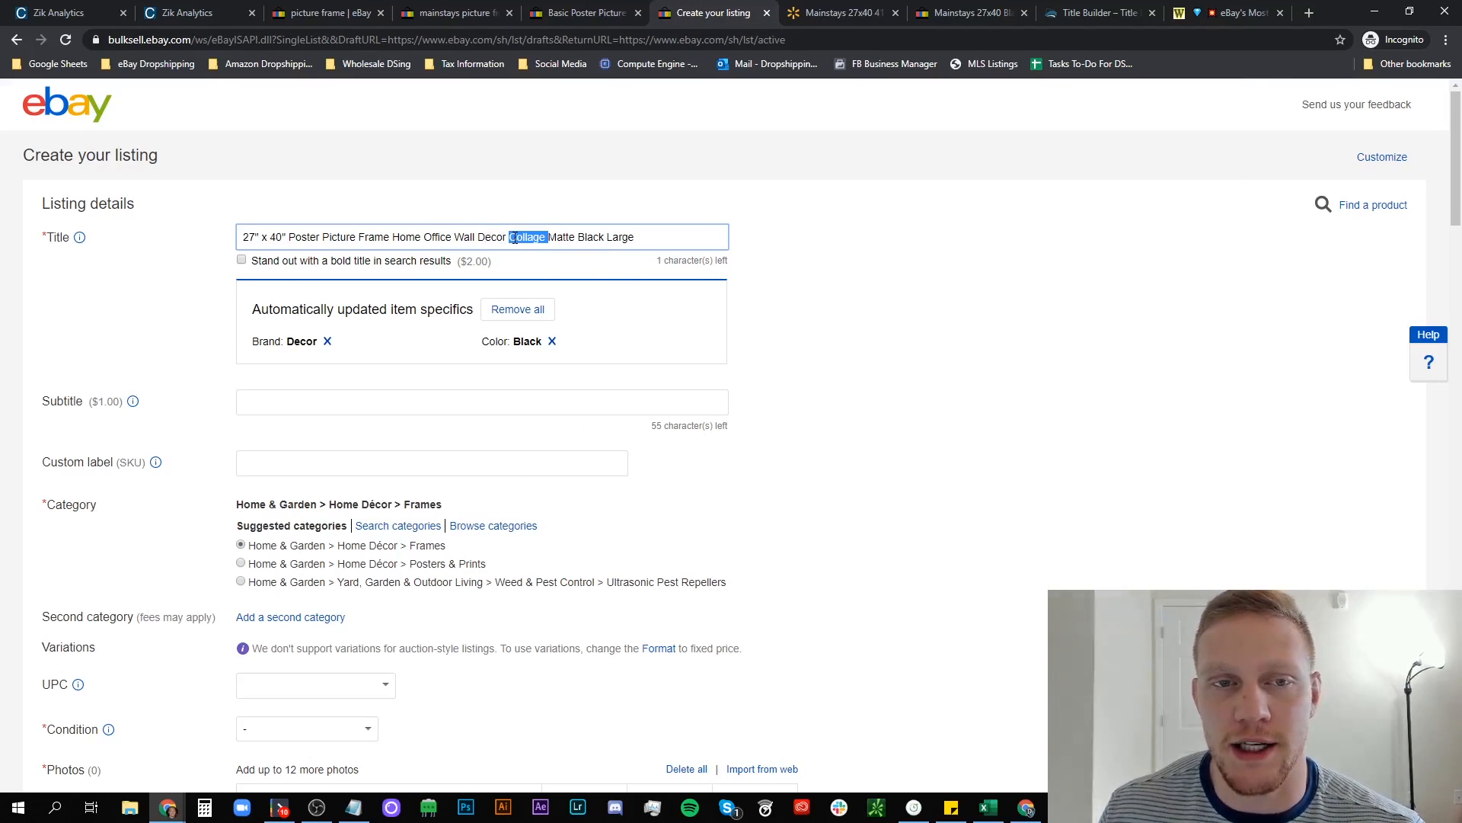
double_click(562, 237)
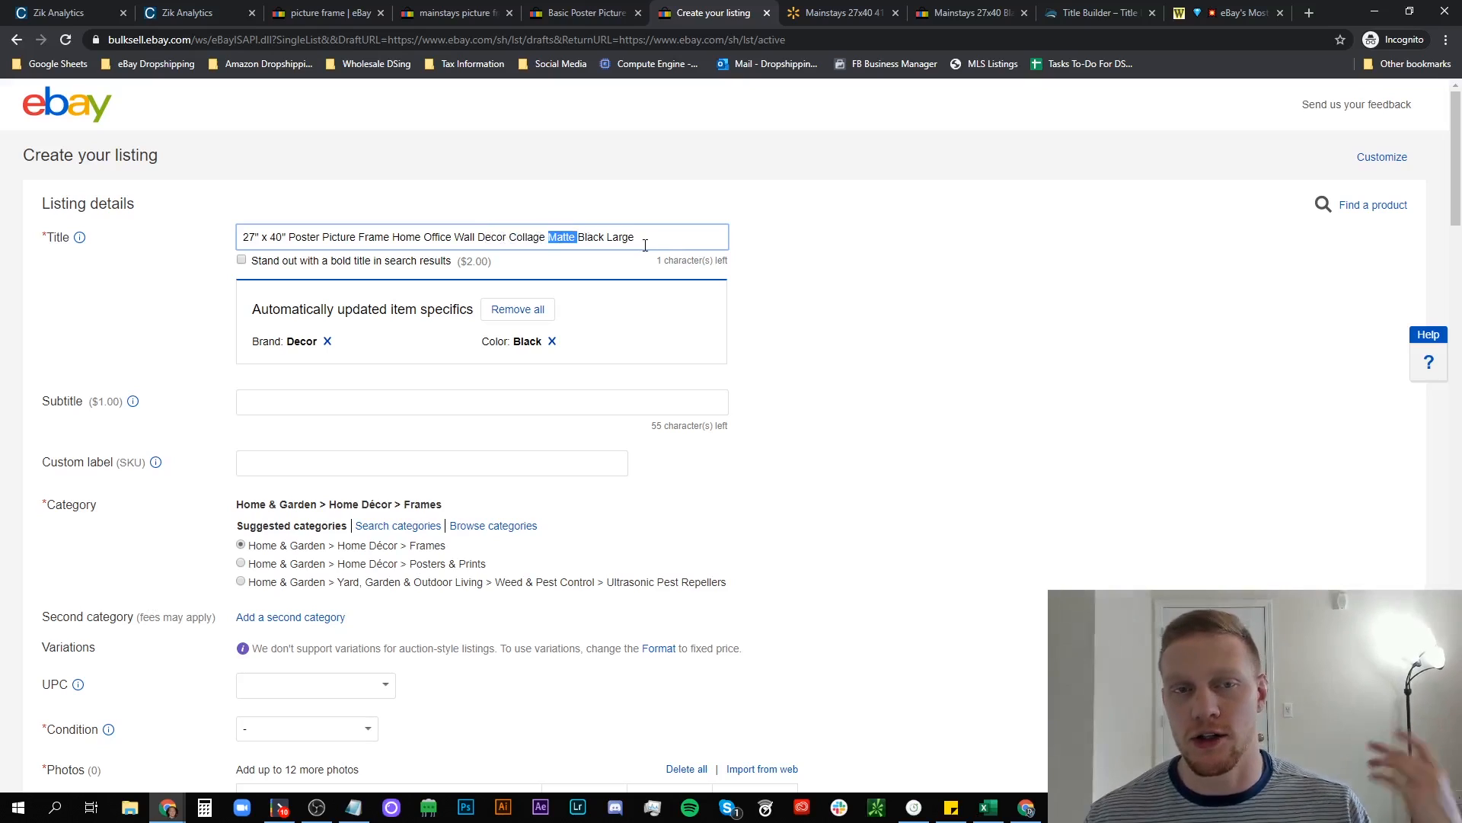
double_click(531, 238)
click(855, 13)
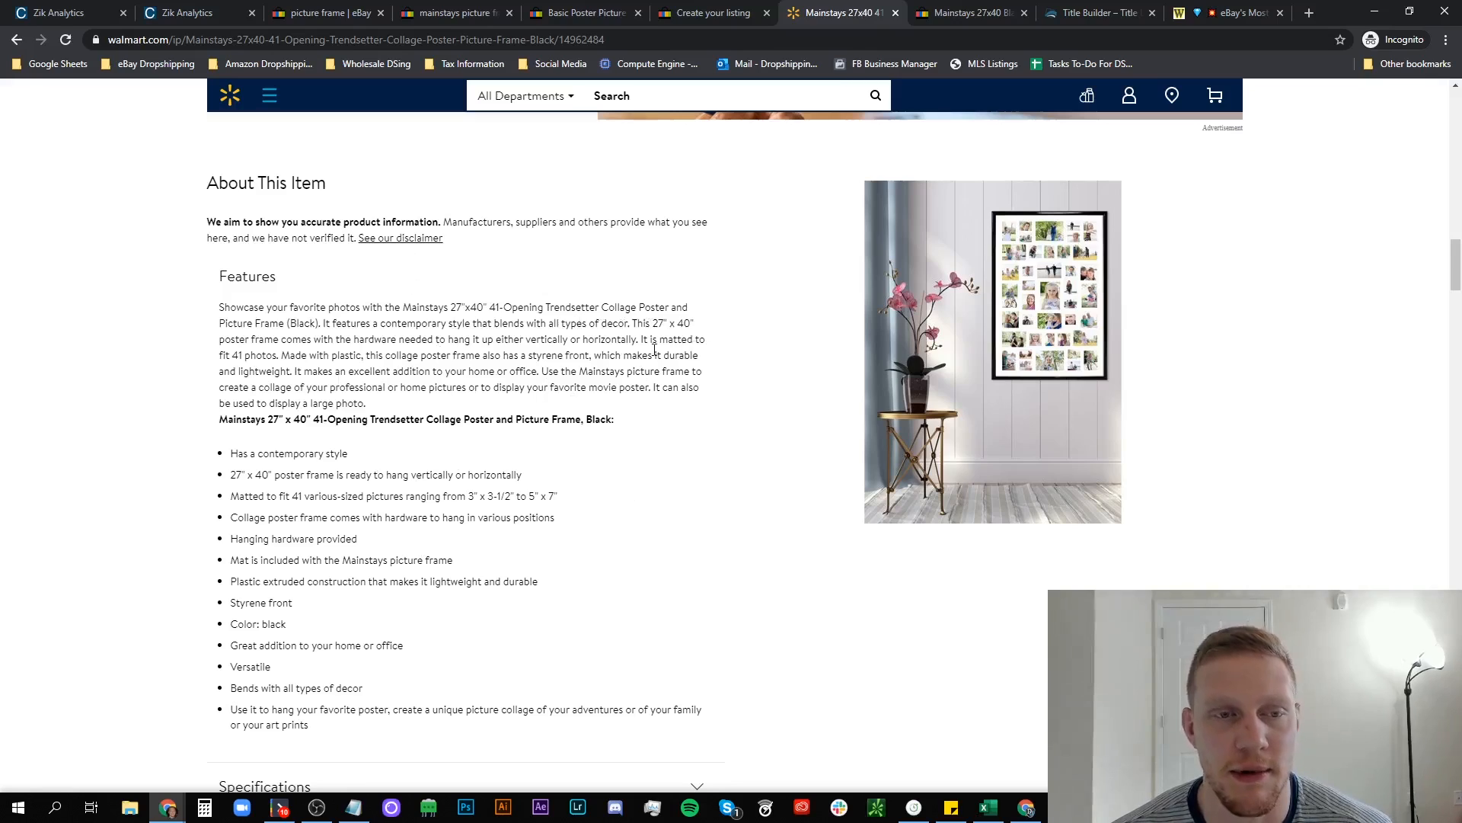
click(699, 13)
click(590, 14)
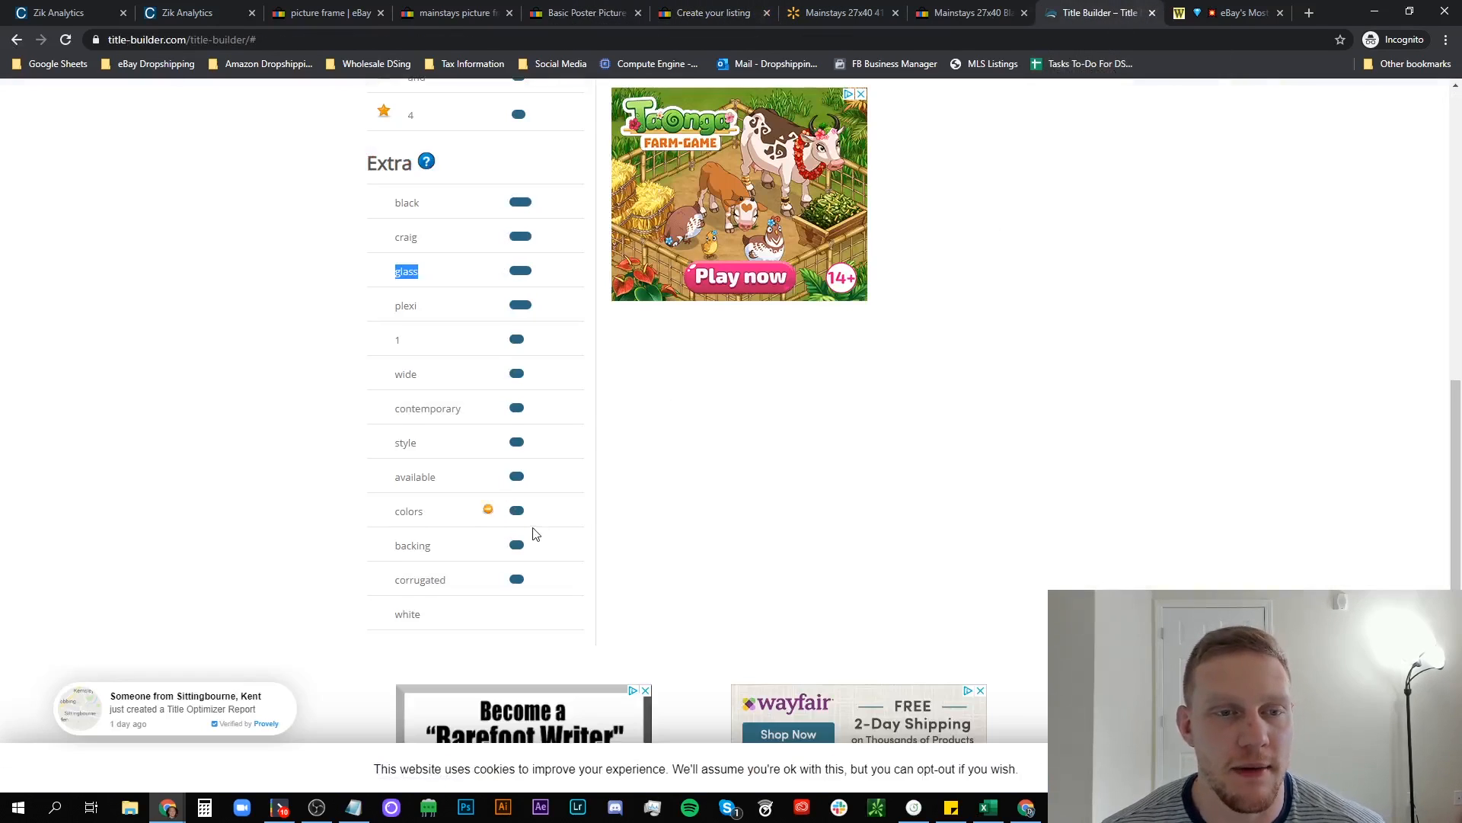
Search Title Builder for keyword suggestions for "picture frame".
scroll(532, 537, up, 9)
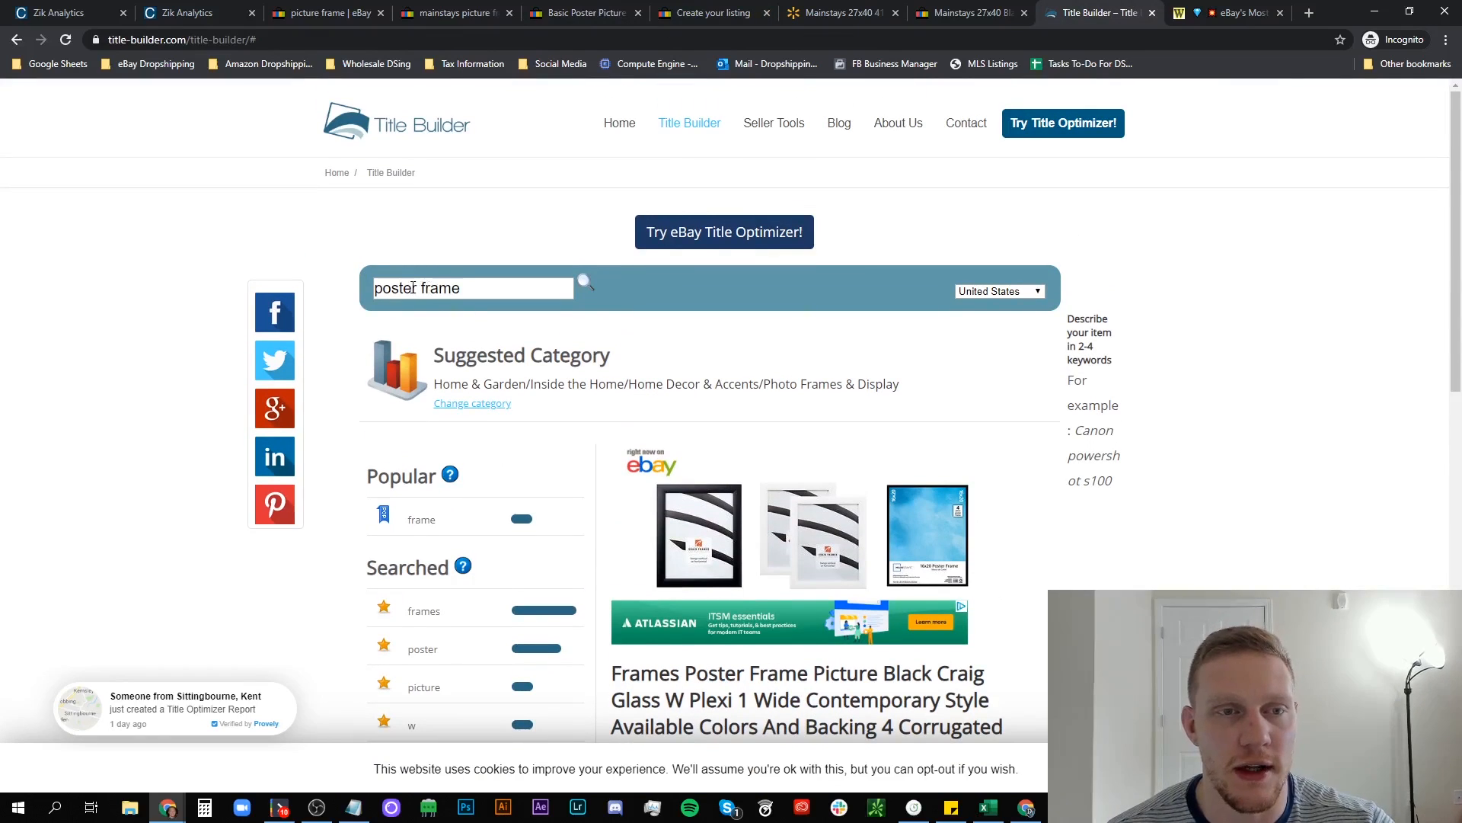
drag(417, 289, 359, 286)
text(picture)
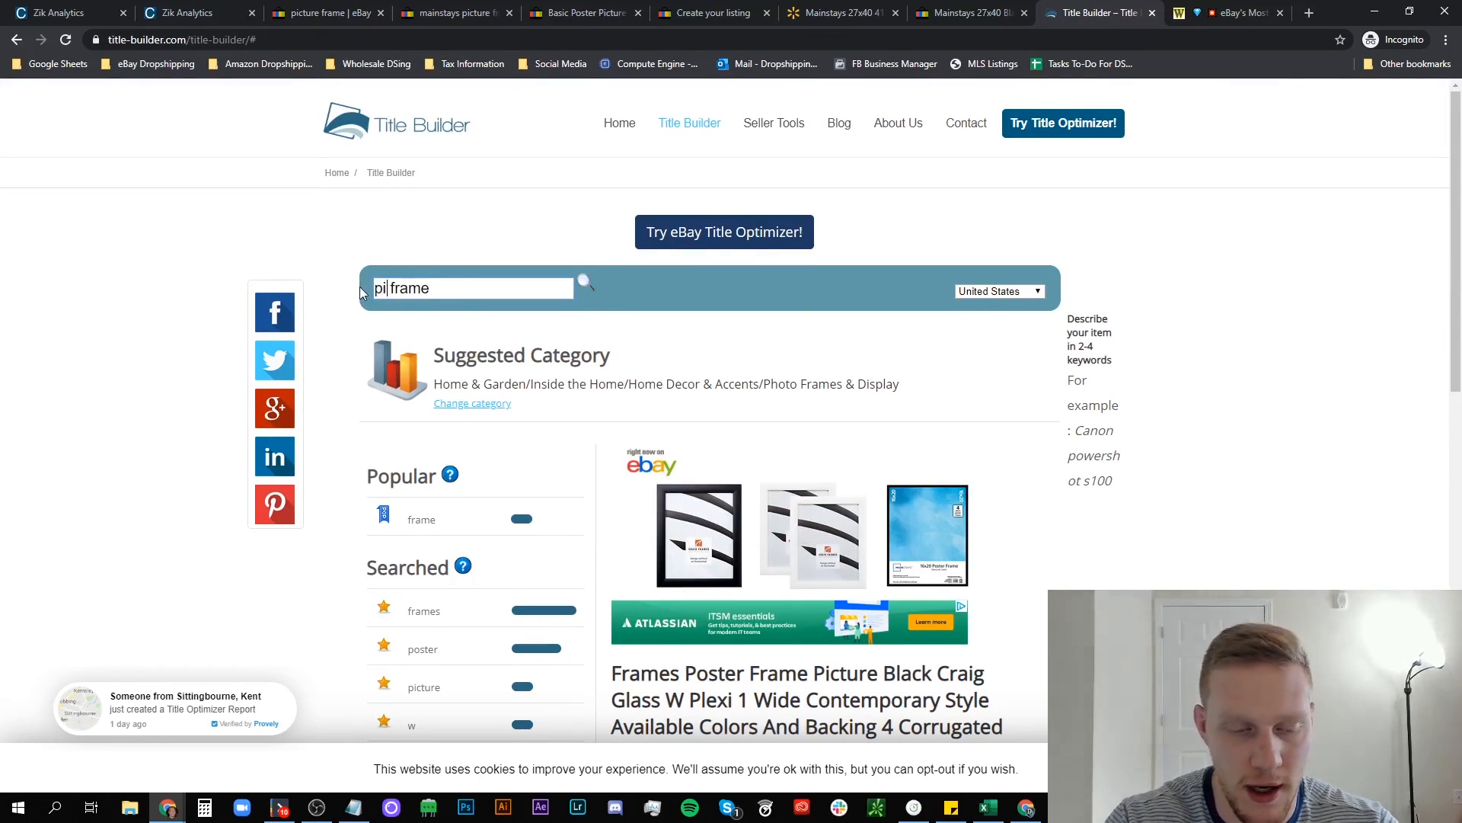
key(Return)
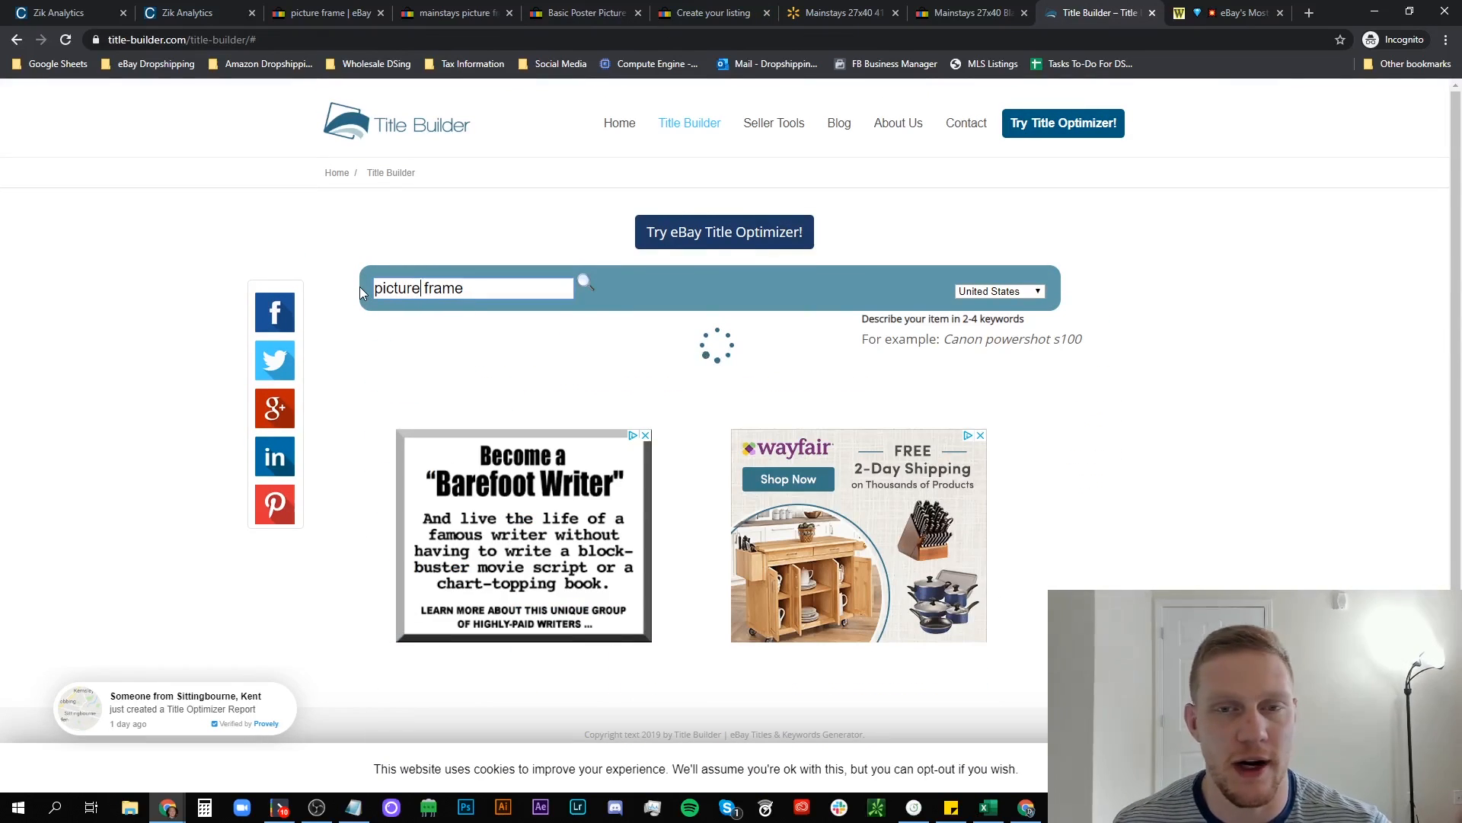
Review Title Builder's popular, searched and extra keywords for picture frame, highlighting the plural s in frames.
scroll(579, 454, down, 4)
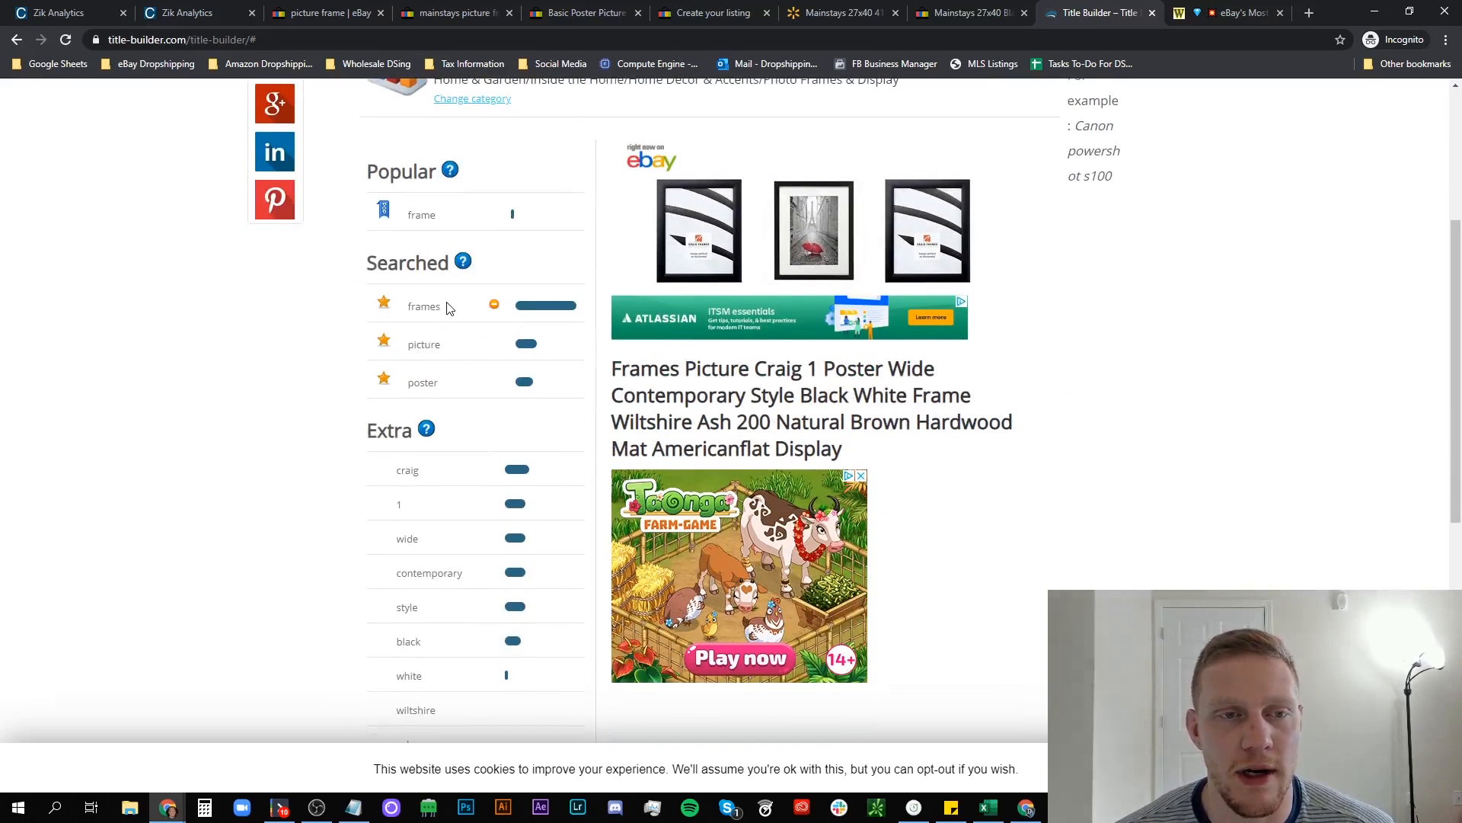
drag(444, 307, 436, 307)
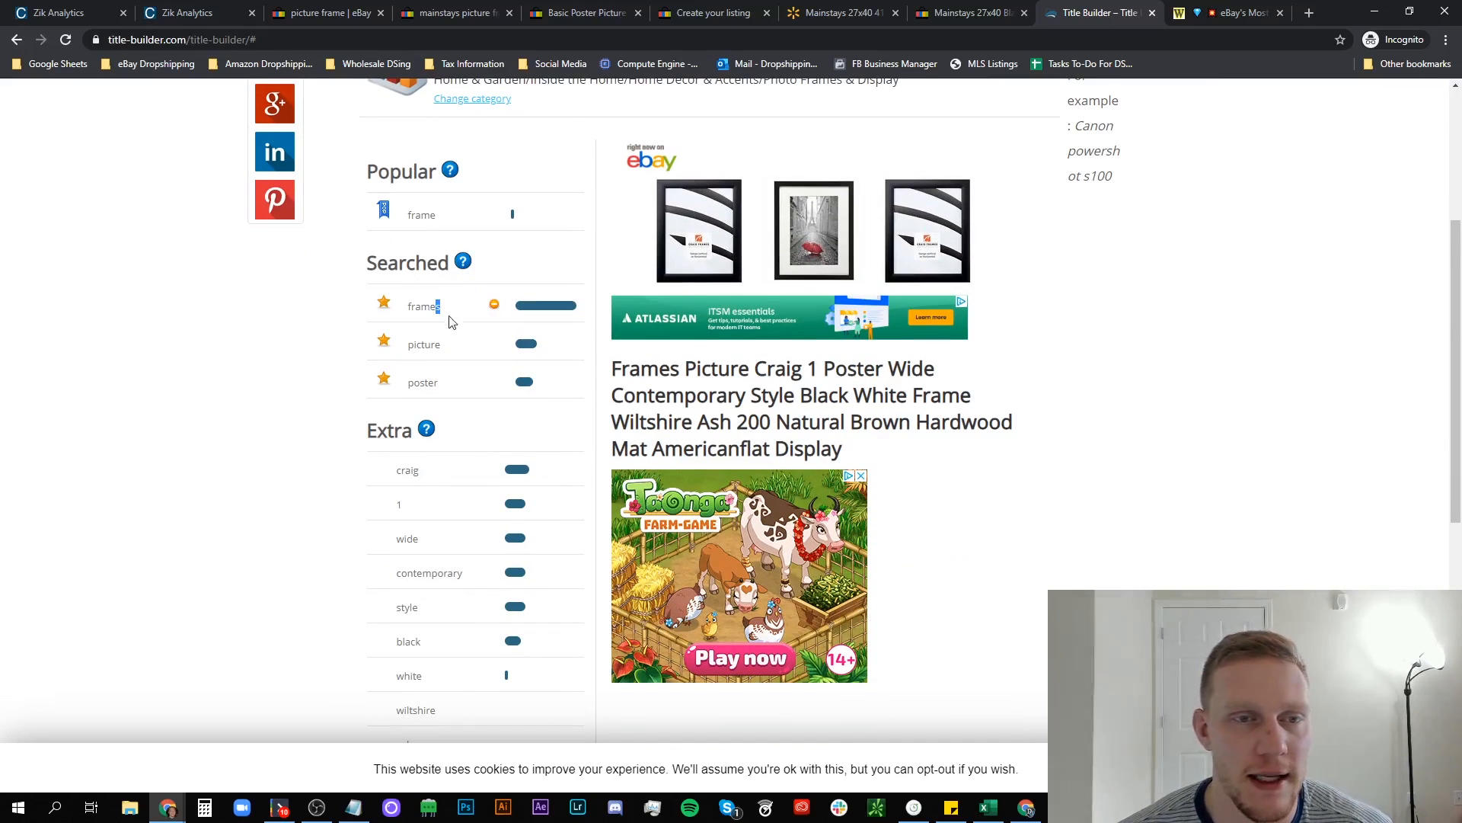
scroll(448, 317, down, 2)
scroll(410, 345, down, 2)
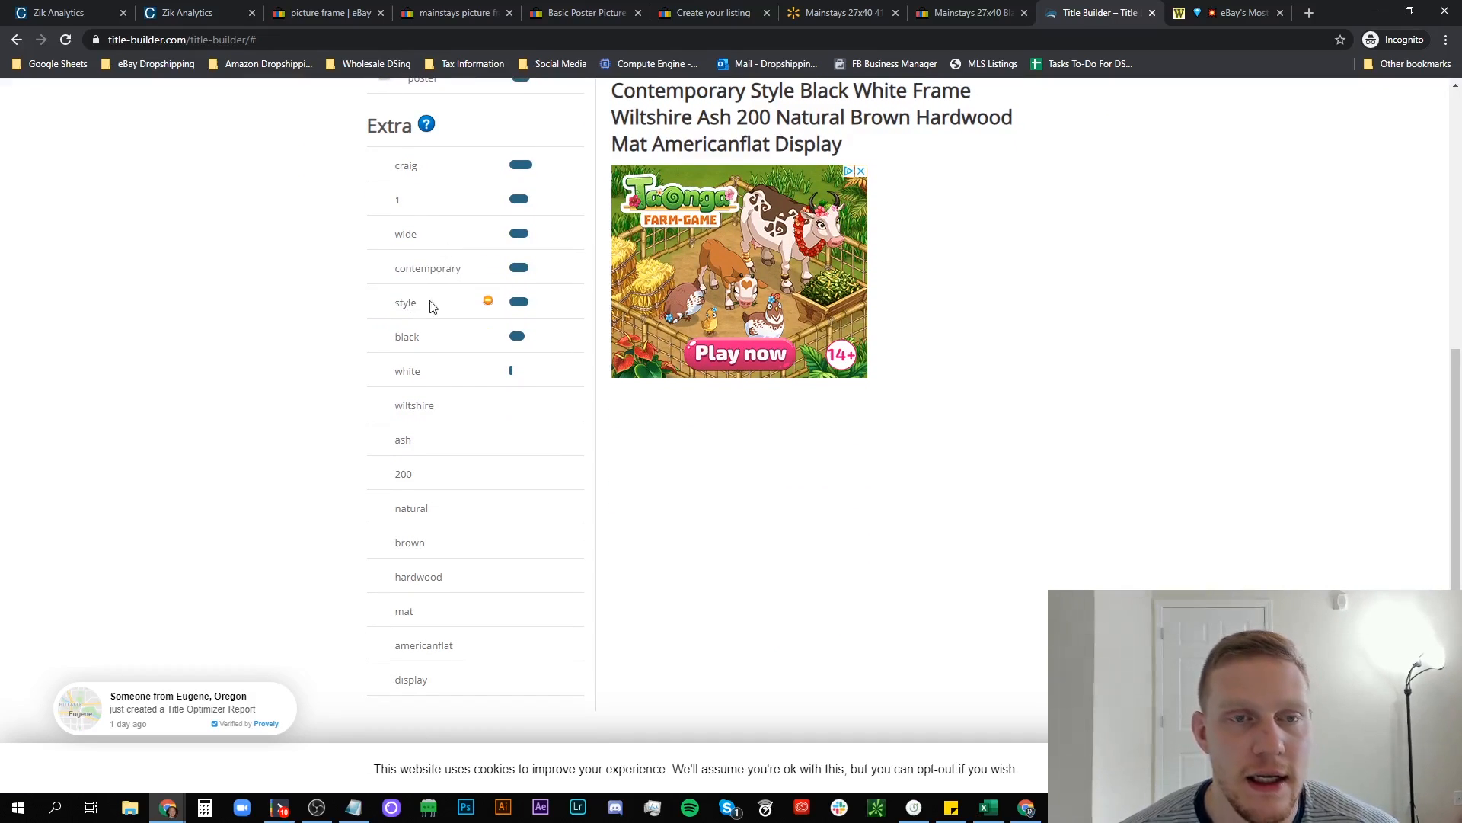
scroll(403, 328, down, 3)
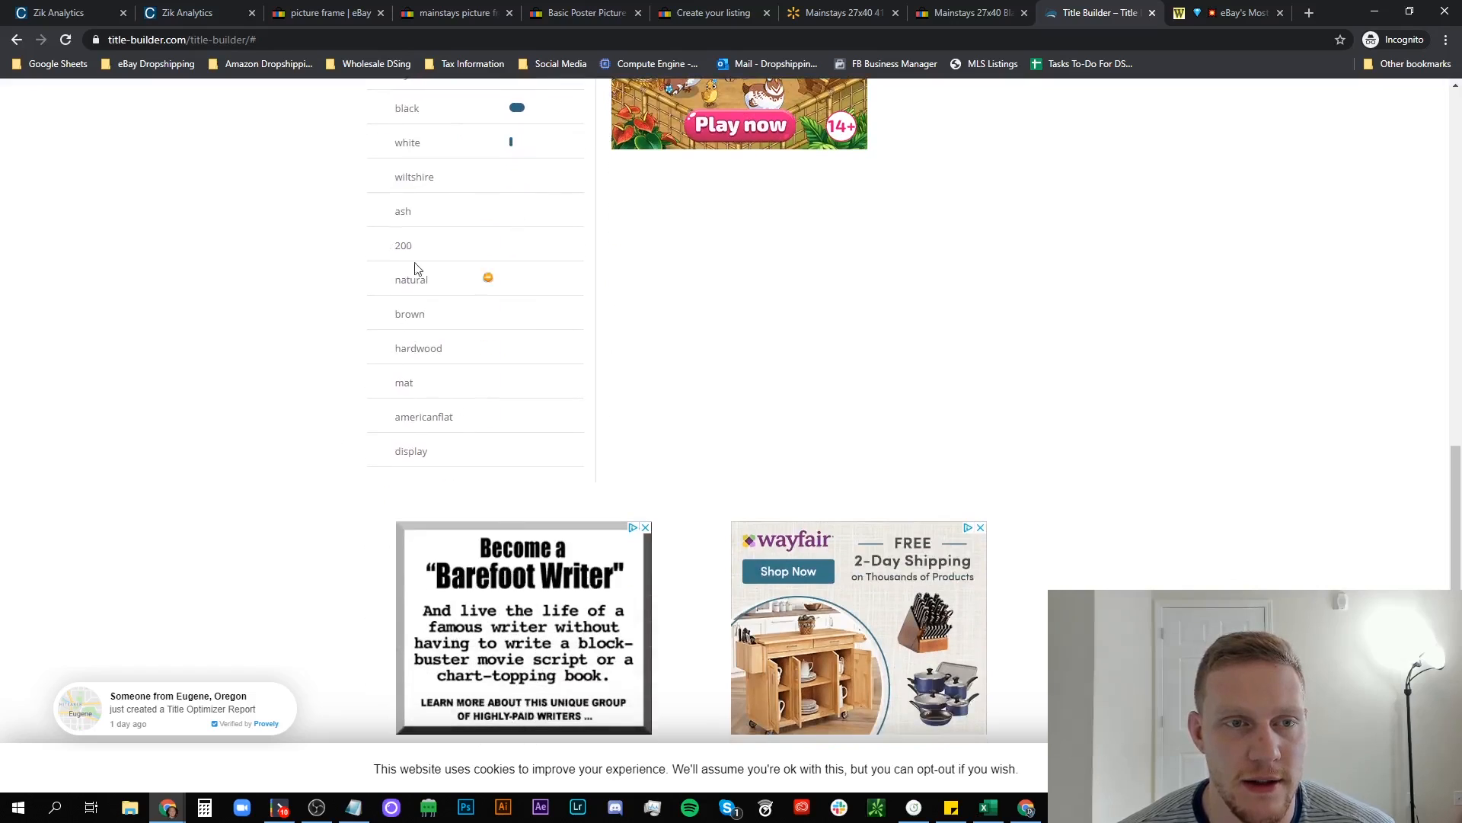
scroll(539, 401, up, 8)
scroll(784, 435, up, 2)
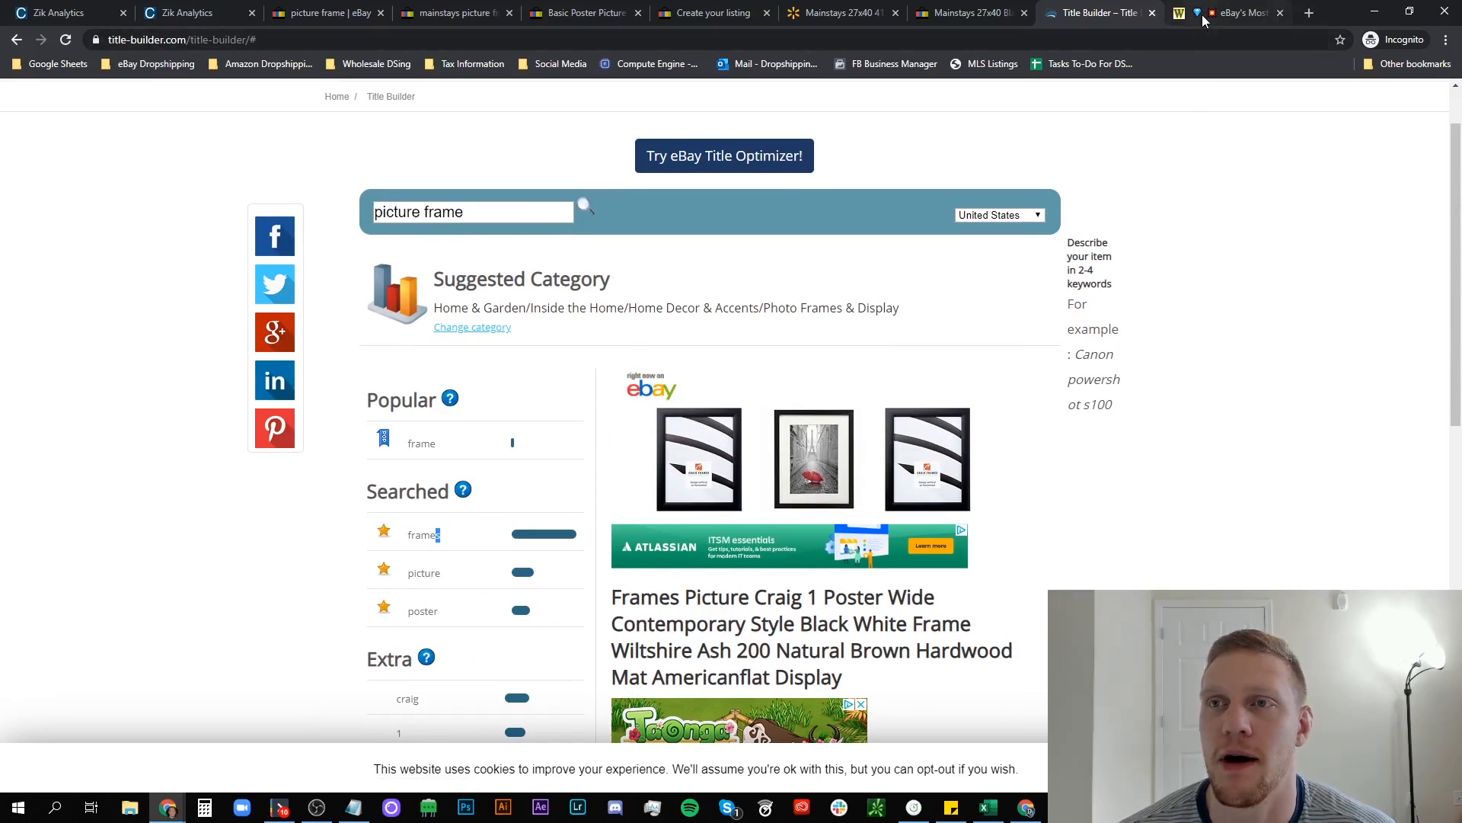
Switch to the WatchCount page and highlight its search keywords, mainstays picture frame, above the most watched items.
click(1226, 13)
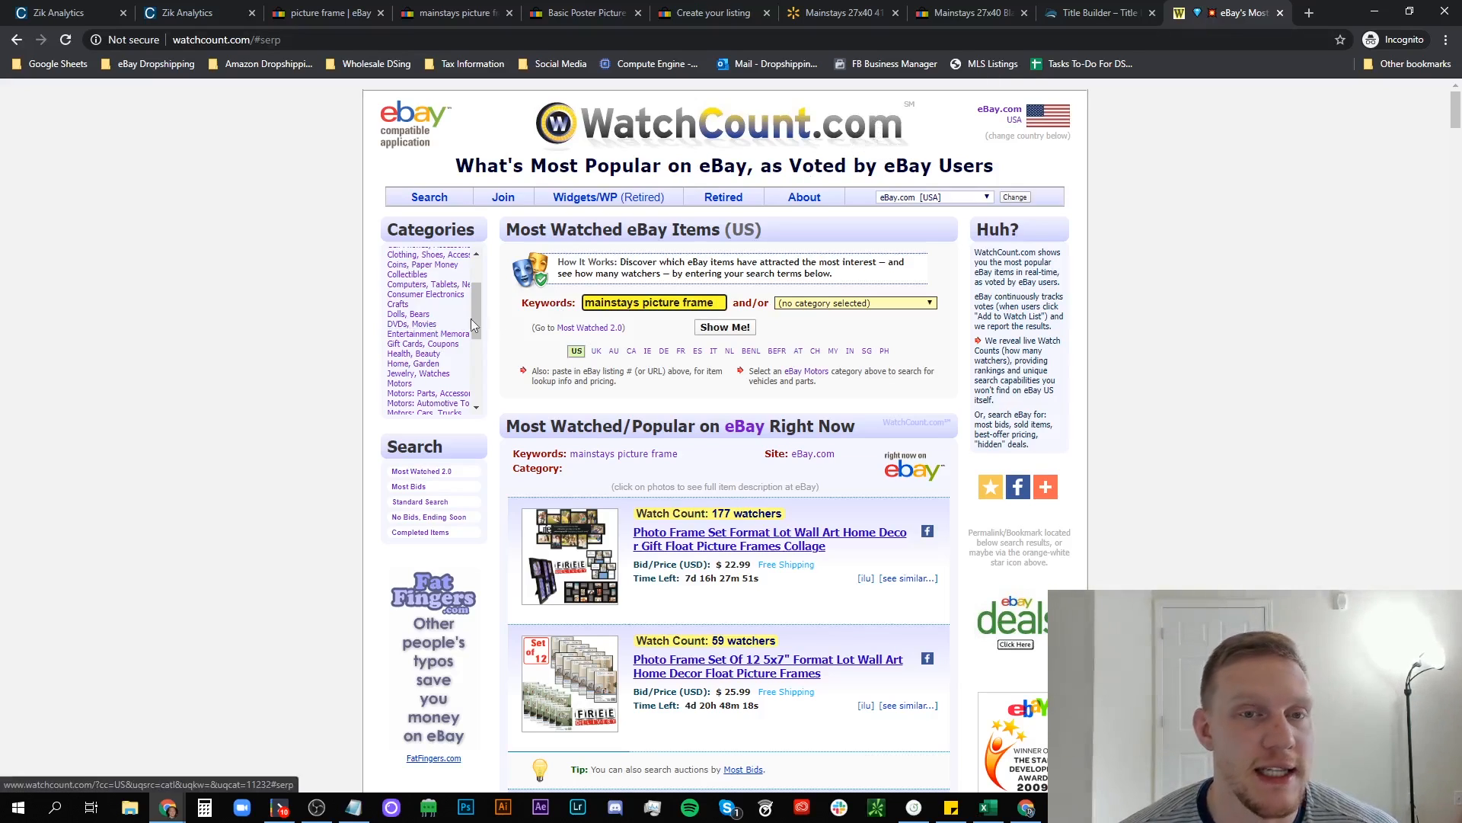
triple_click(617, 304)
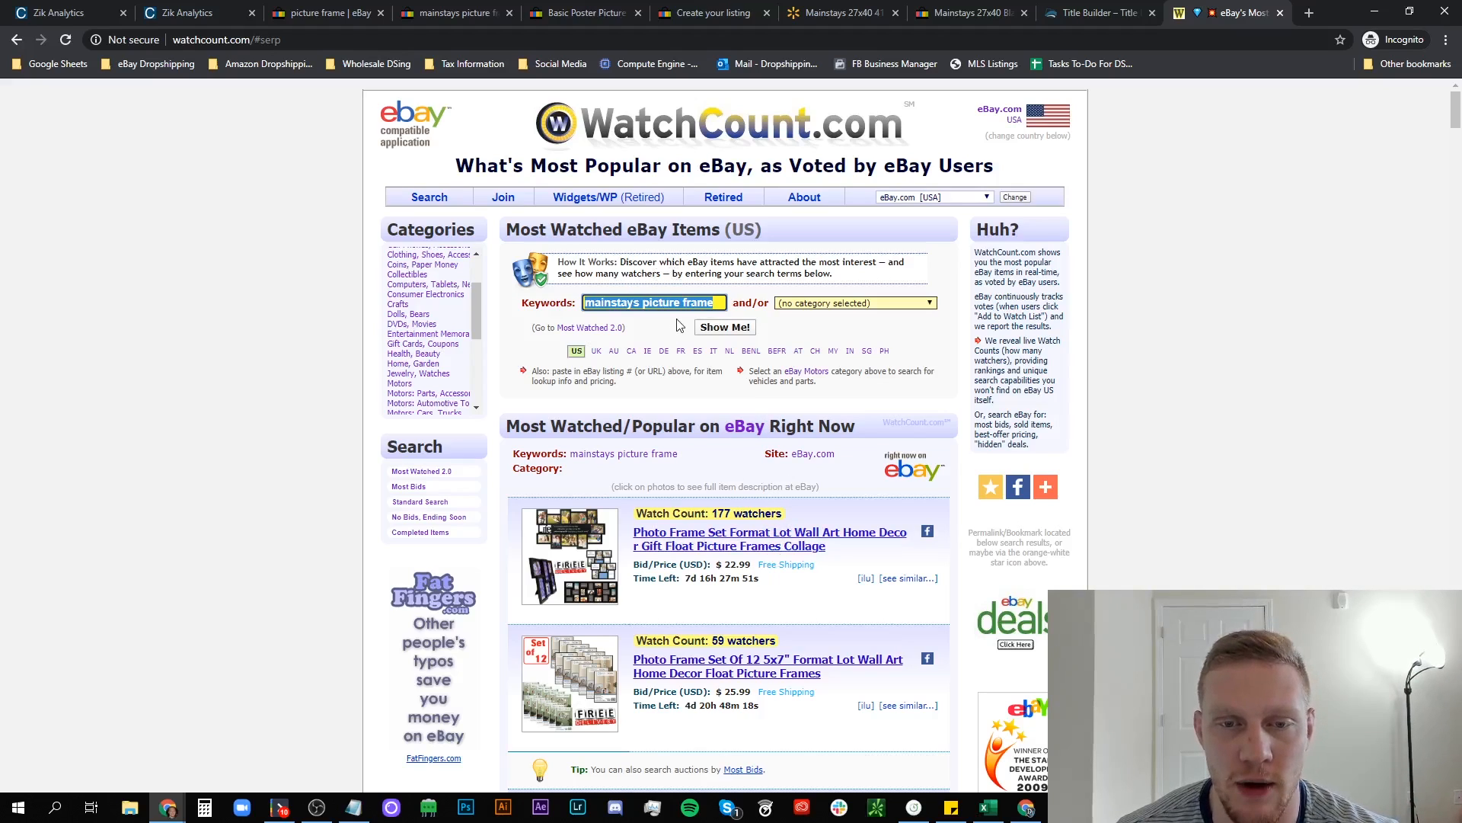
scroll(809, 566, down, 2)
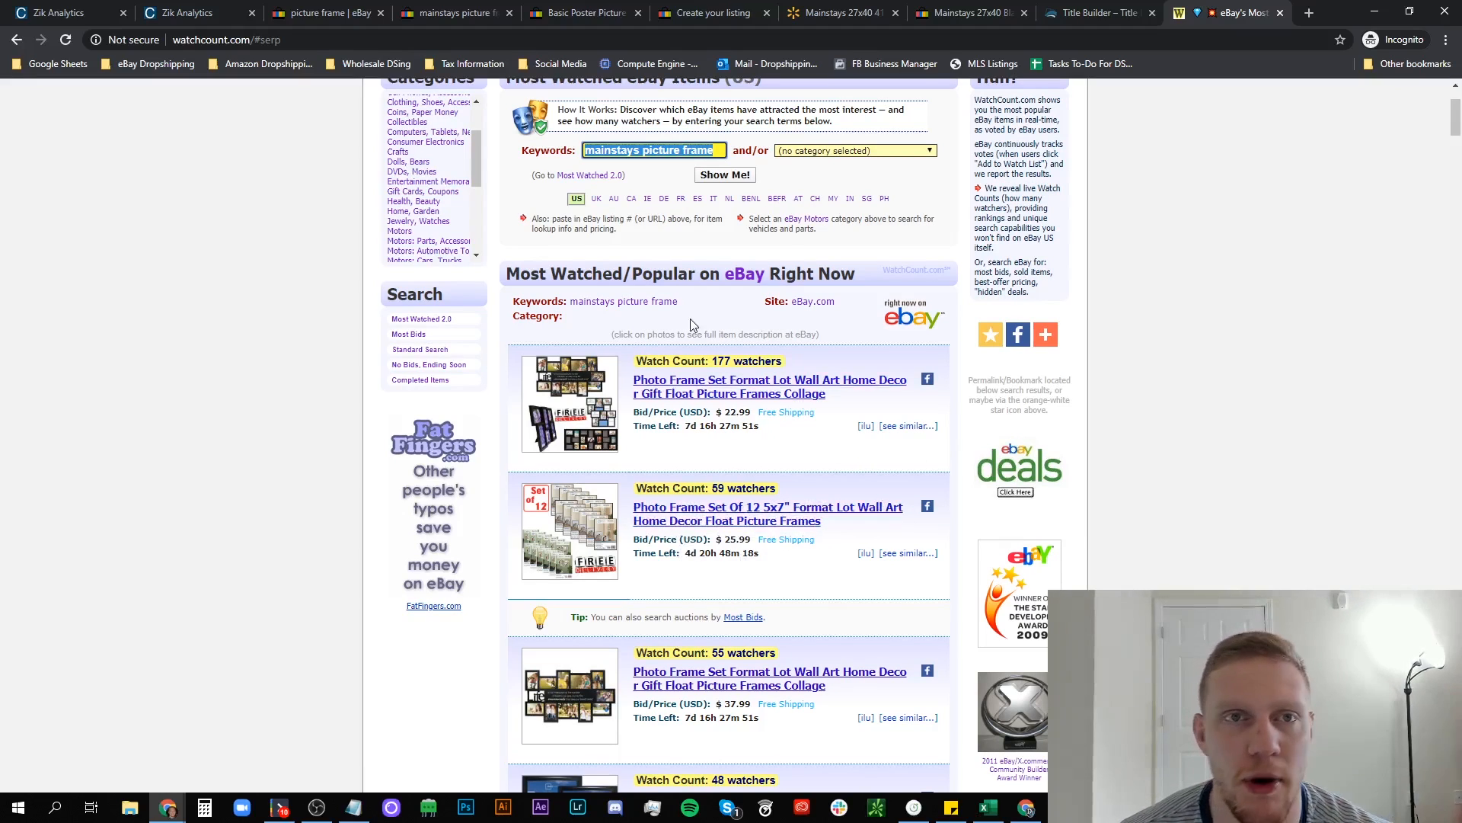
Replace the word Matte with Art in the draft listing title.
click(450, 13)
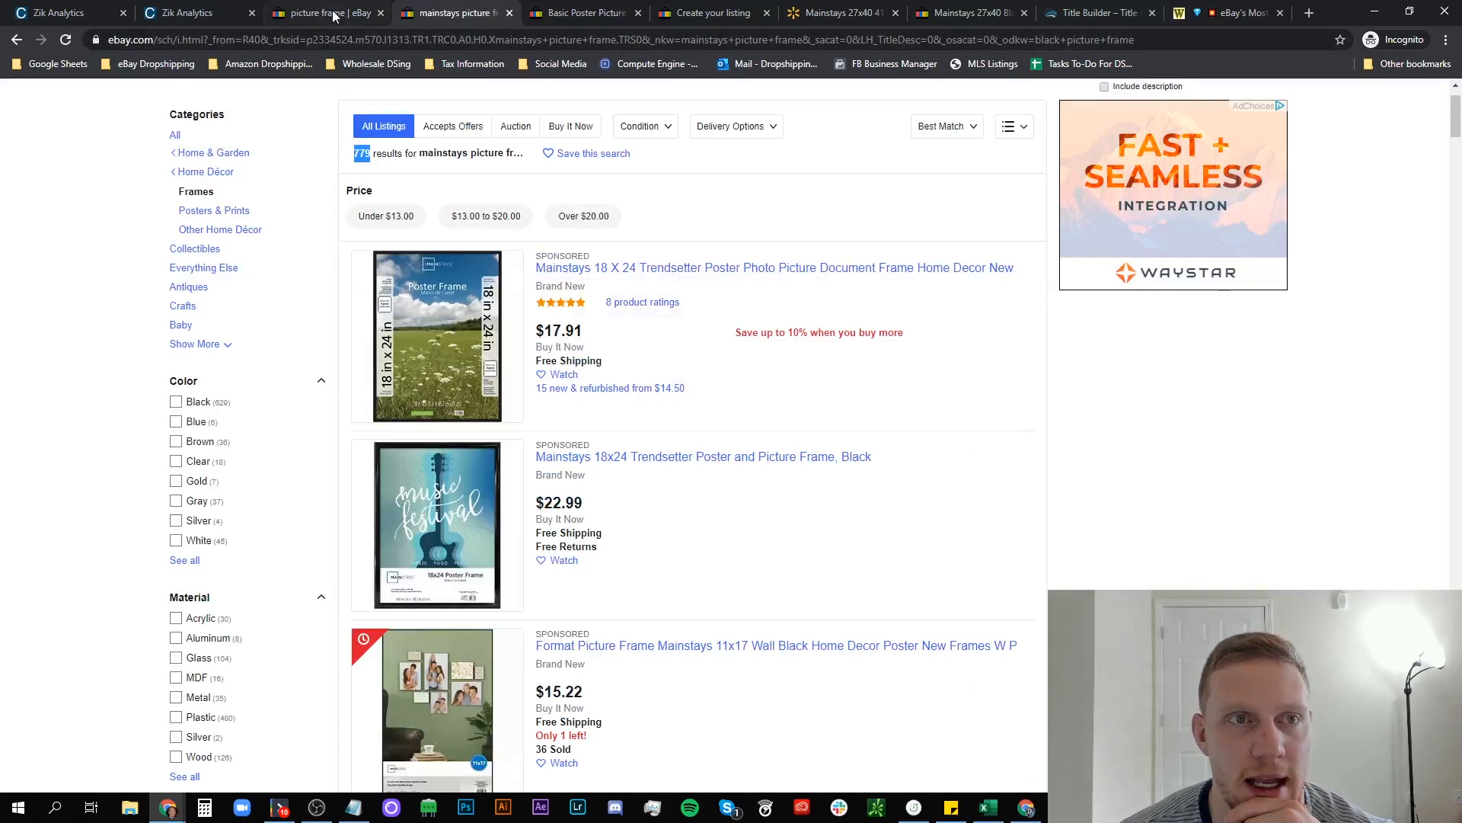
click(583, 13)
click(716, 15)
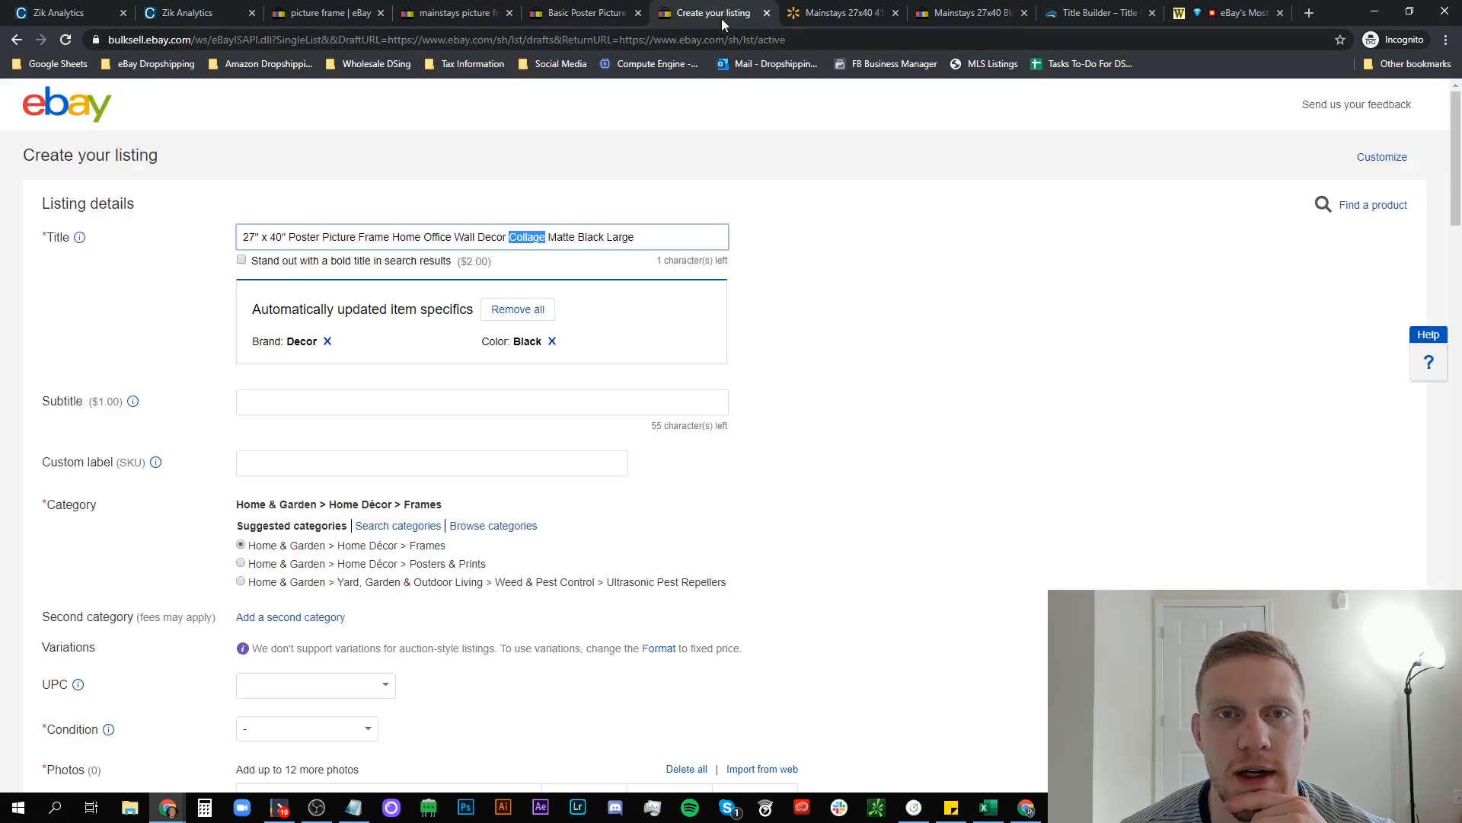
click(476, 237)
drag(576, 237, 549, 242)
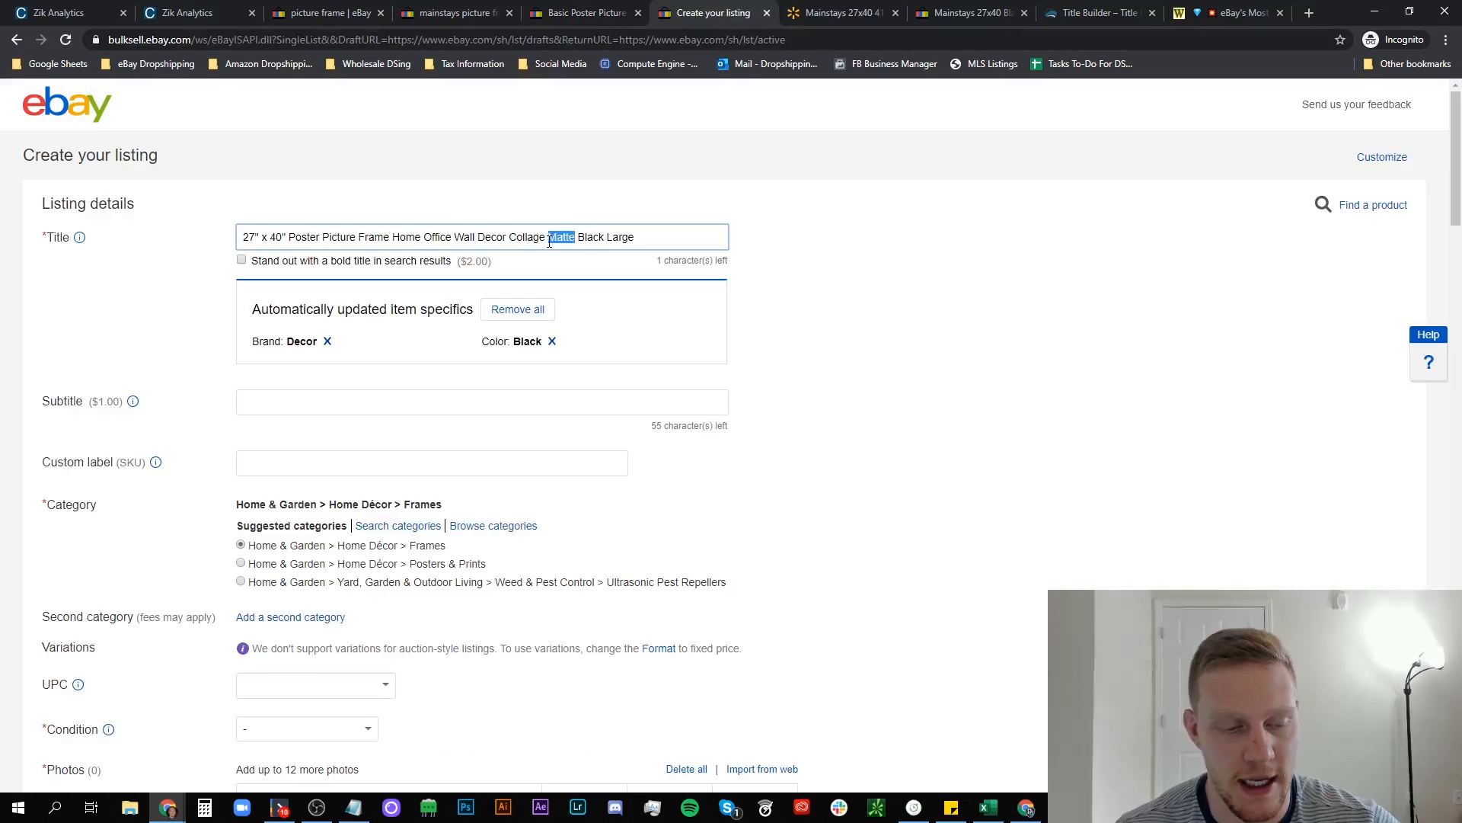
text(Art)
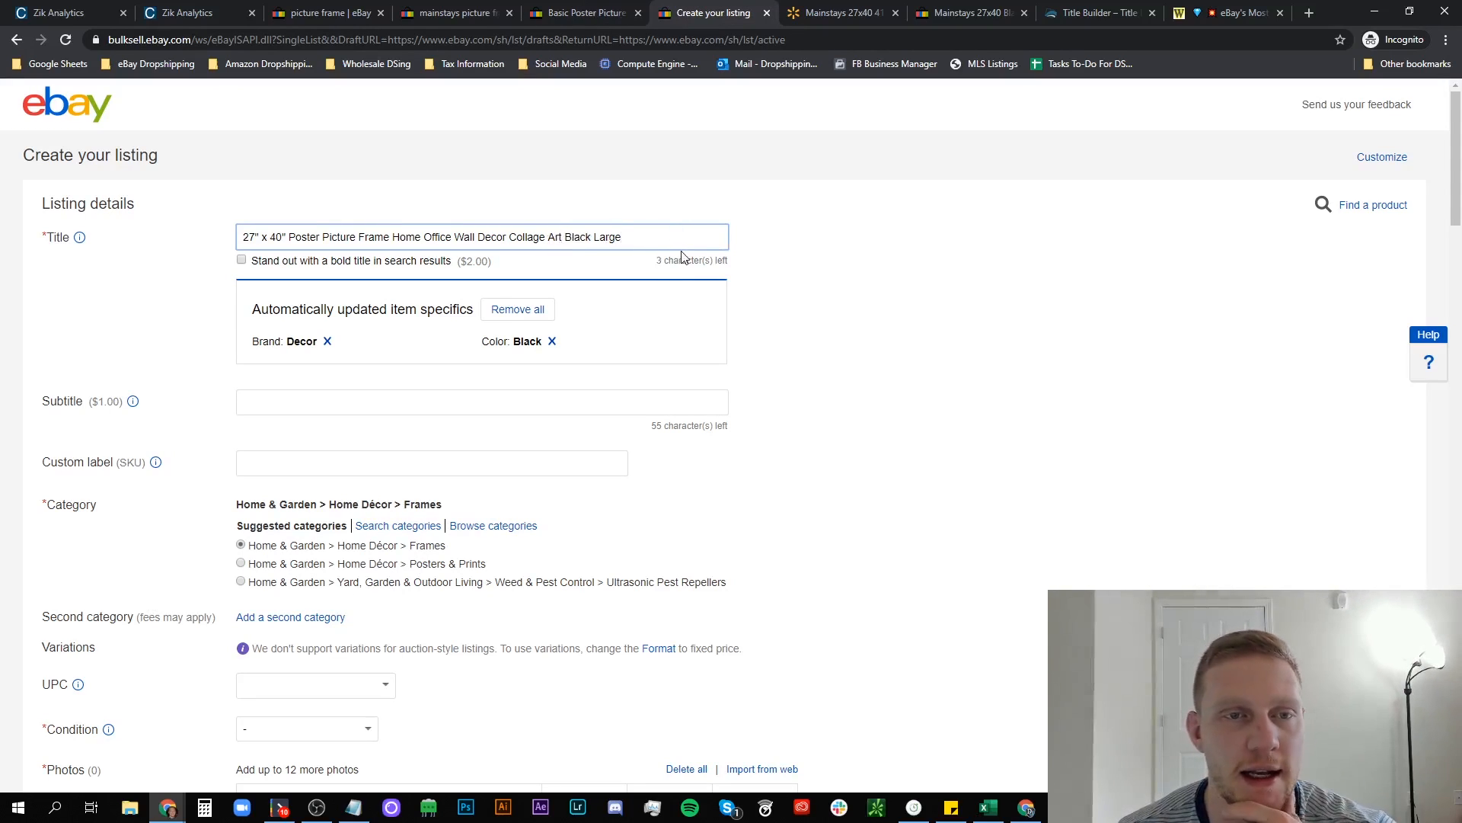
Examine the titles and watch counts of WatchCount's most watched mainstays picture frame listings.
click(1234, 12)
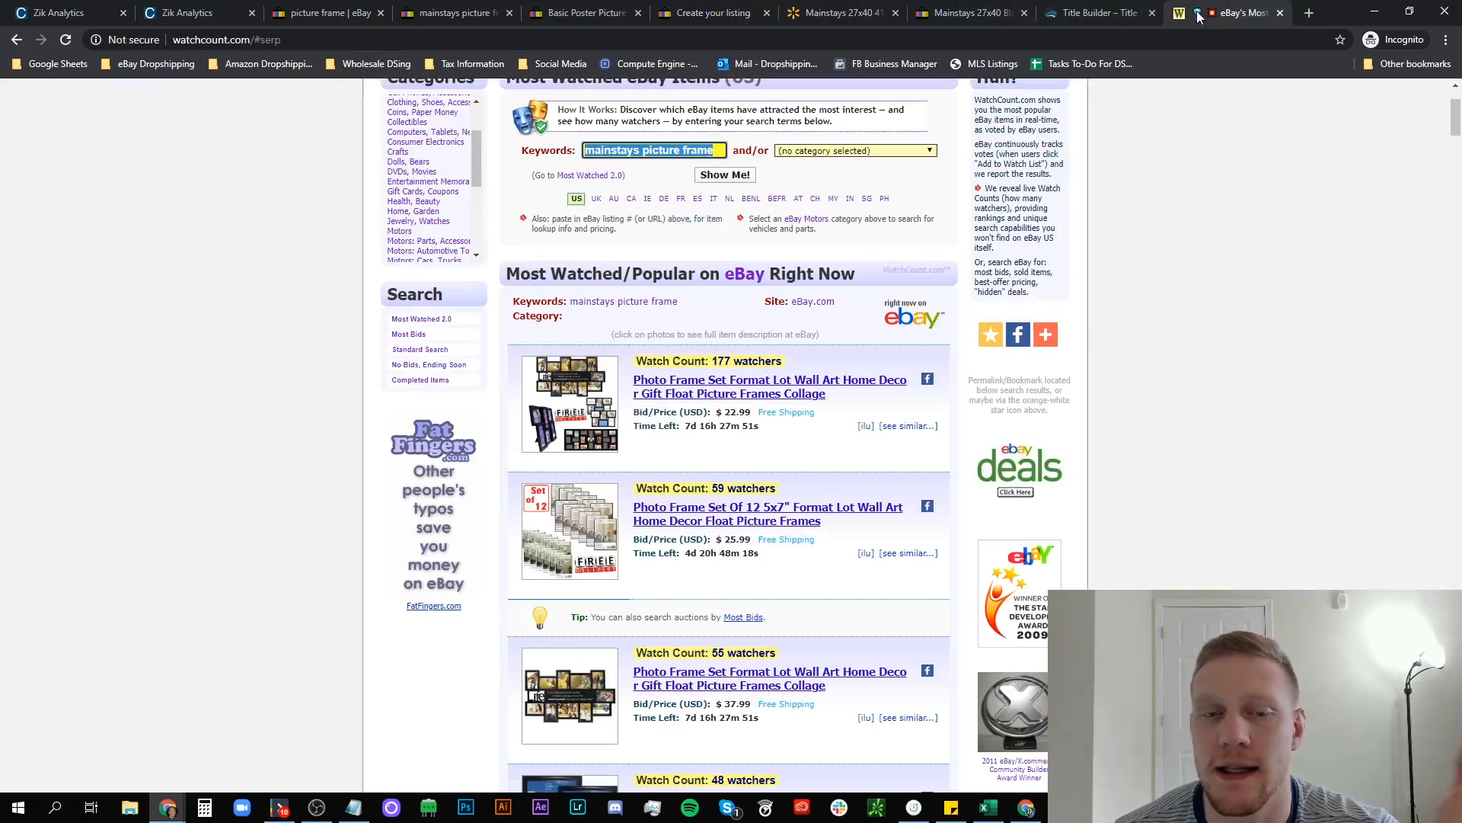
scroll(891, 436, down, 2)
scroll(891, 436, down, 1)
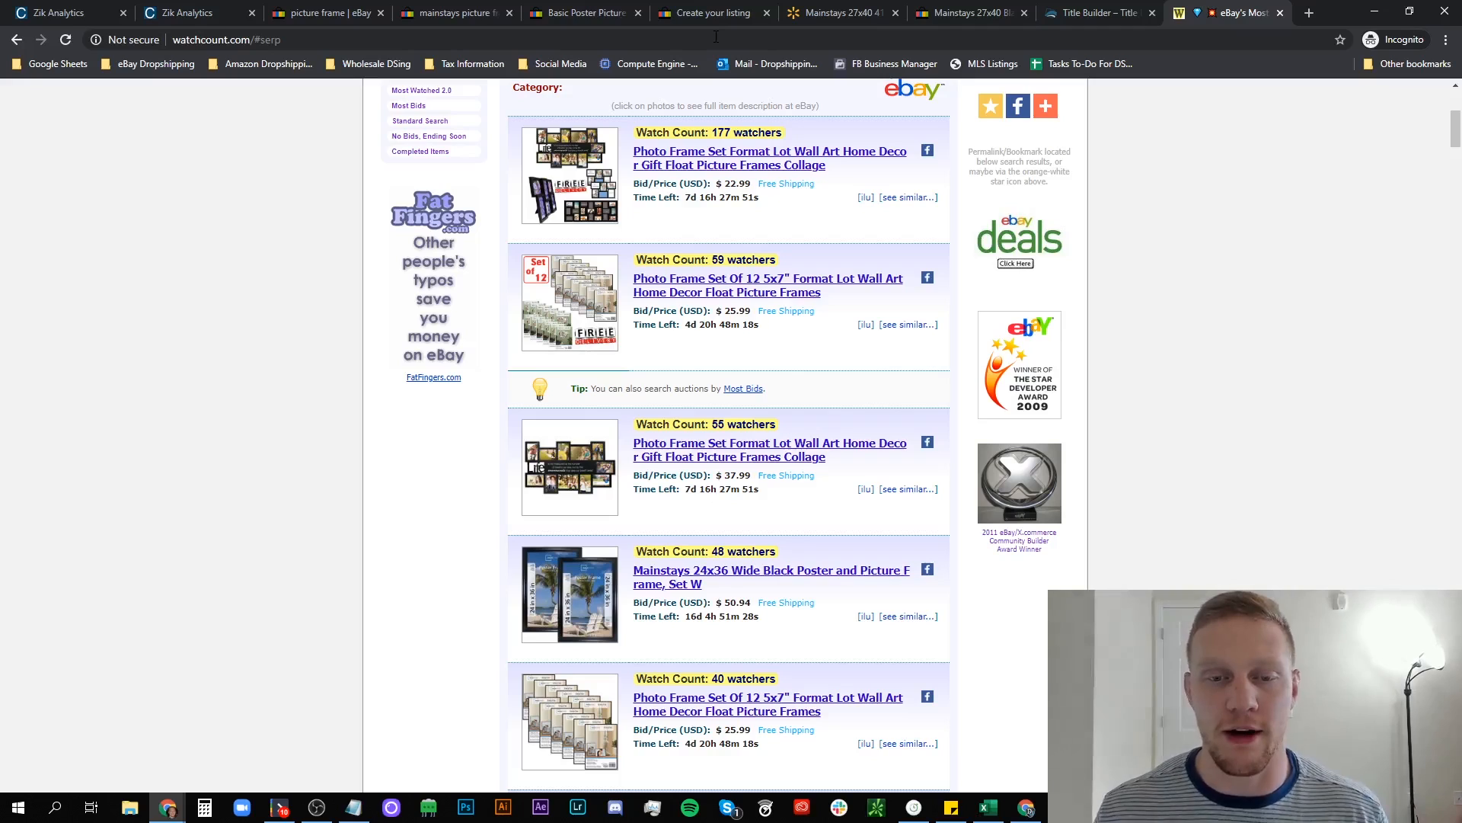
scroll(800, 492, down, 2)
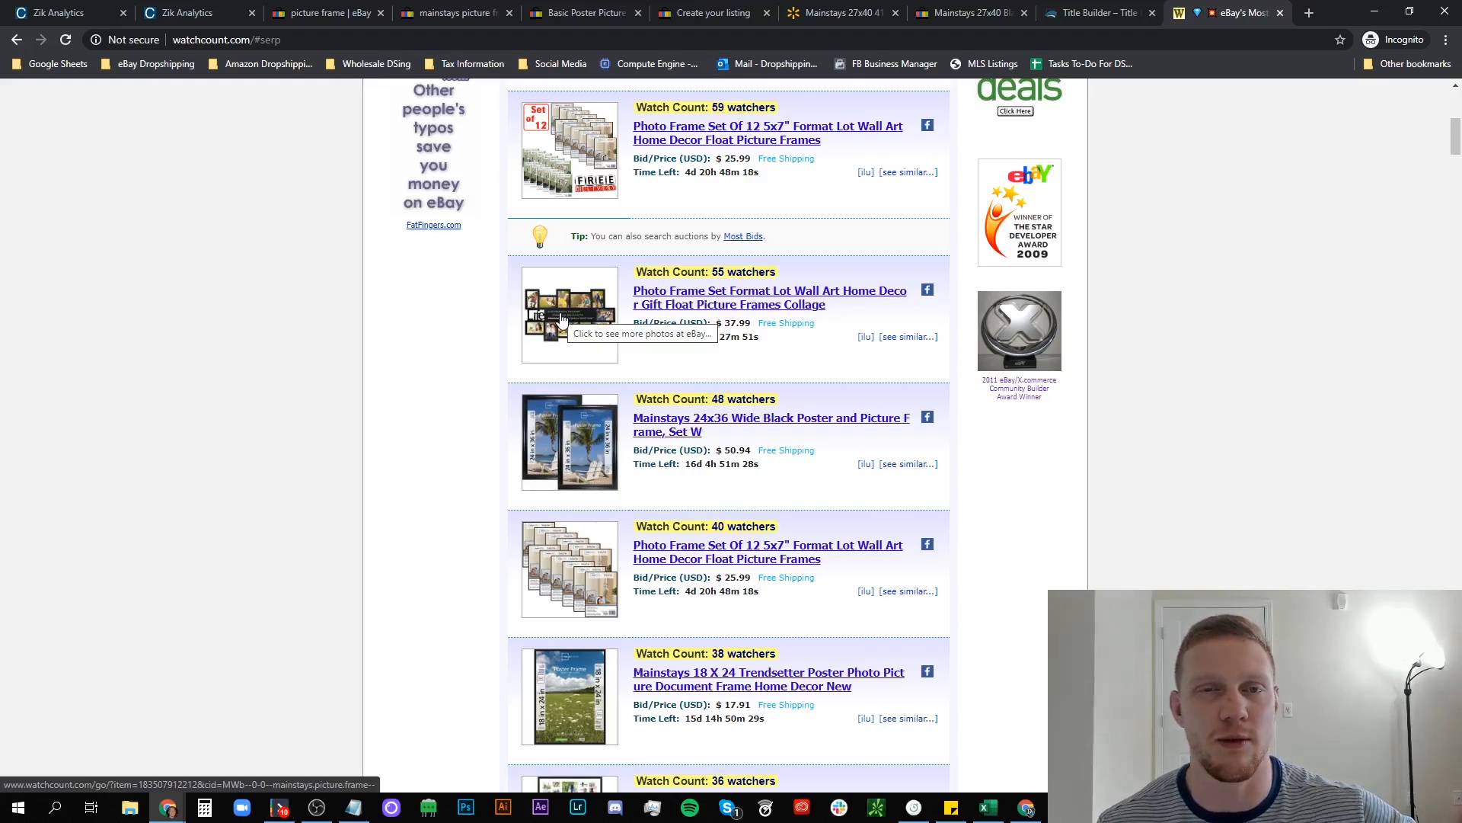
scroll(1104, 397, down, 1)
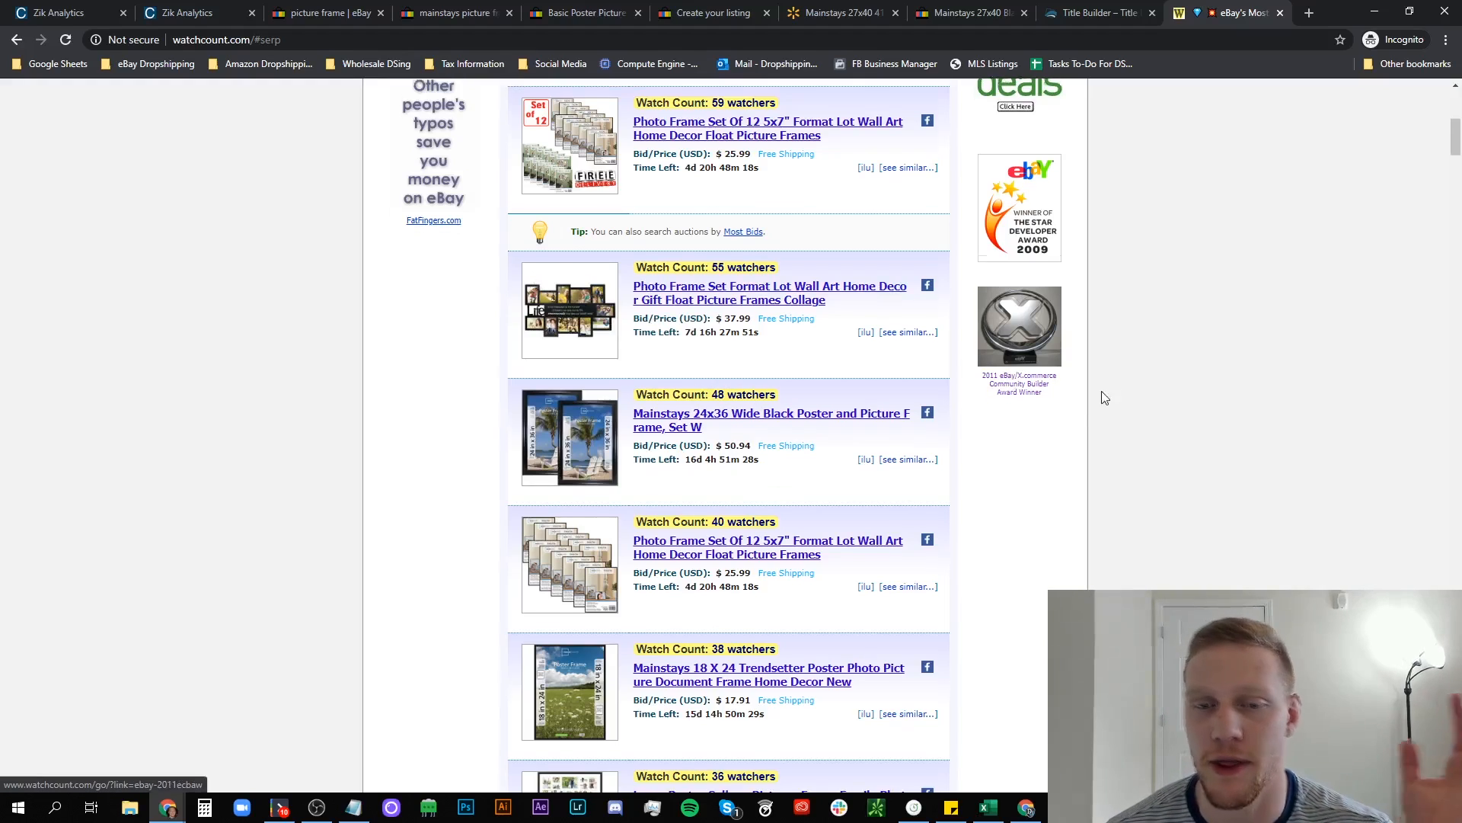
scroll(1104, 397, down, 5)
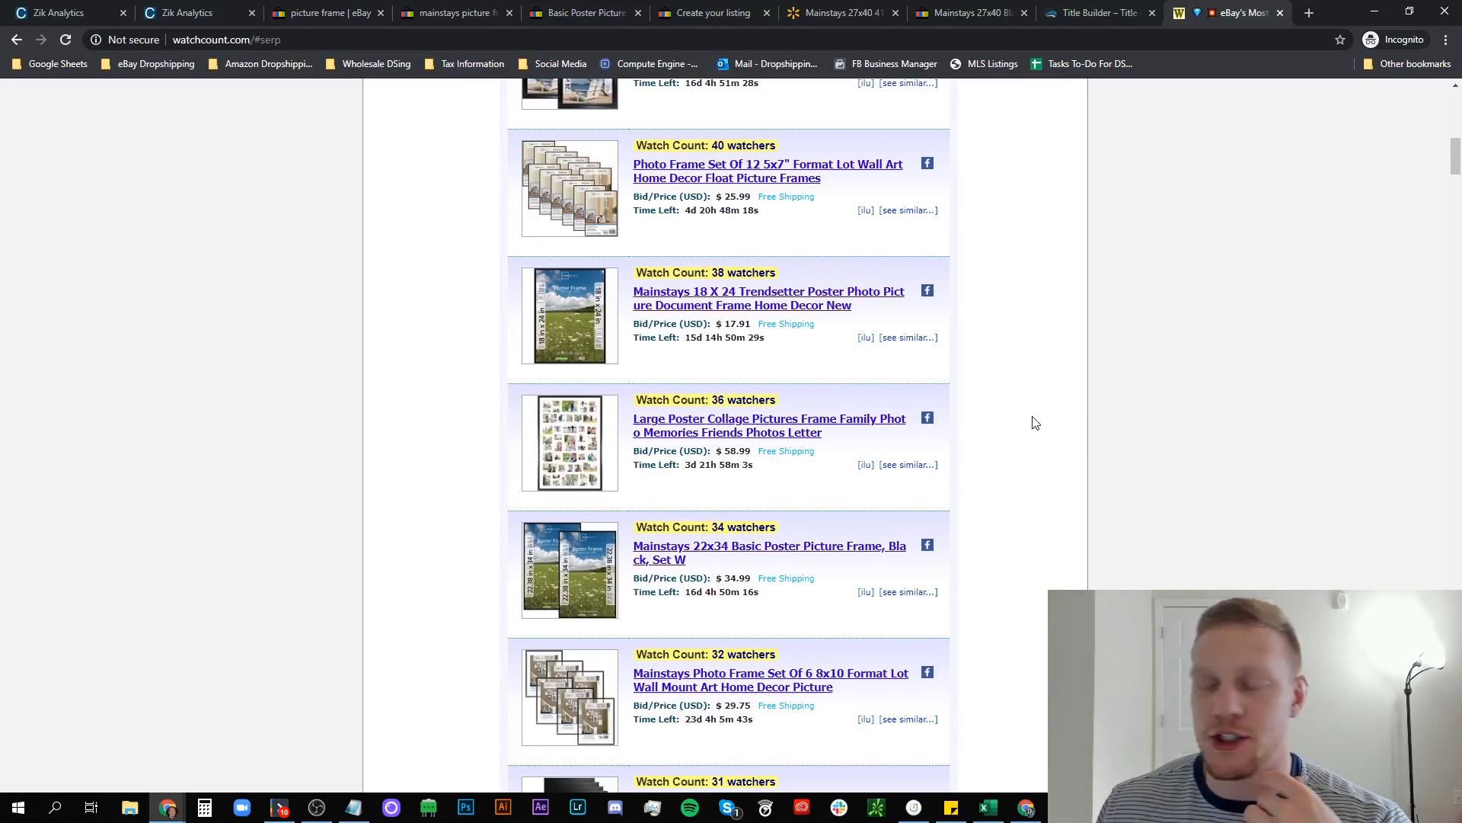